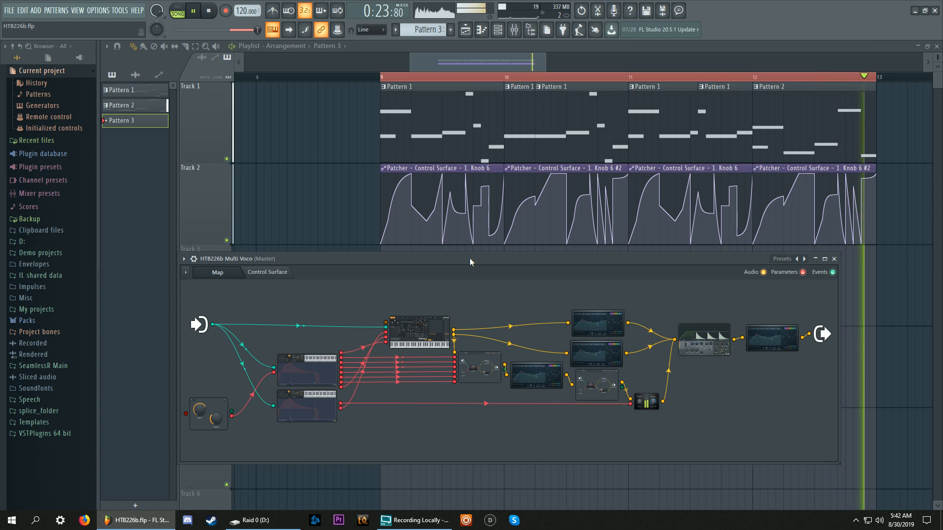
Stop playback and inspect the first Vocodex inside the nested Patcher of the HTB226b Multi Voco map
key(space)
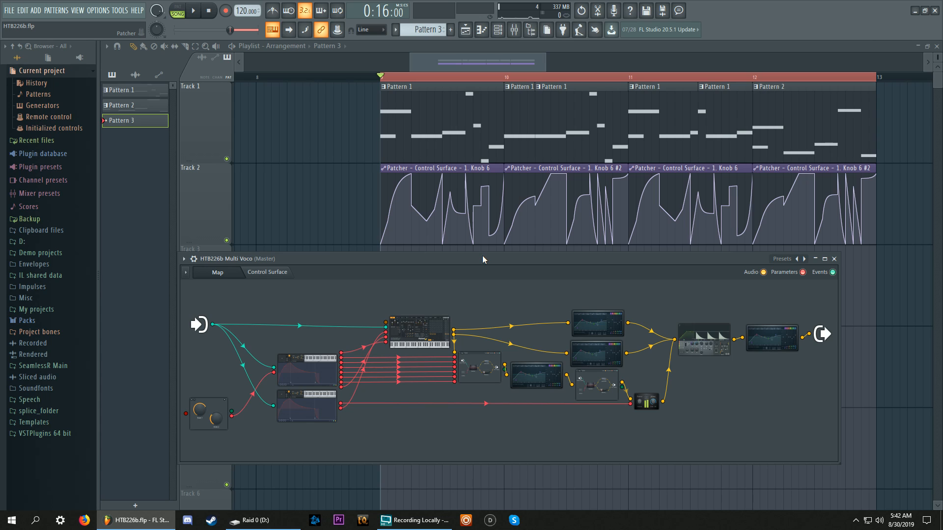
drag(482, 259, 480, 264)
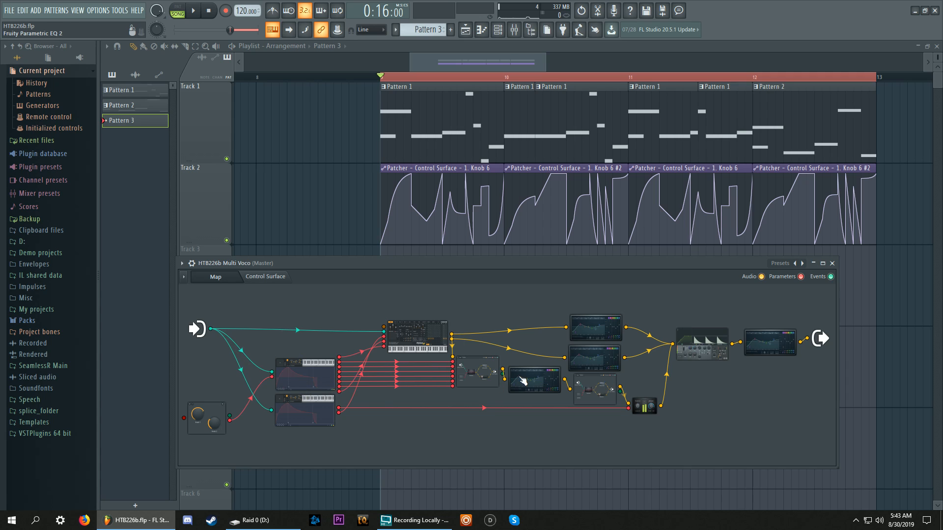
double_click(493, 374)
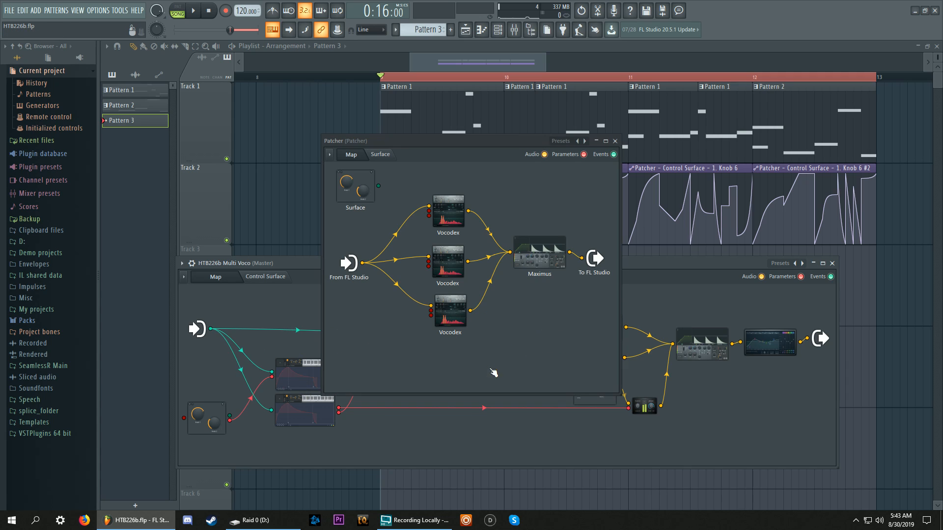
double_click(453, 214)
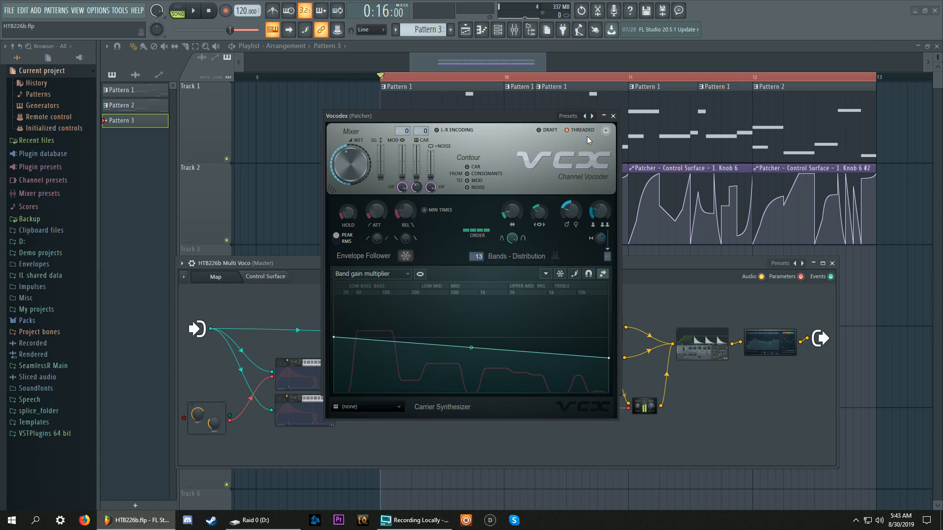
click(607, 115)
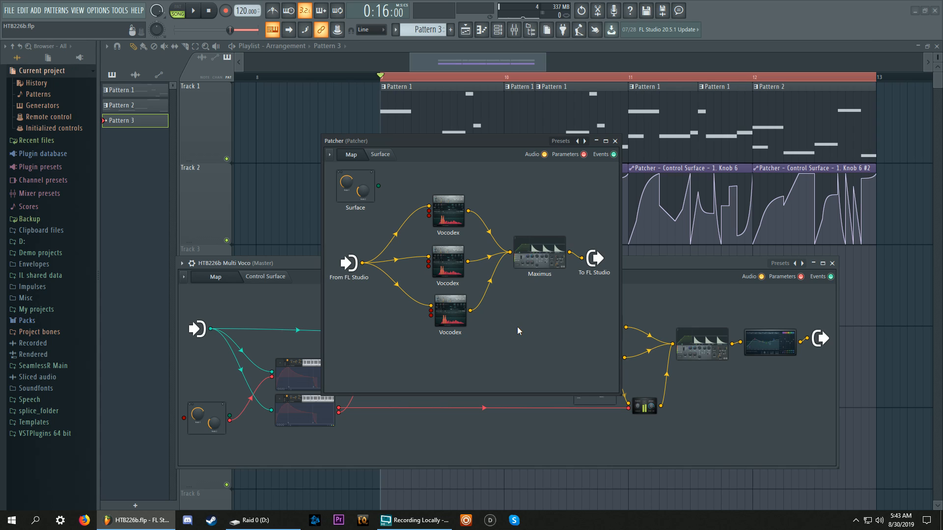
Play the arrangement briefly while watching the first Vocodex's band activity, stop playback and close that Vocodex
click(447, 216)
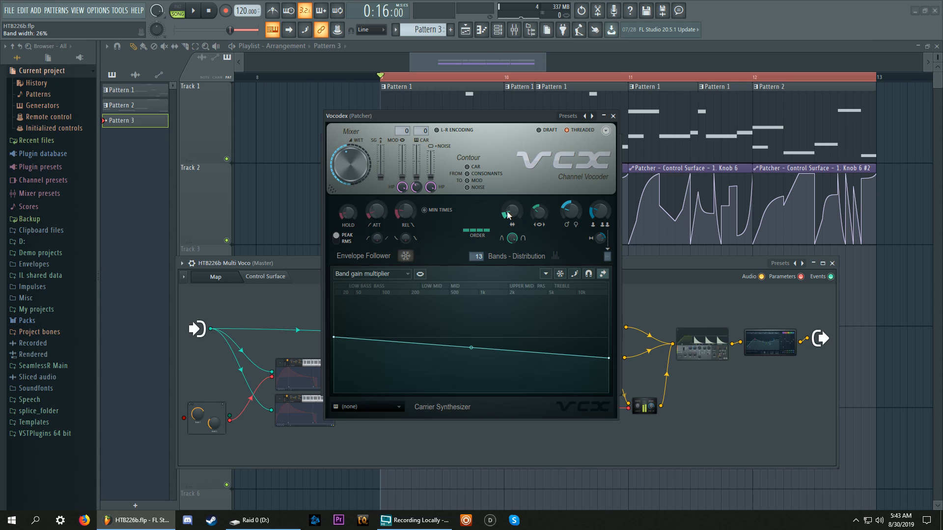
click(200, 15)
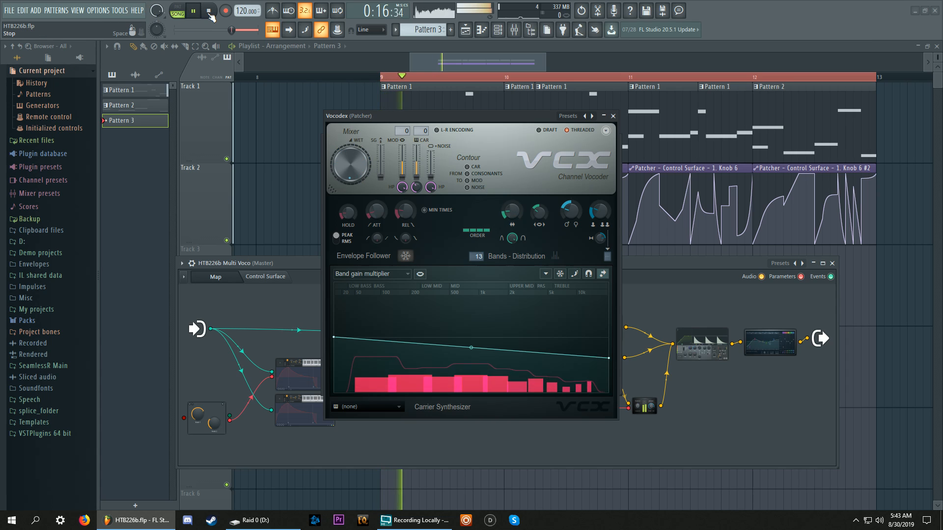
click(210, 13)
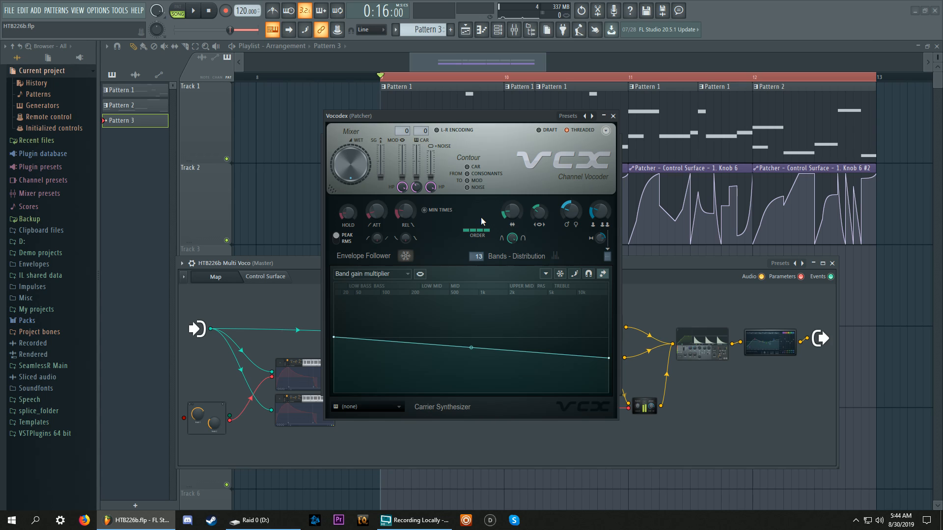
click(613, 116)
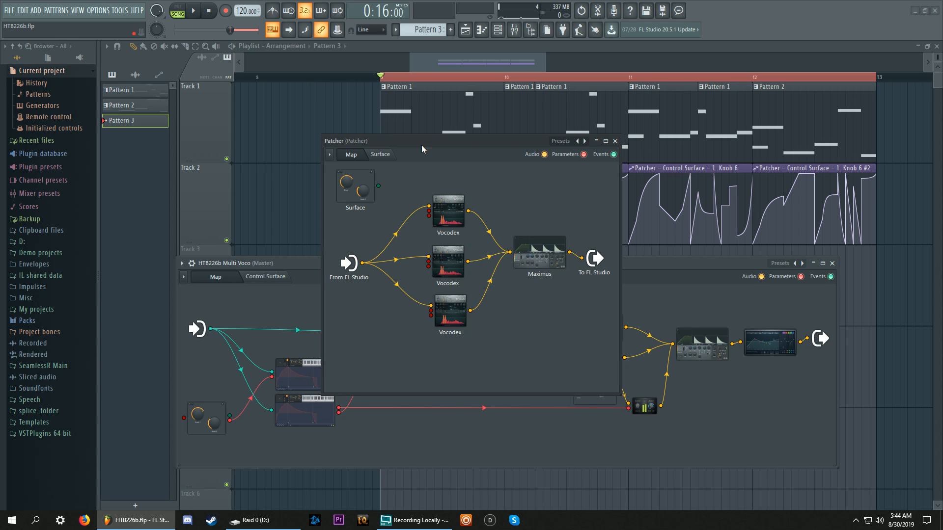
Move the nested Patcher aside and compare the band settings of its three Vocodex instances during playback
drag(409, 142, 650, 143)
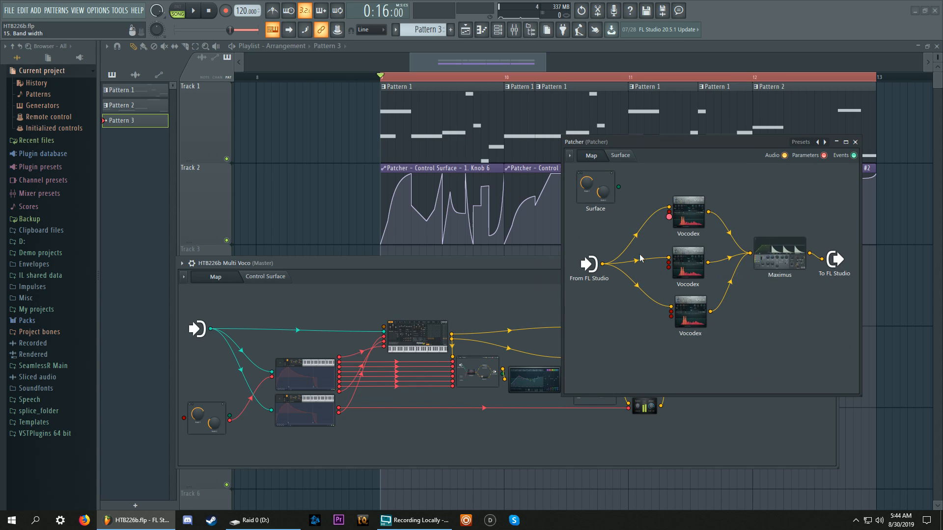
click(689, 209)
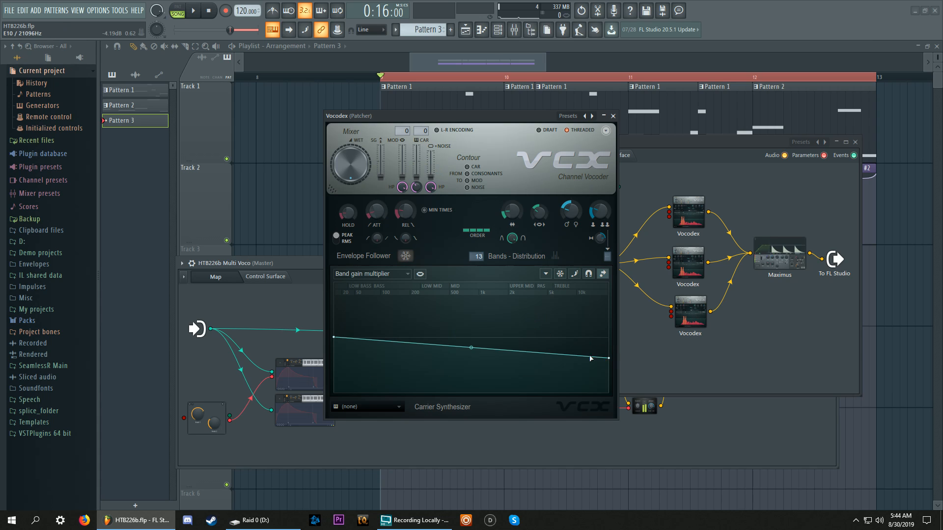
click(746, 194)
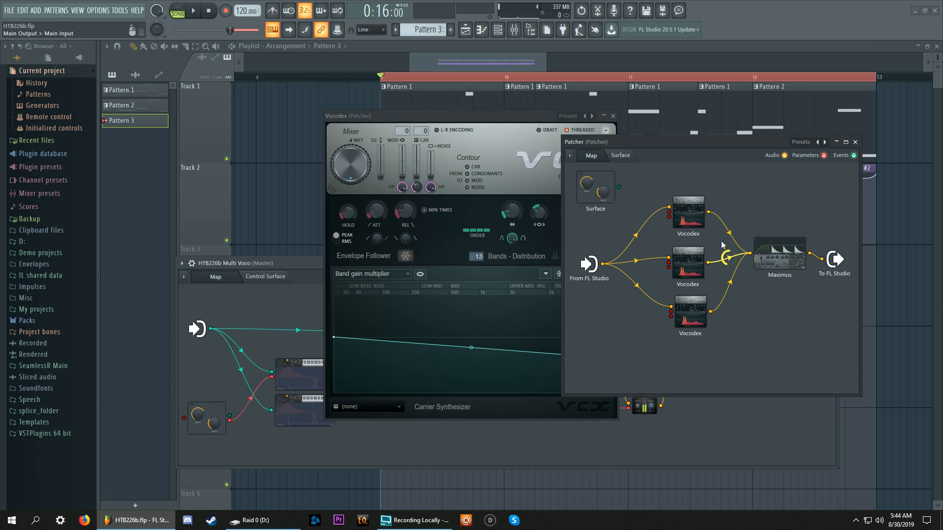
key(space)
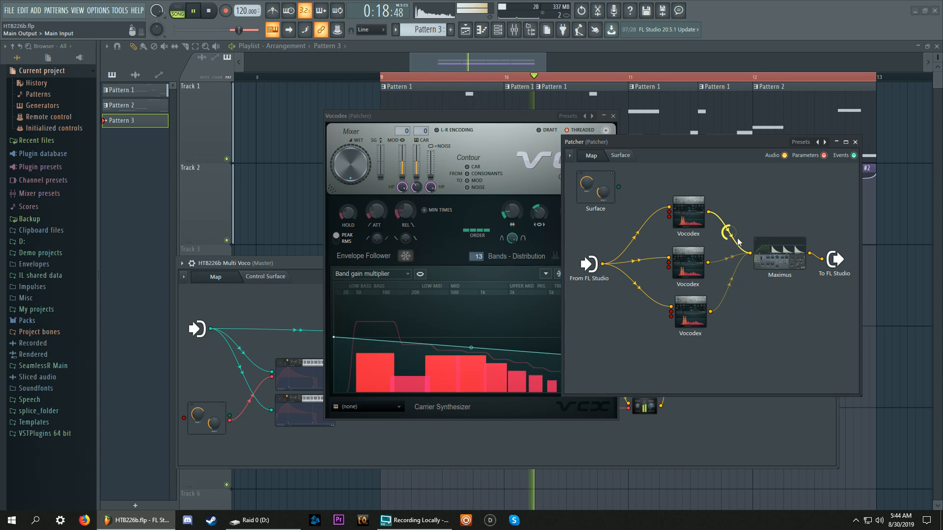
click(692, 274)
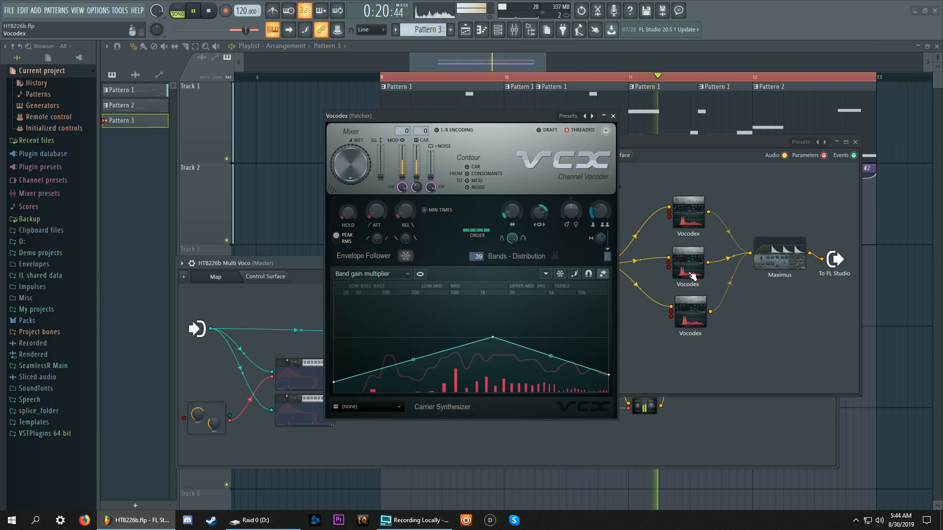
click(699, 321)
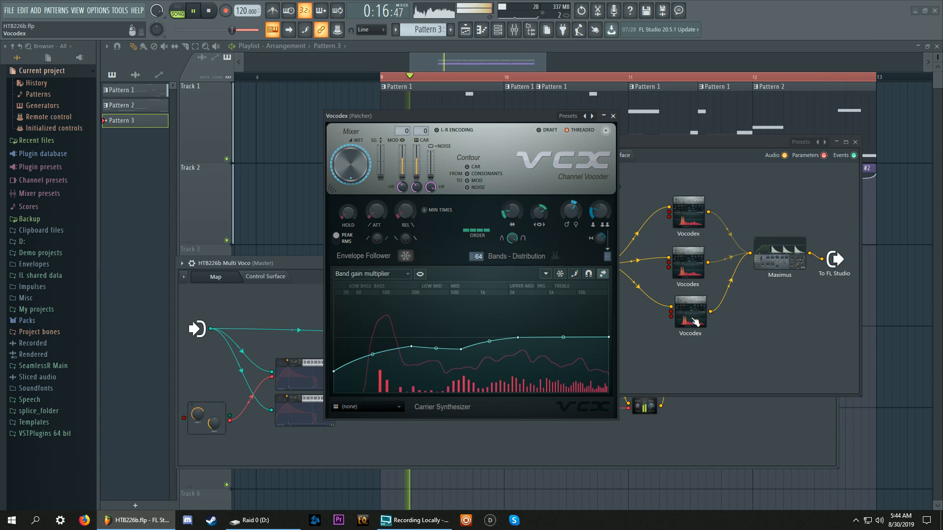
click(750, 313)
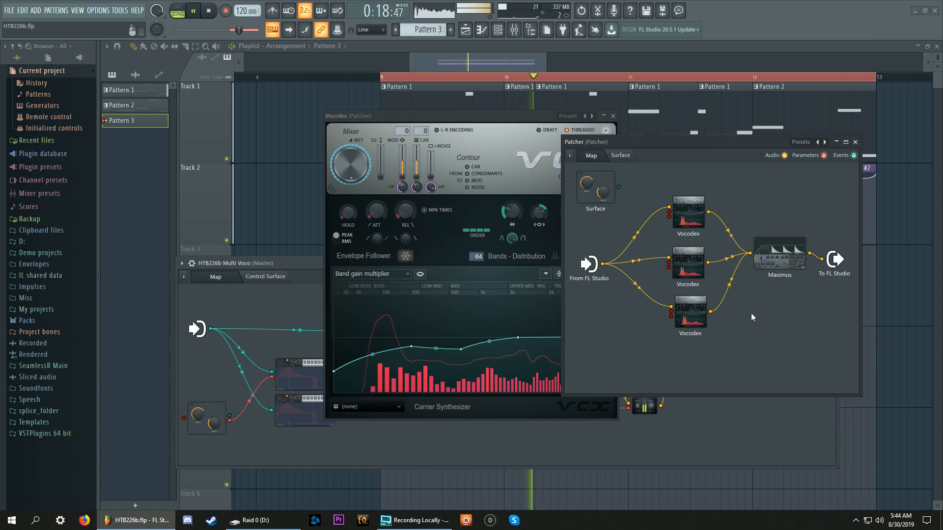
Examine the nested Patcher's Maximus band curves and monitor view, stop playback, and close both Maximus and the nested Patcher
click(779, 256)
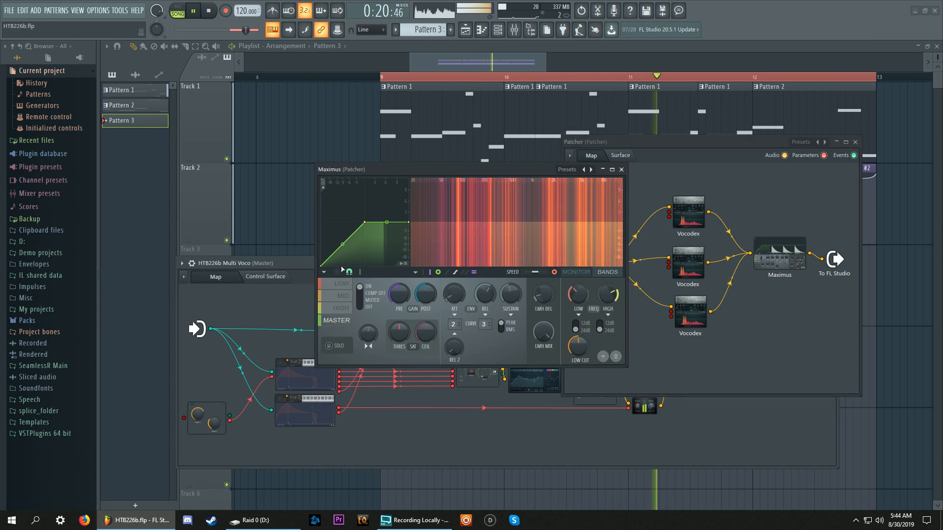
click(335, 320)
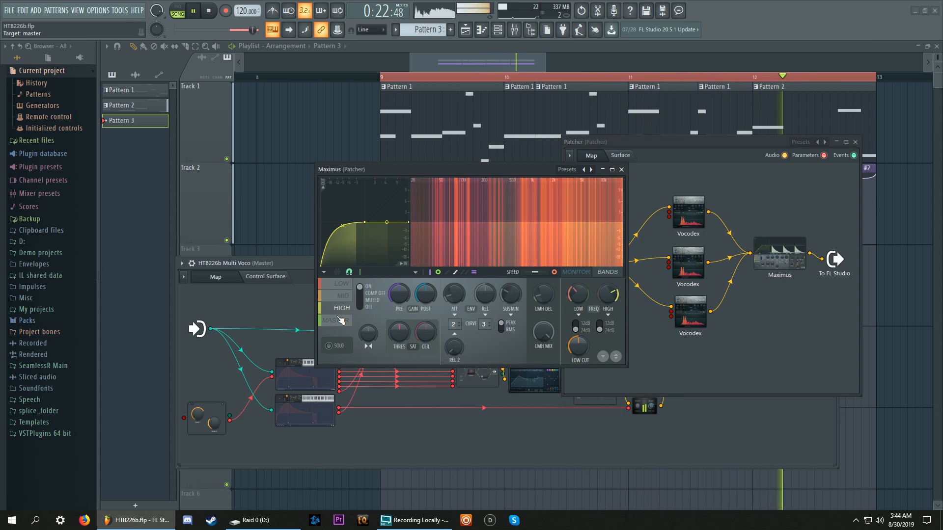
click(344, 284)
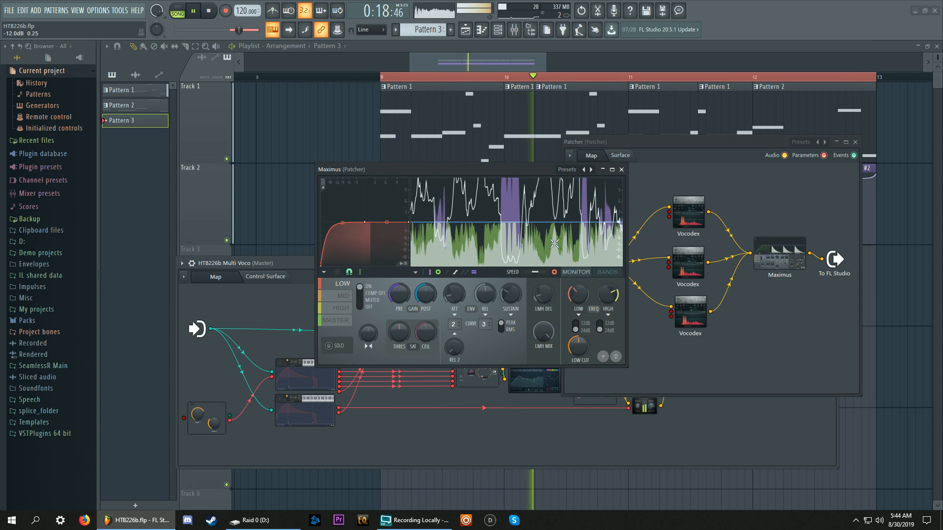
click(208, 11)
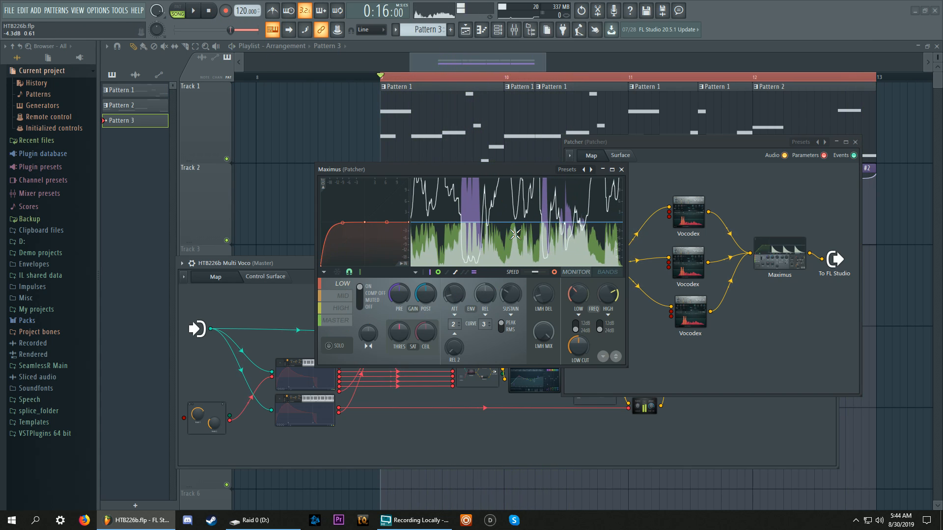
click(621, 169)
click(855, 142)
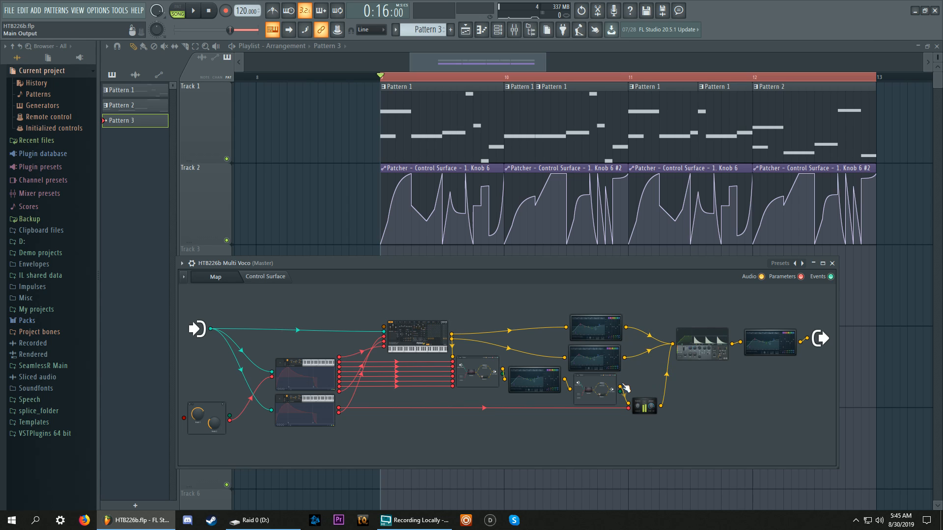
Examine Sytrus's Filter 1 waveshaper curve and its FM and RM matrix routings, then close Sytrus
click(422, 331)
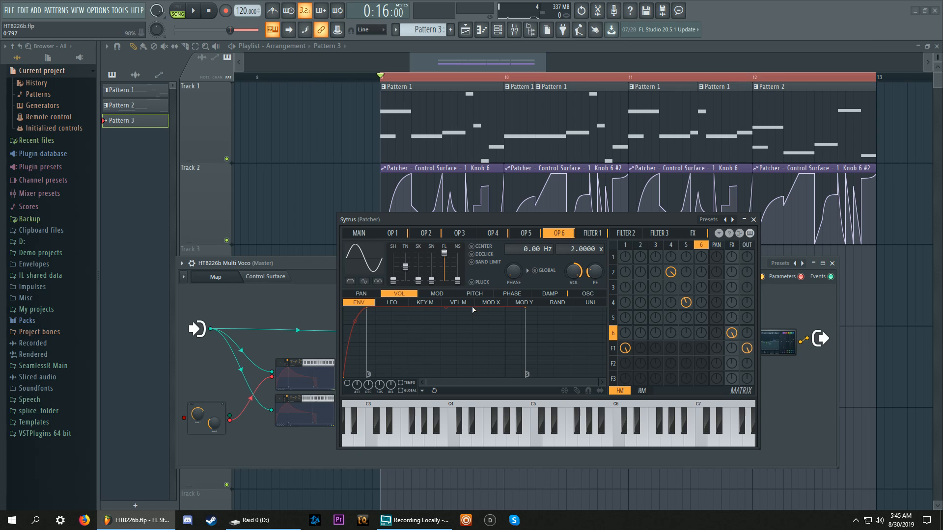
key(ctrl+s)
click(612, 348)
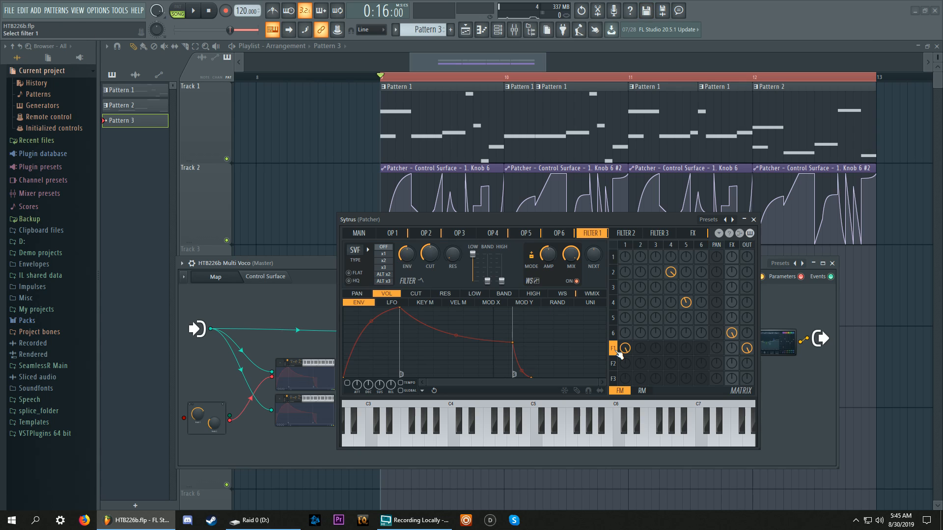
click(561, 294)
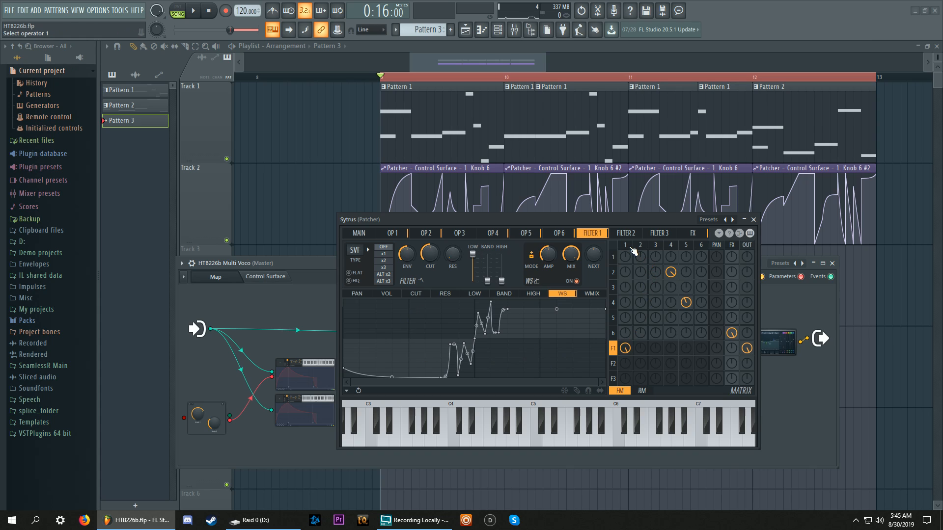
click(636, 393)
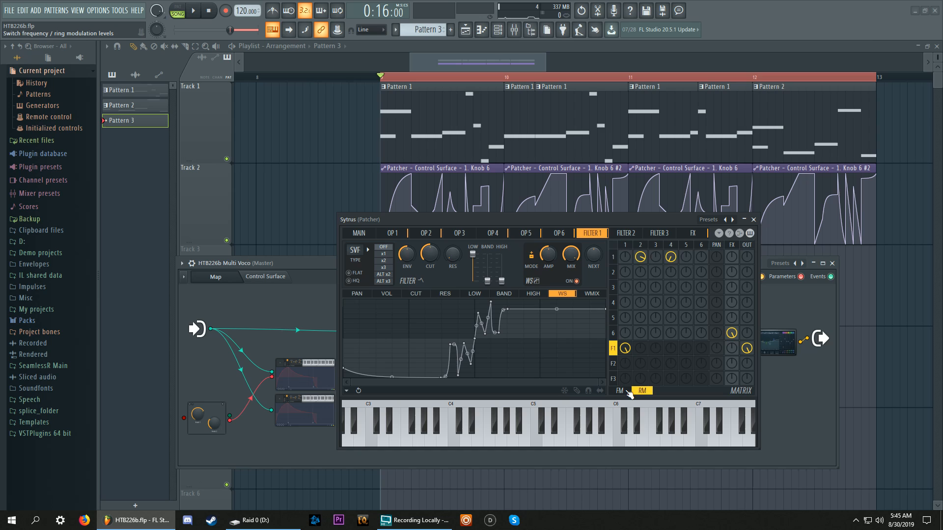
click(623, 392)
click(753, 219)
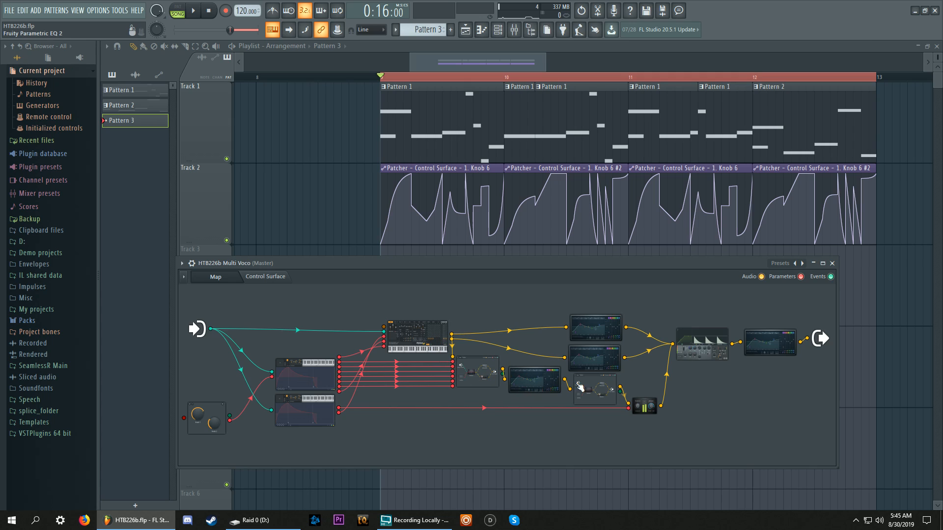
Review the effects after Sytrus: the nested Vocodex Patcher, the Parametric EQ 2 following it, and the phase split dist Patcher
click(490, 382)
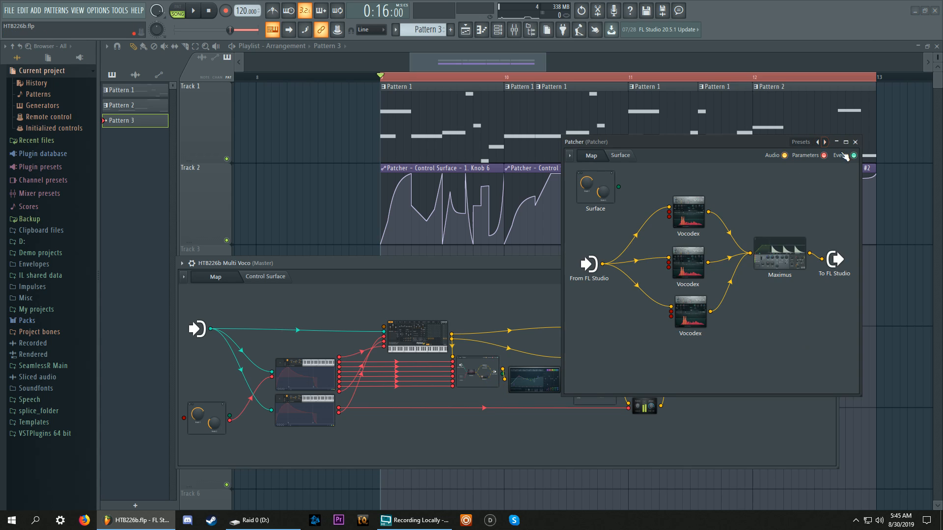
click(855, 143)
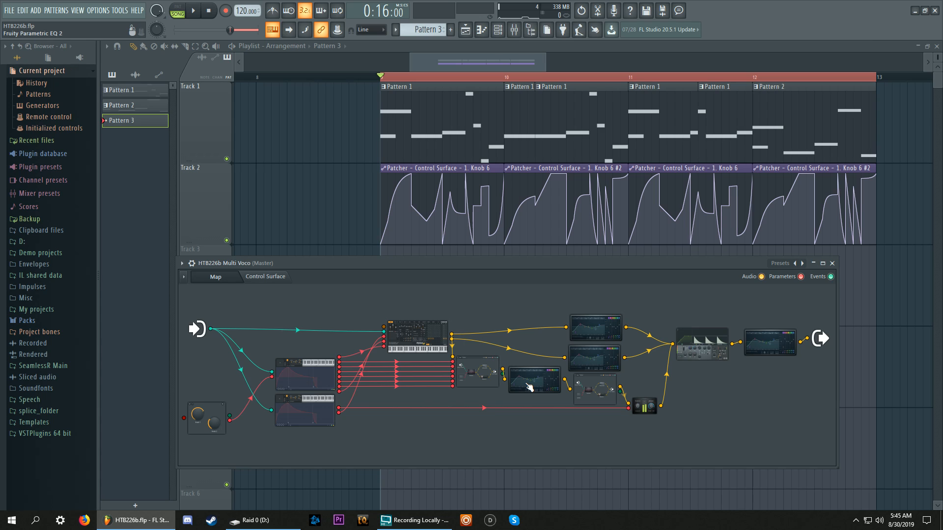
double_click(529, 386)
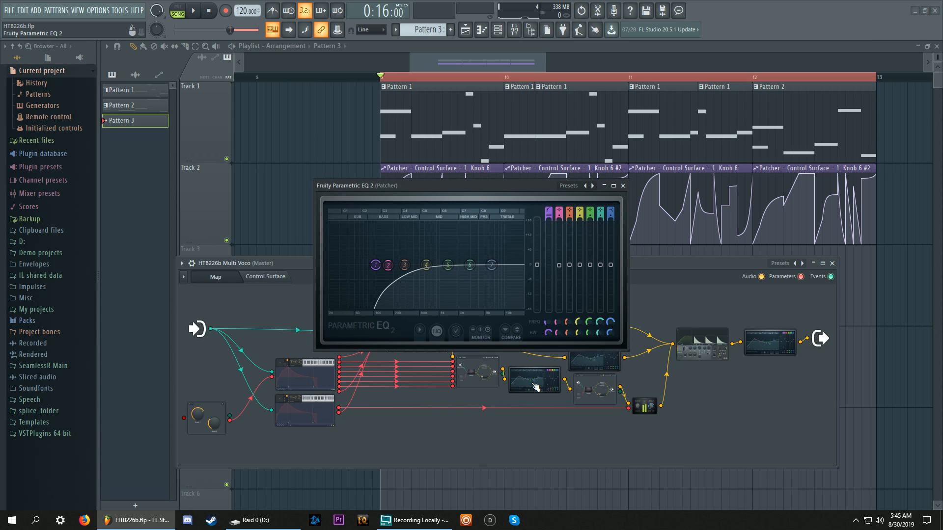
double_click(596, 390)
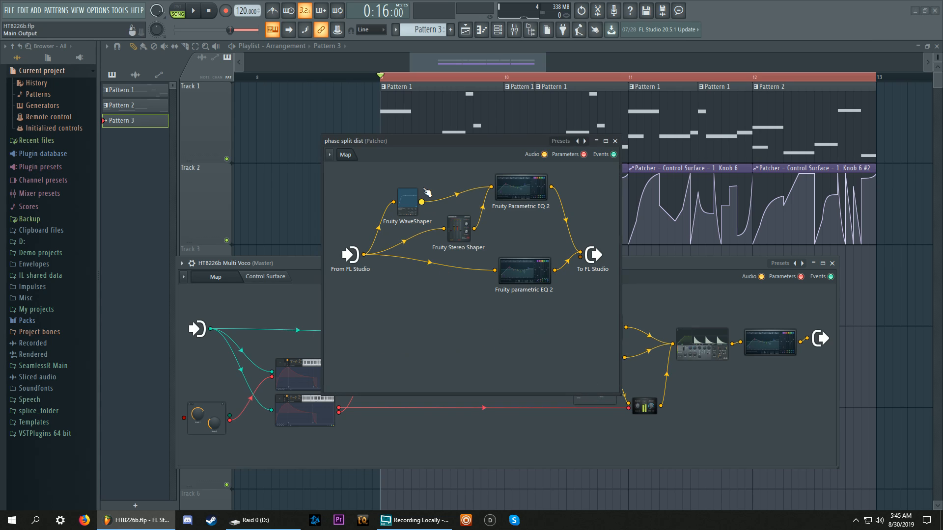
drag(419, 141, 475, 195)
drag(444, 168, 477, 168)
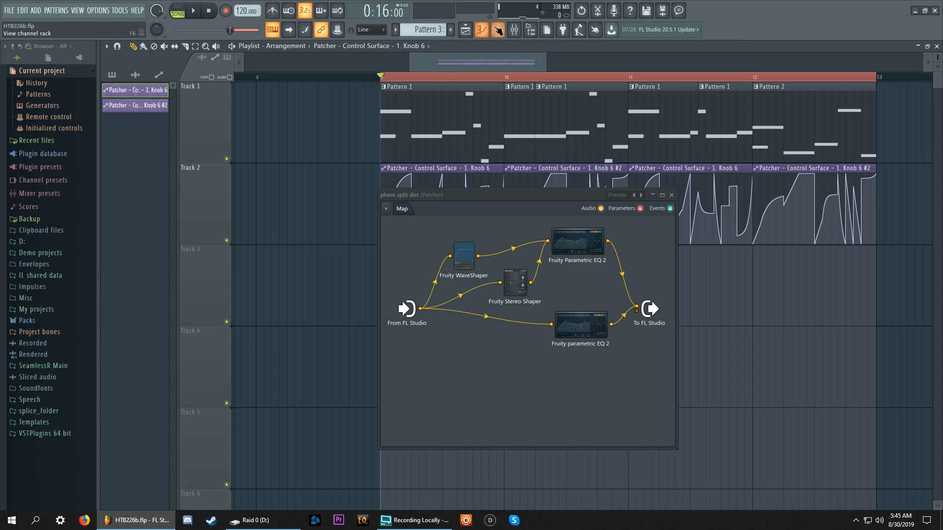
Close phase split dist, reopen HTB226b Multi Voco from the Unsorted channels, and open its nested Vocodex Patcher
click(671, 195)
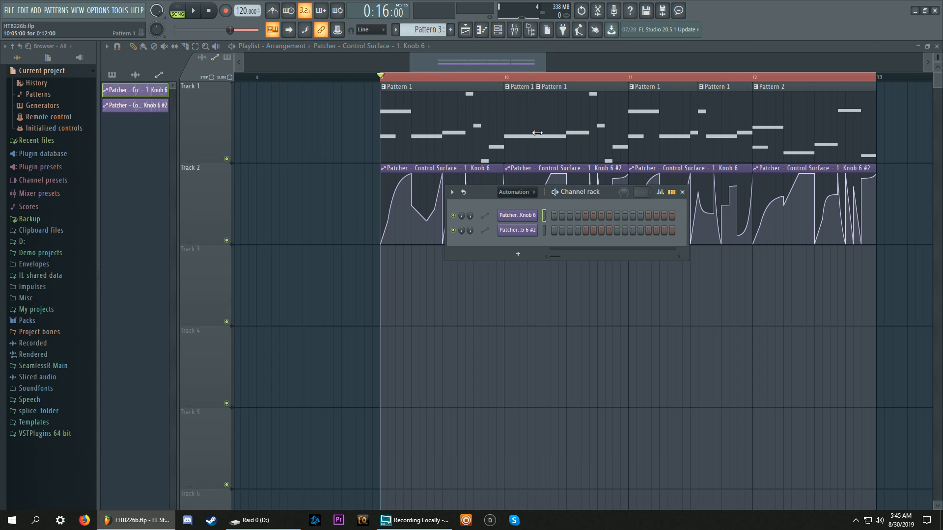
click(516, 192)
click(519, 217)
click(525, 217)
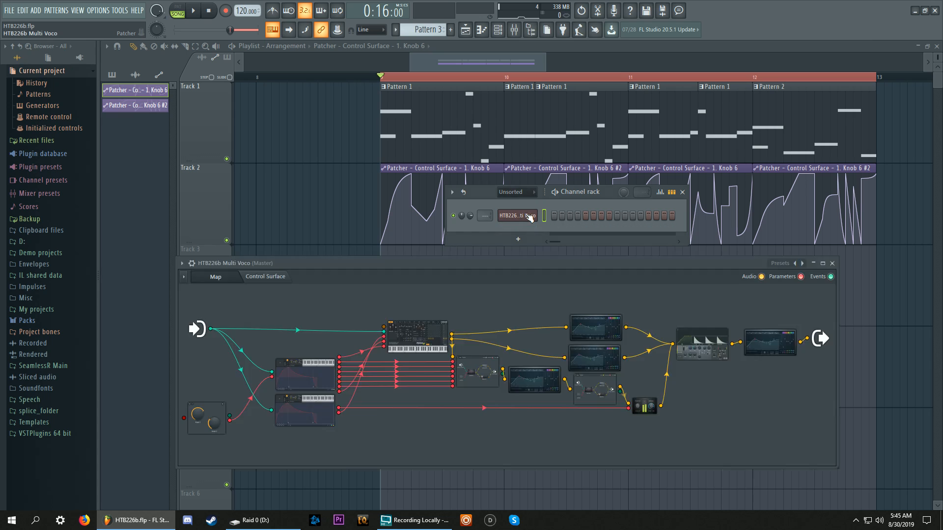
drag(480, 264, 447, 142)
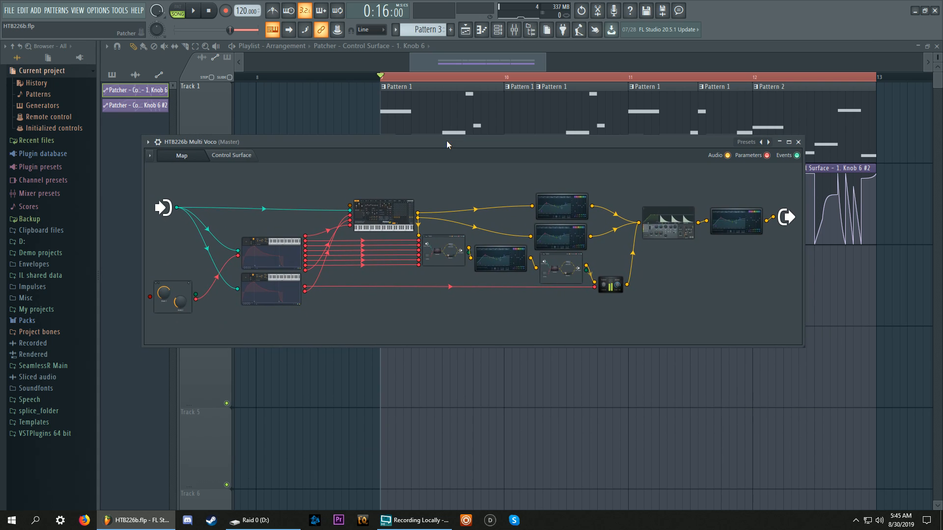
double_click(456, 251)
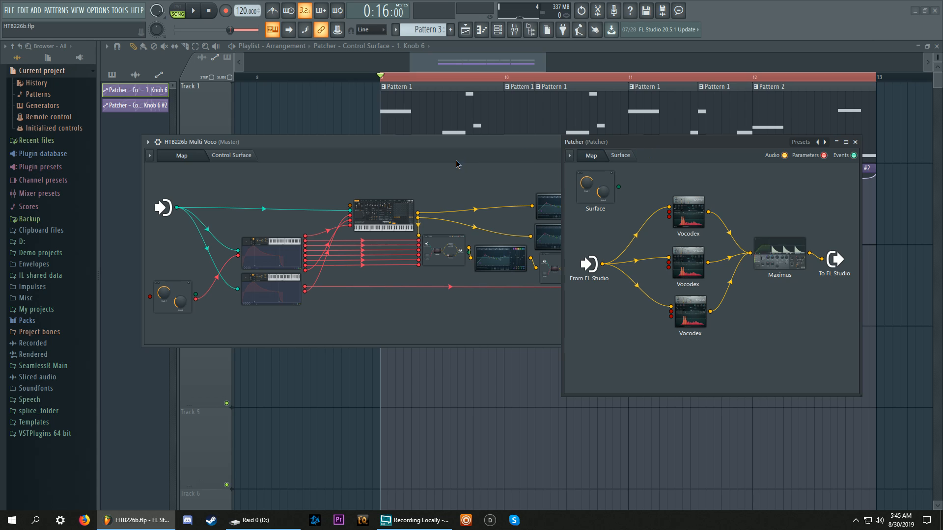
Put away the nested Vocodex Patcher, open phase split dist, and inspect its upper Fruity Parametric EQ 2
drag(648, 142, 464, 204)
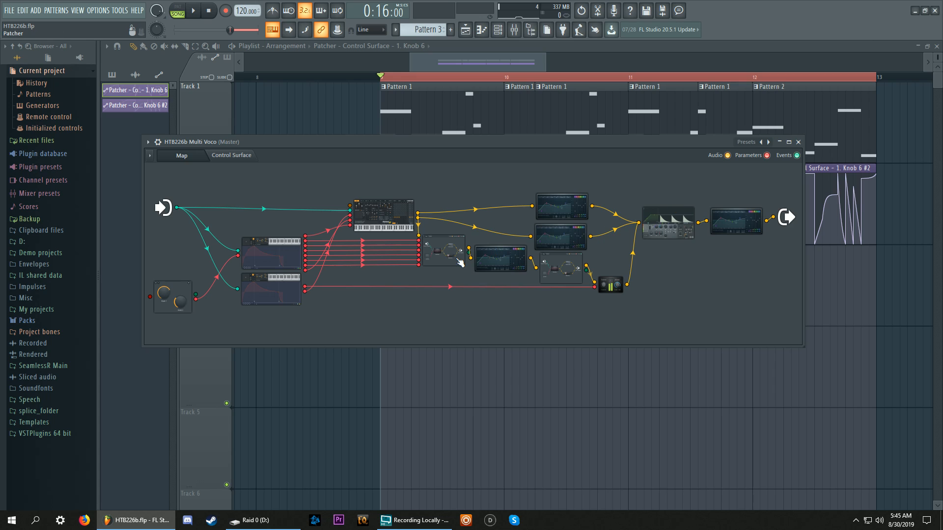
click(562, 269)
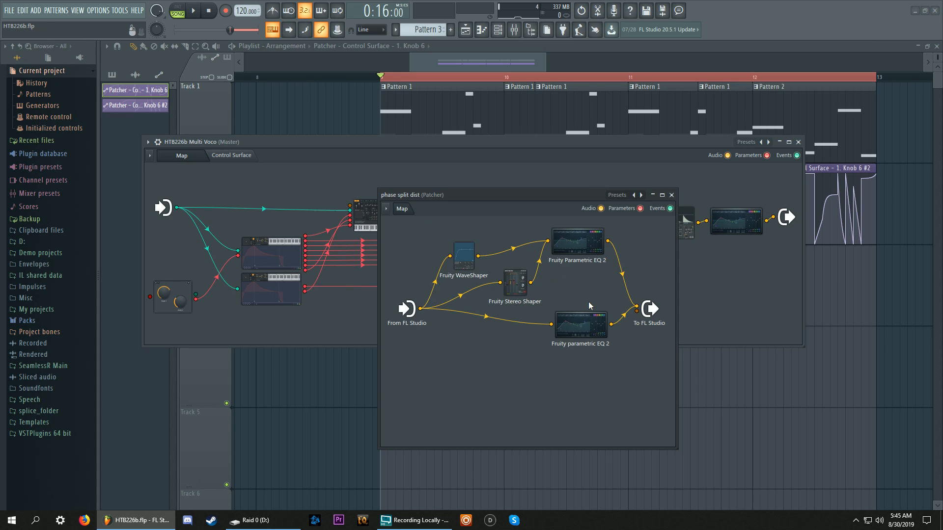
drag(551, 196, 551, 232)
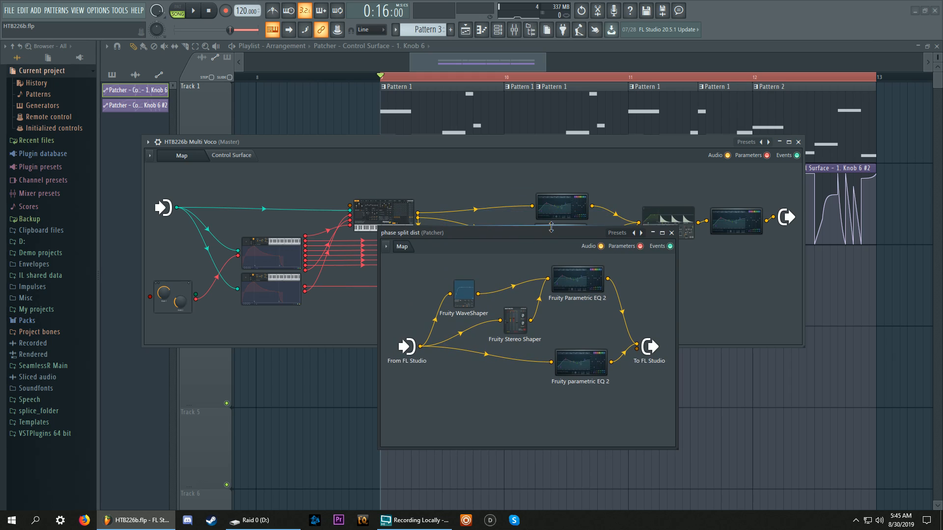
click(562, 277)
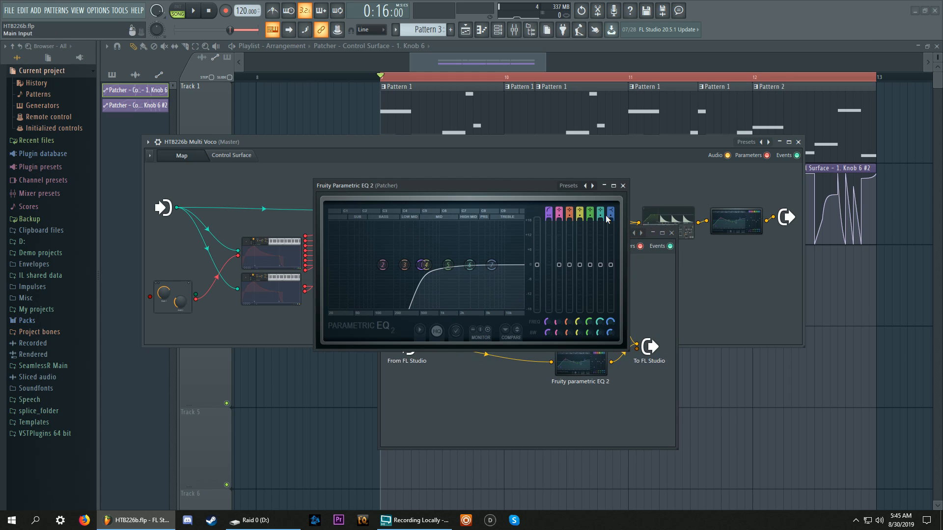
click(623, 185)
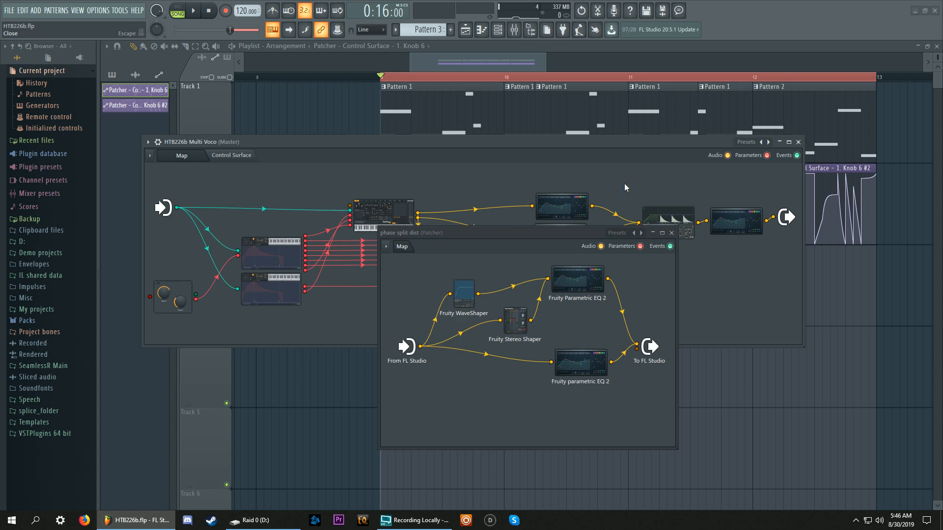
Examine the Fruity Stereo Shaper's mixer matrix and the Fruity WaveShaper's curve inside phase split dist
click(520, 330)
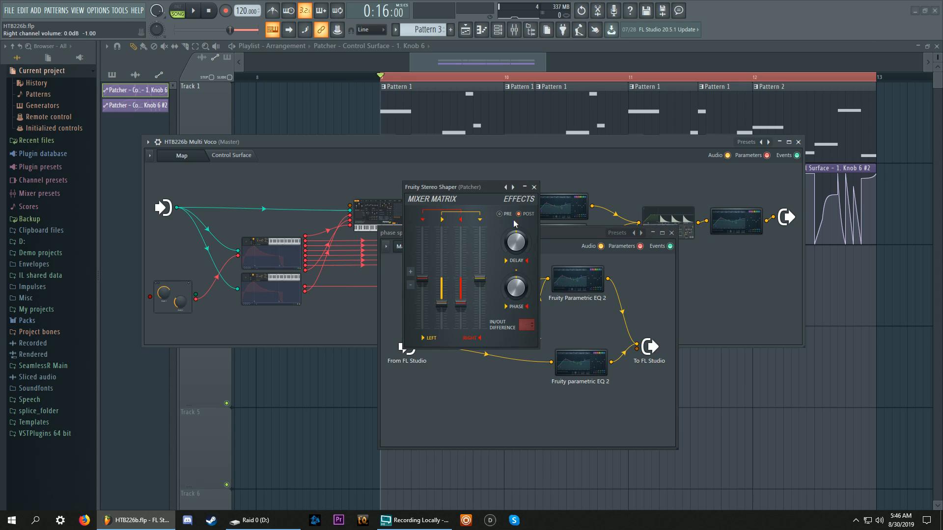
click(534, 187)
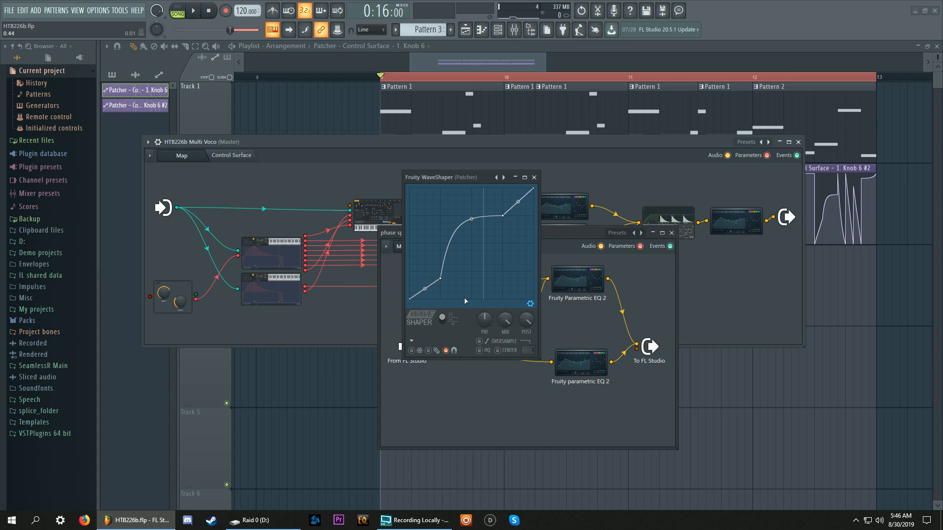
click(467, 299)
click(533, 178)
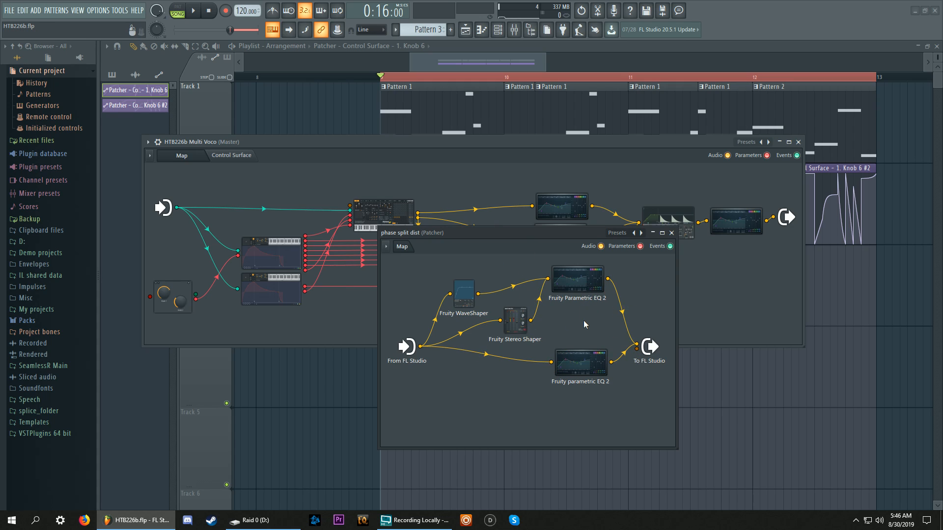
Compare the lower Fruity parametric EQ 2 in phase split dist with the upper one's low-cut curve
double_click(585, 372)
click(623, 186)
double_click(571, 276)
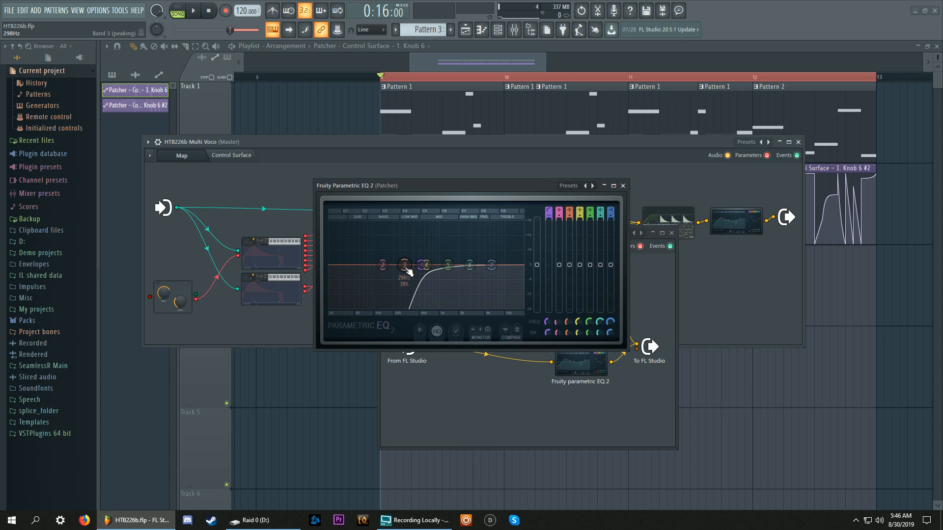
click(623, 186)
Play the song briefly to view the lower EQ's spectrum in phase split dist, then close both windows
click(580, 365)
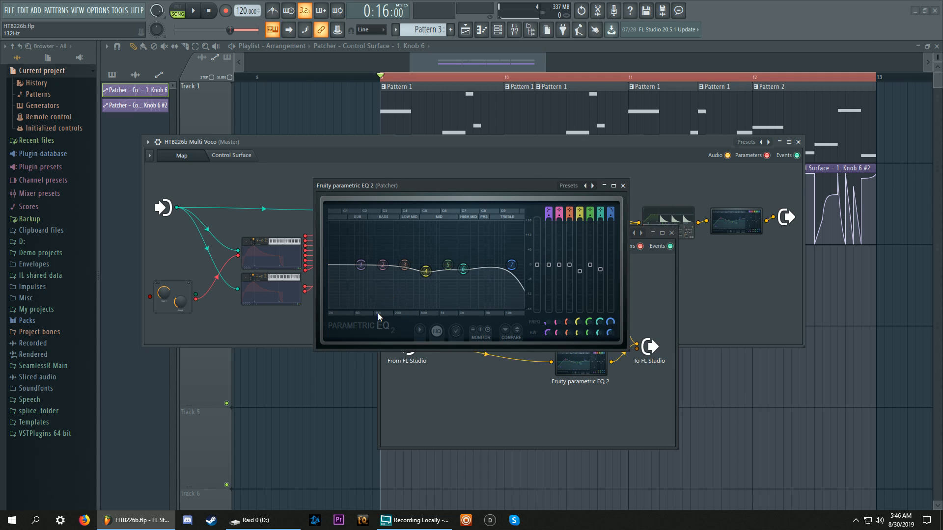
click(196, 11)
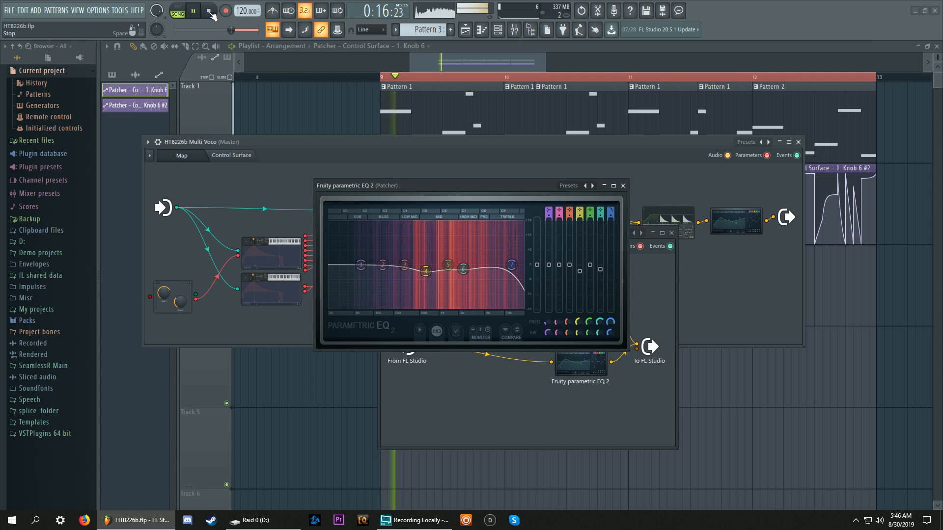
click(209, 11)
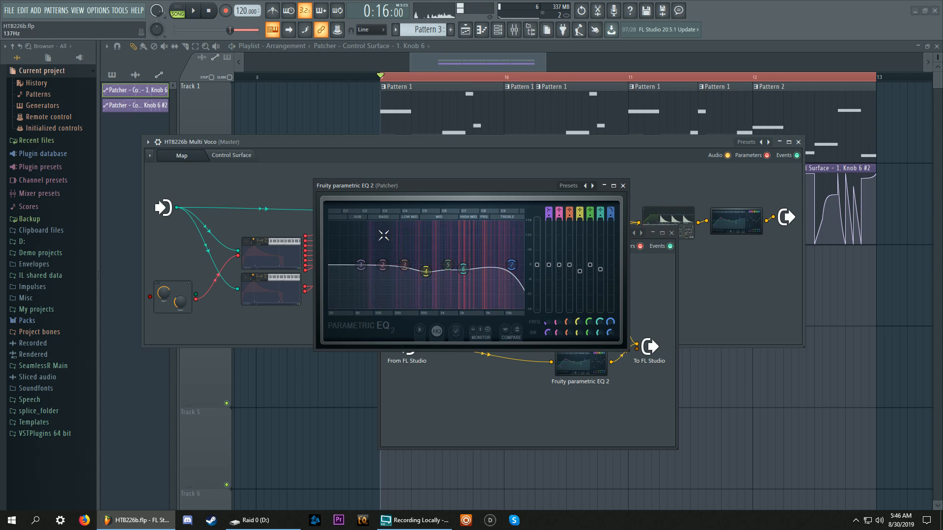
click(622, 186)
click(671, 233)
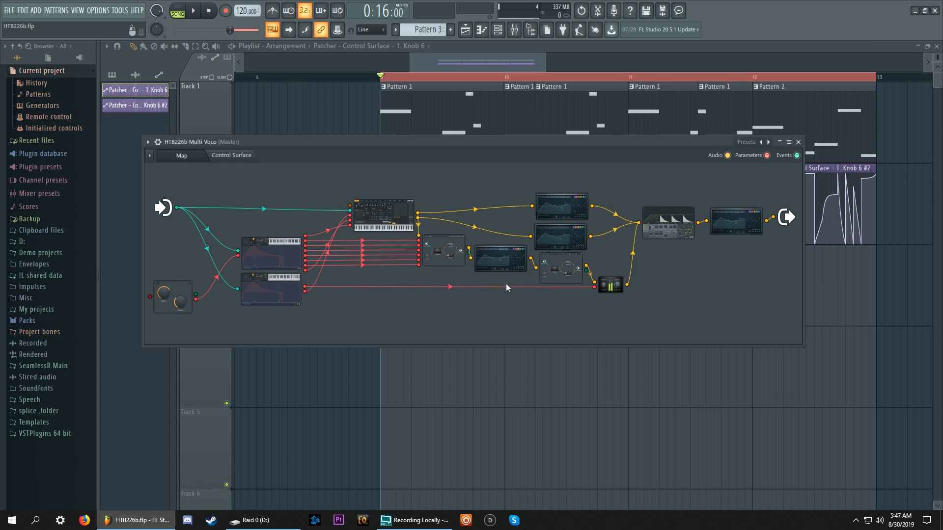
Check the Parametric EQ 2 feeding phase split dist, then watch Fruity Balance's volume automation during playback
double_click(499, 258)
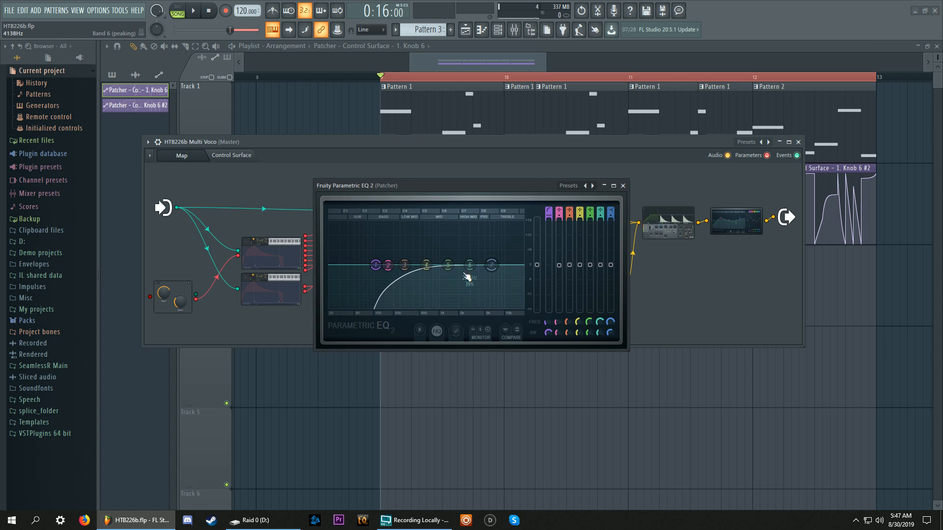
click(623, 185)
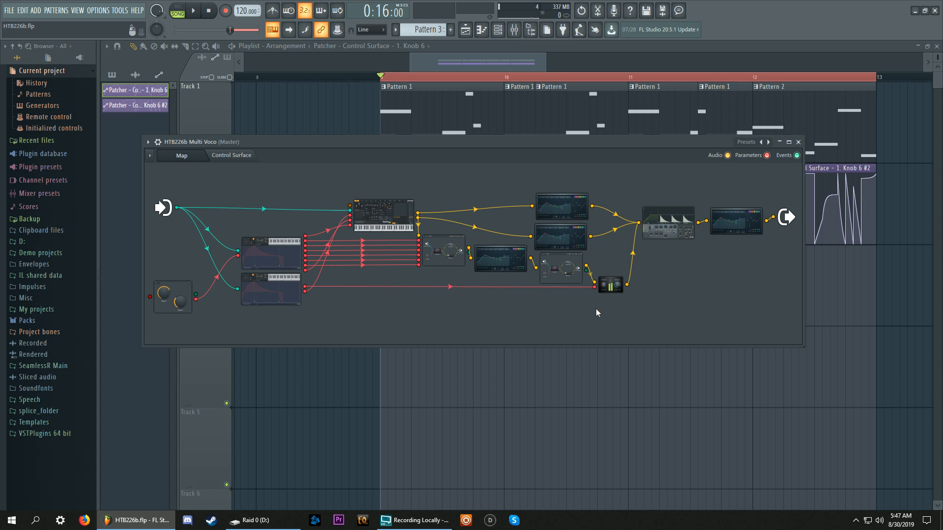
click(609, 288)
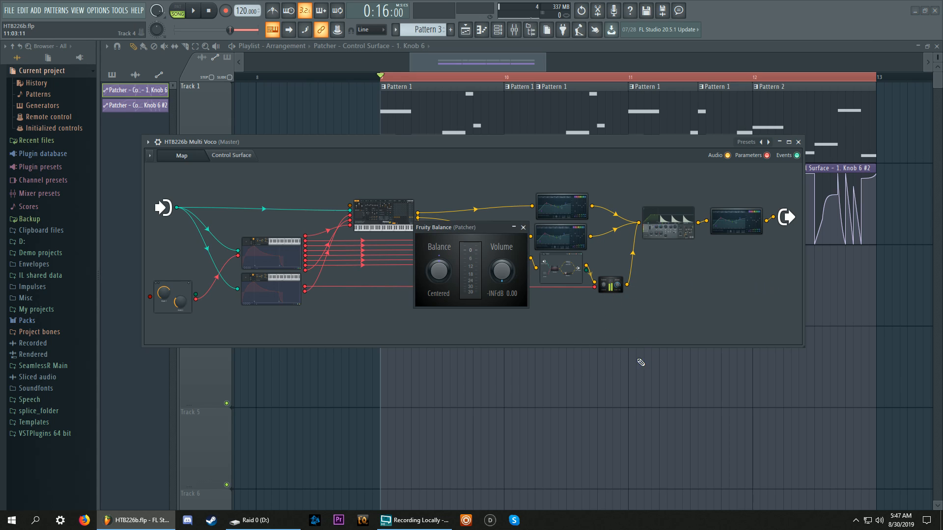
key(space)
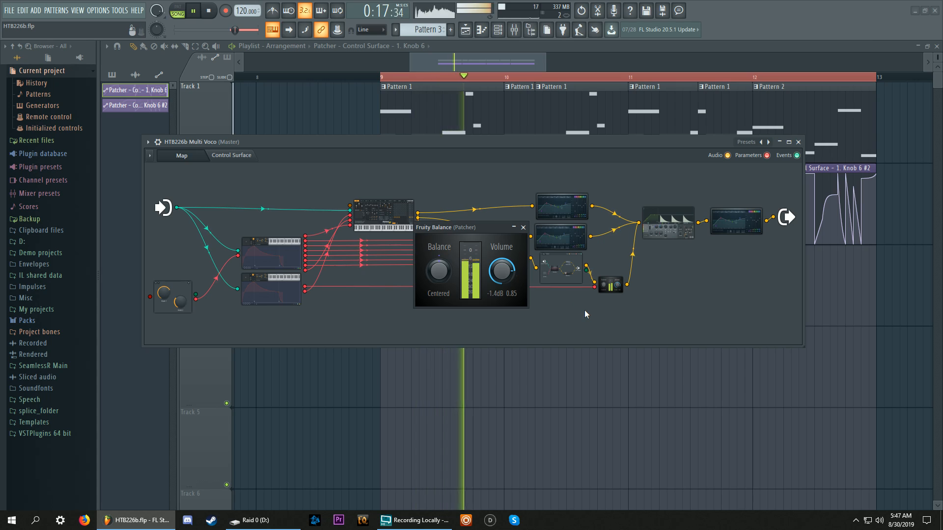
key(space)
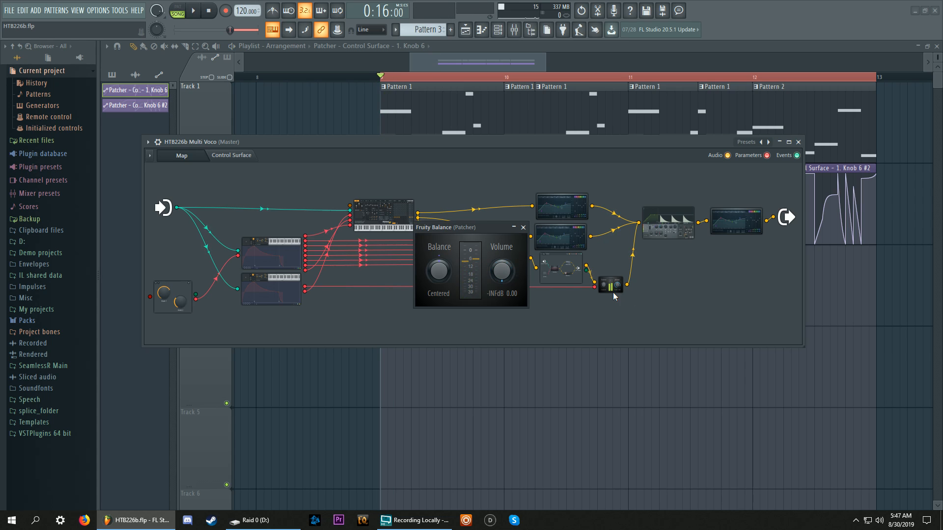
Bypass Fruity Balance by linking phase split dist directly to Maximus with the Balance link muted, and play the result
drag(613, 291, 618, 297)
drag(591, 256, 637, 223)
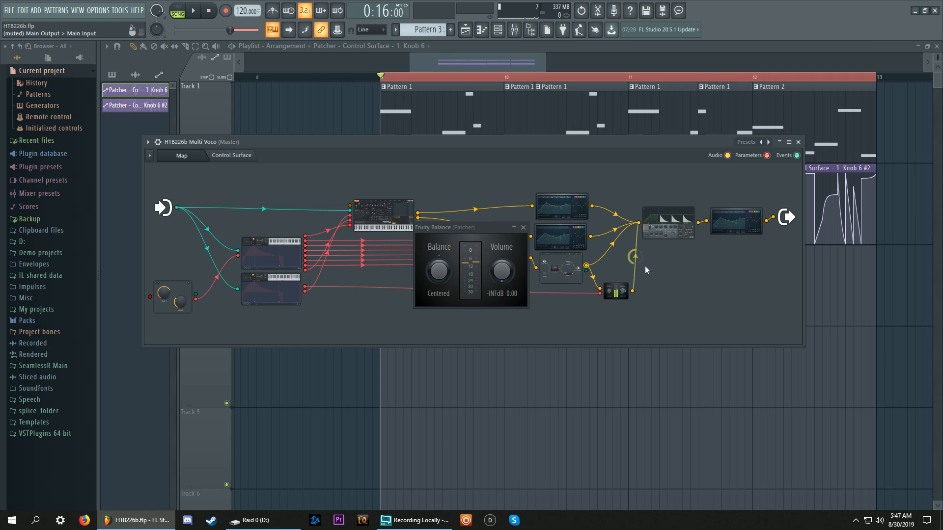
key(space)
key(space)
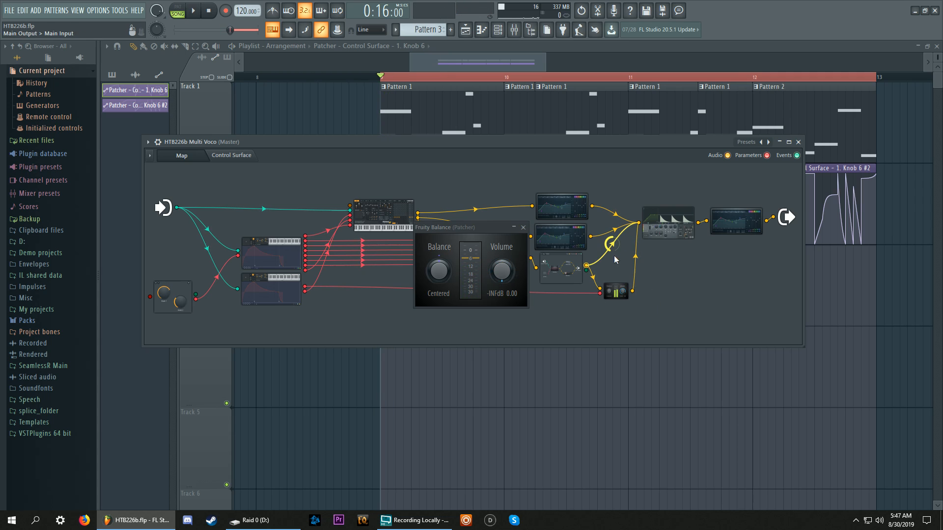
Remove the direct link from phase split dist to Maximus, restore the Fruity Balance connection, and close Fruity Balance
drag(638, 223, 620, 190)
mouse_move(638, 223)
mouse_down()
mouse_move(607, 198)
mouse_move(637, 216)
mouse_up()
drag(590, 237, 639, 223)
drag(633, 291, 638, 223)
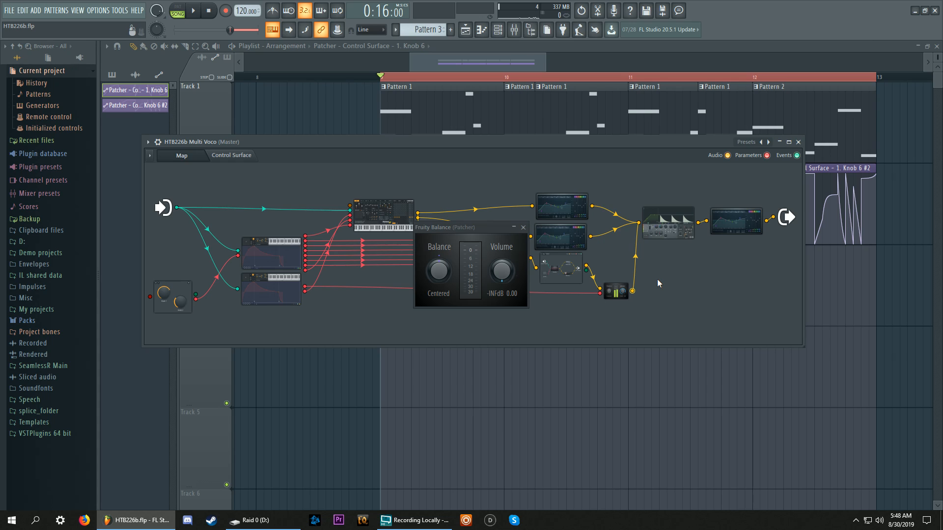
click(522, 227)
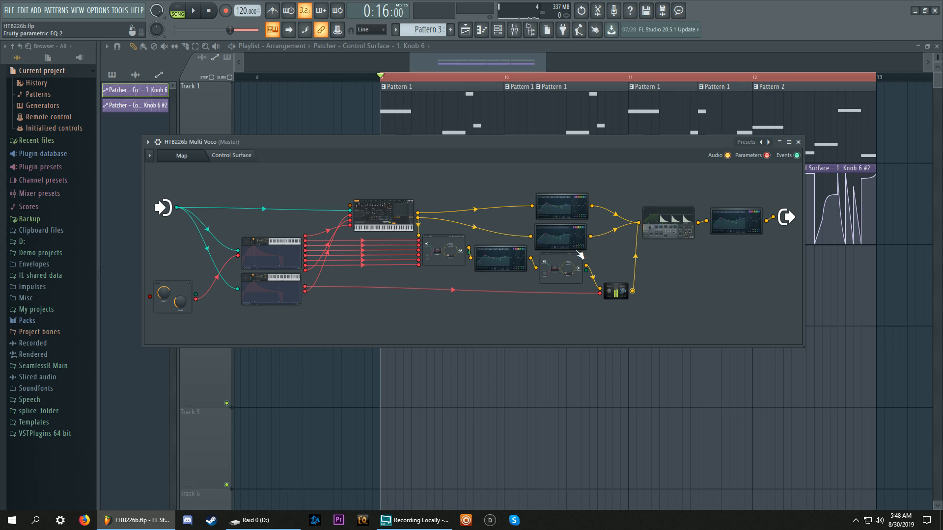
Examine the low, mid and high band curves of the main map's Maximus during brief playback, then close it
click(666, 228)
click(345, 296)
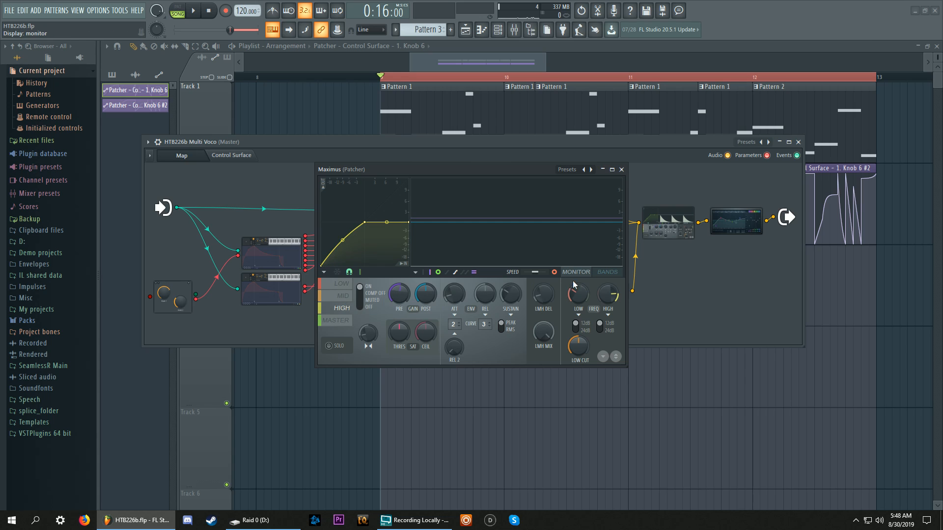
key(space)
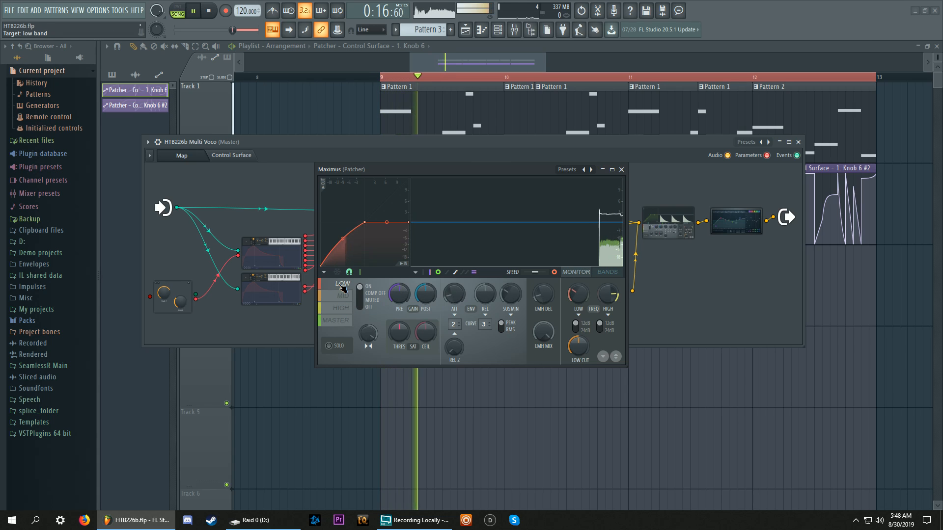
key(space)
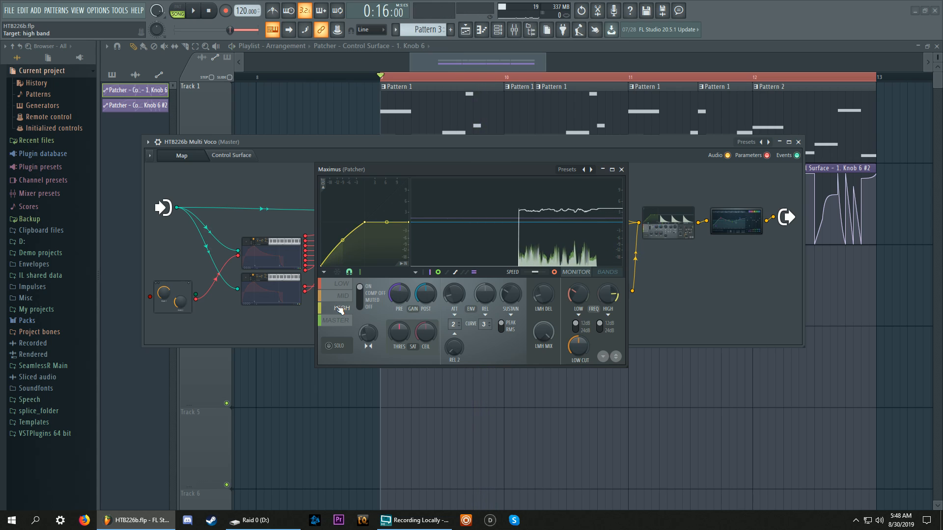
click(621, 169)
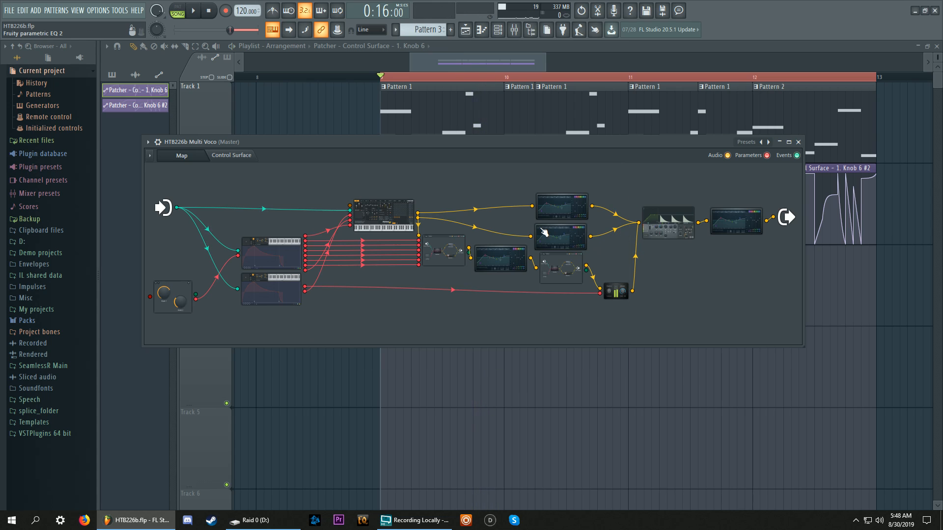
Open the Maximus inside the nested Vocodex Patcher and examine its low, mid and master band curves
double_click(546, 269)
click(672, 233)
double_click(470, 260)
double_click(597, 314)
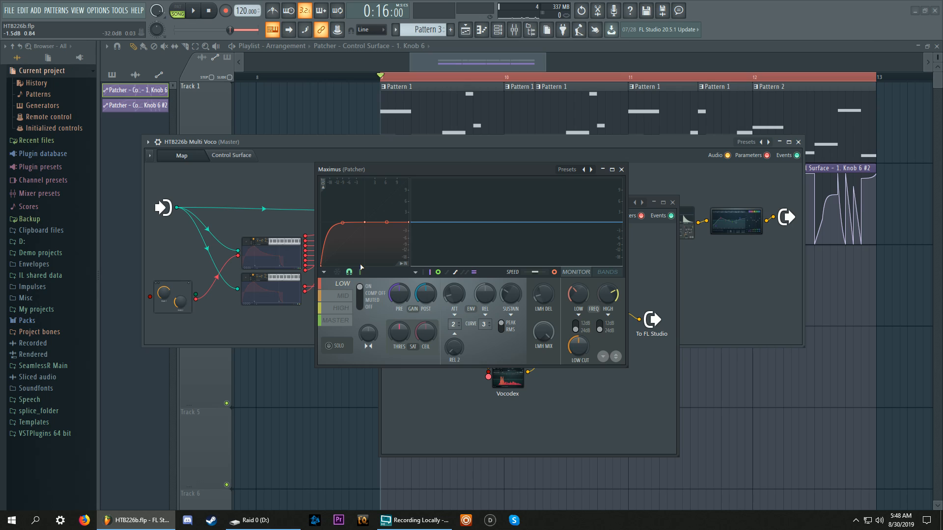
click(344, 295)
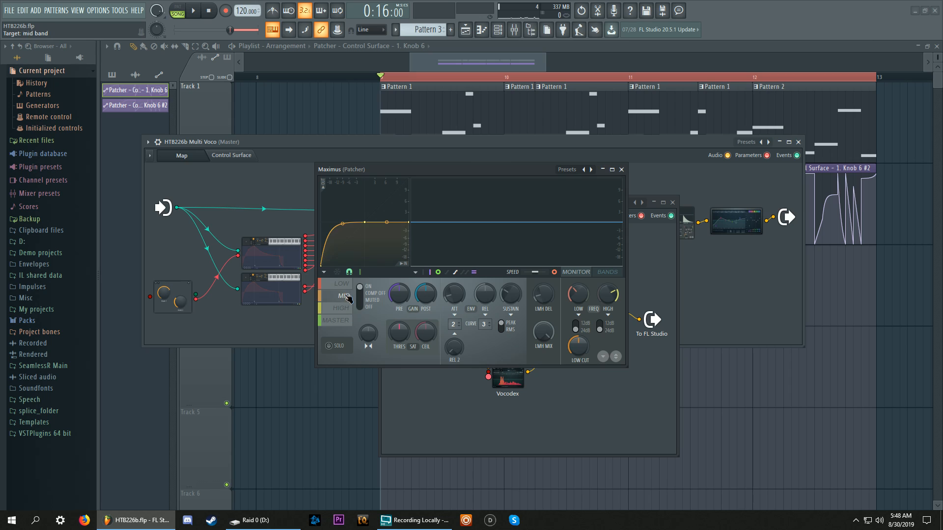
click(621, 169)
click(587, 314)
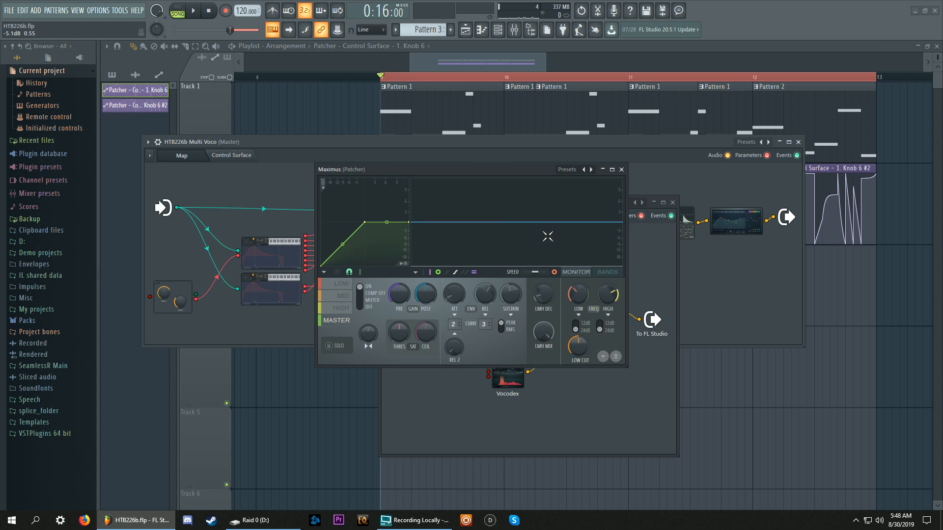
Play the song to watch the nested Maximus's master band monitor, then stop and close Maximus and the nested Patcher
click(191, 17)
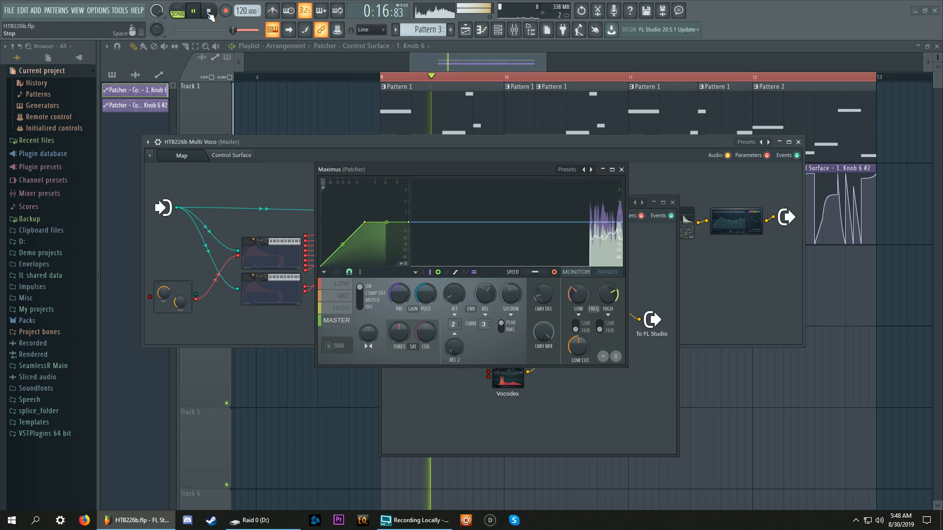
key(space)
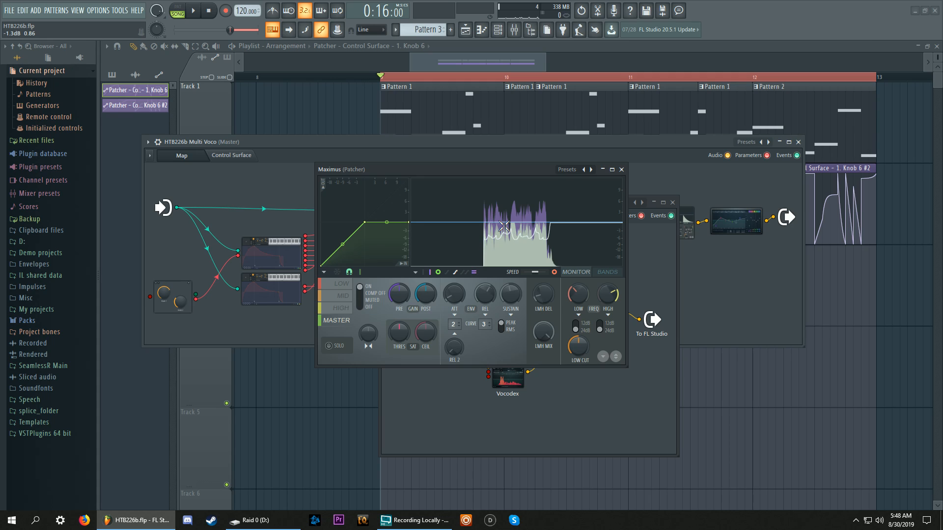
click(621, 170)
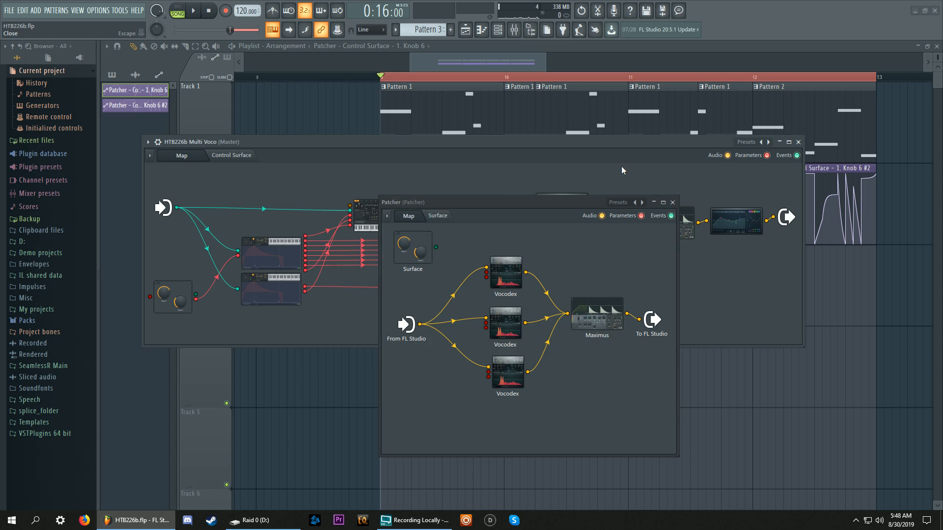
click(672, 202)
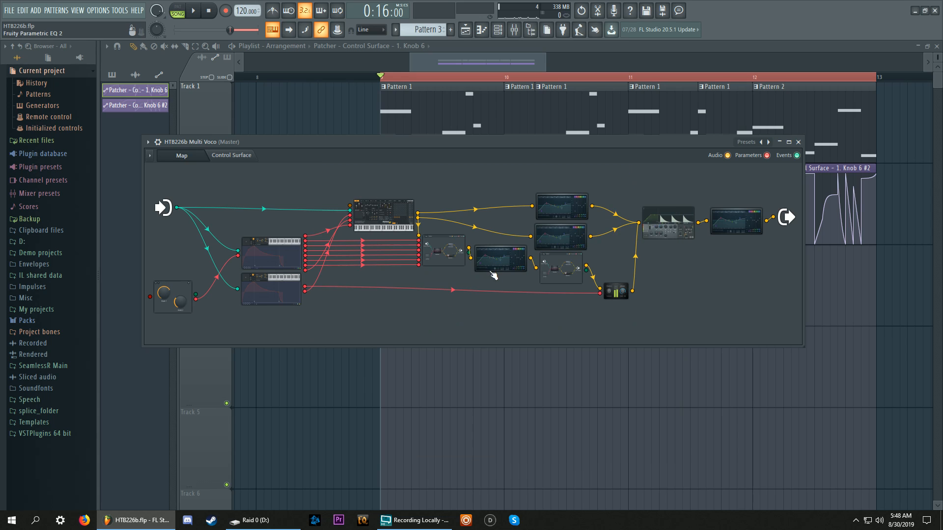
Revisit phase split dist, then reopen the main map's Maximus and view its master band curve
click(546, 270)
click(673, 228)
click(675, 219)
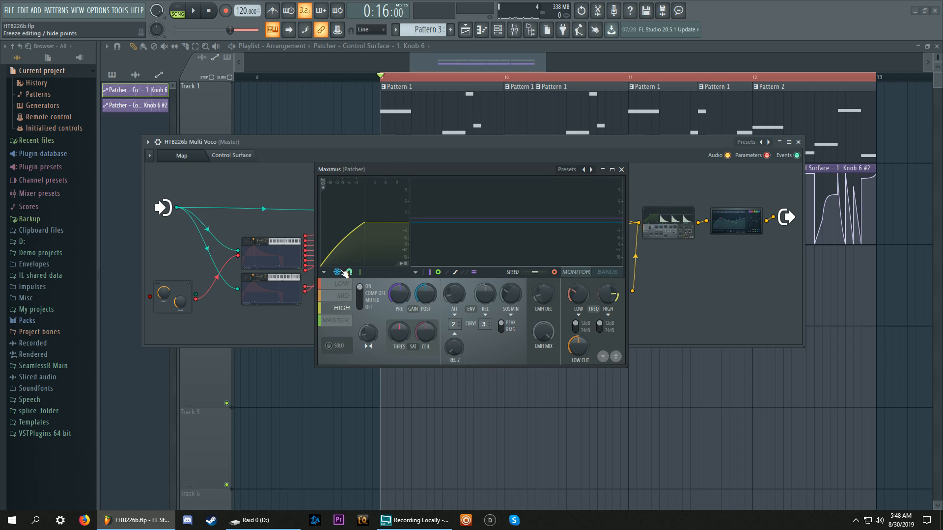
click(338, 320)
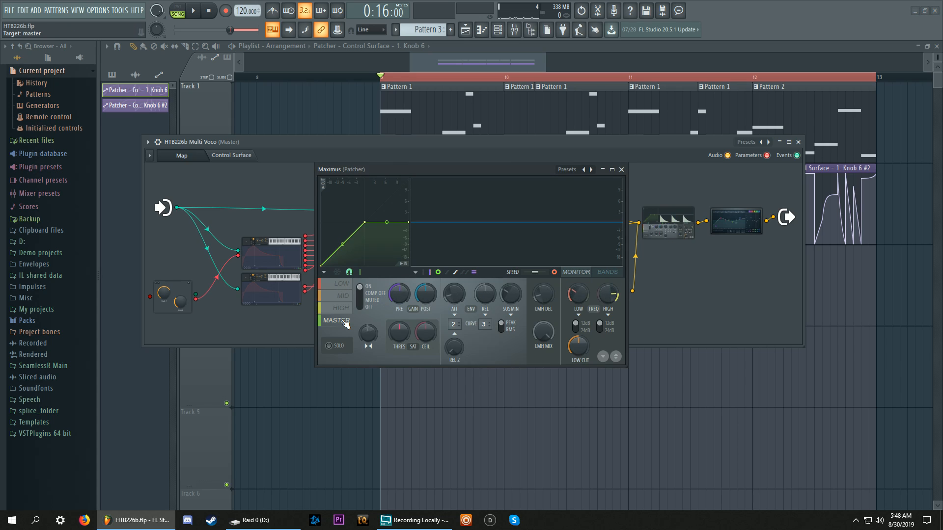
Close Maximus, view the final Parametric EQ 2 before the output and close it, and shift the output node slightly away from it
click(621, 169)
click(723, 218)
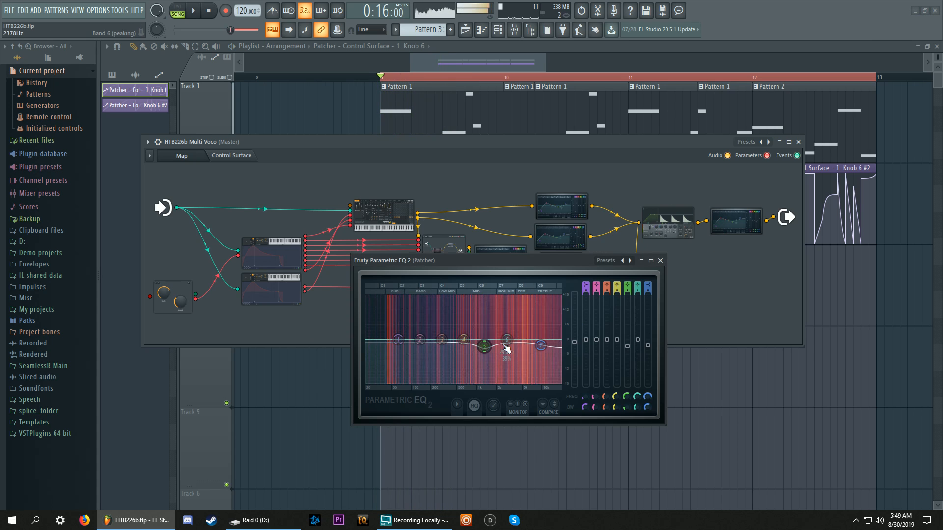
click(658, 260)
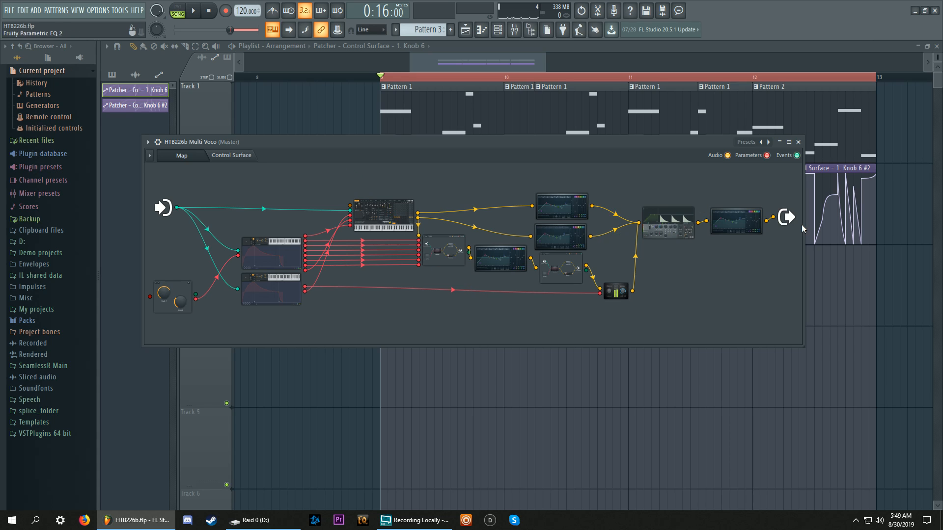
drag(787, 222, 806, 224)
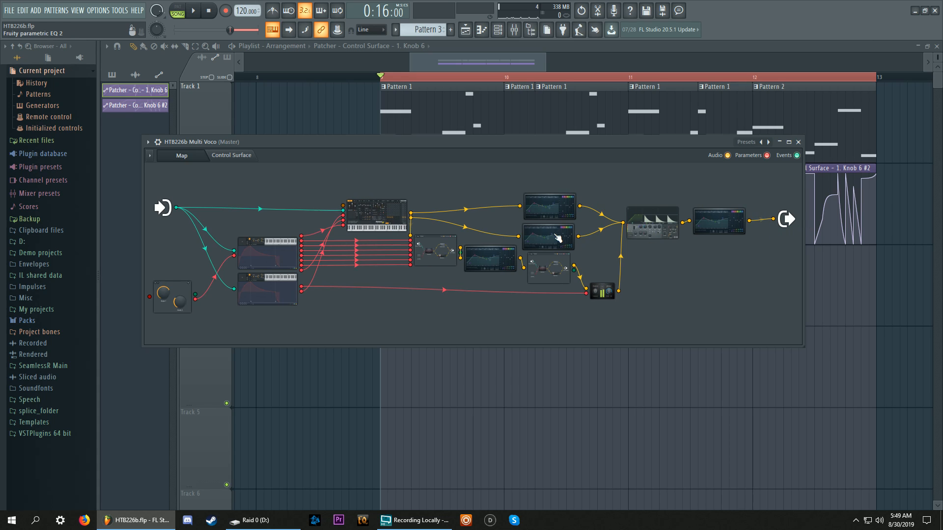
Open phase split dist, view the curve of its lower Parametric EQ 2 and close that EQ, moving the phase split dist window aside
double_click(552, 270)
double_click(589, 358)
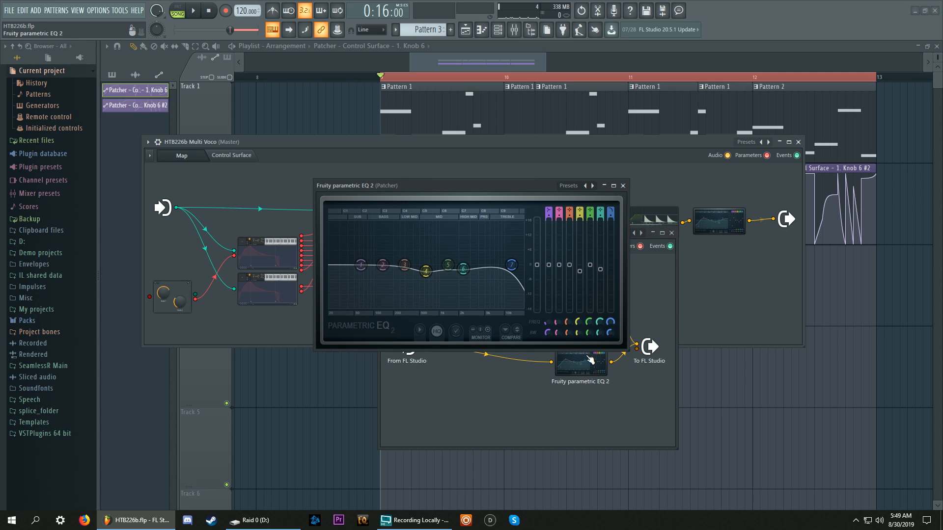
click(624, 185)
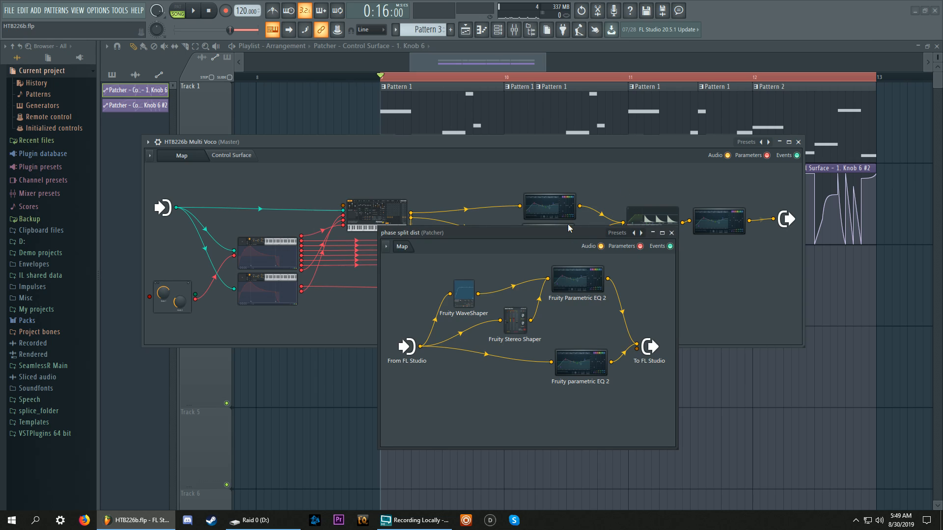
drag(569, 233, 643, 317)
View the Parametric EQ 2 feeding phase split dist and the upper EQ inside it, checking their high-pass curves, then close everything
double_click(494, 257)
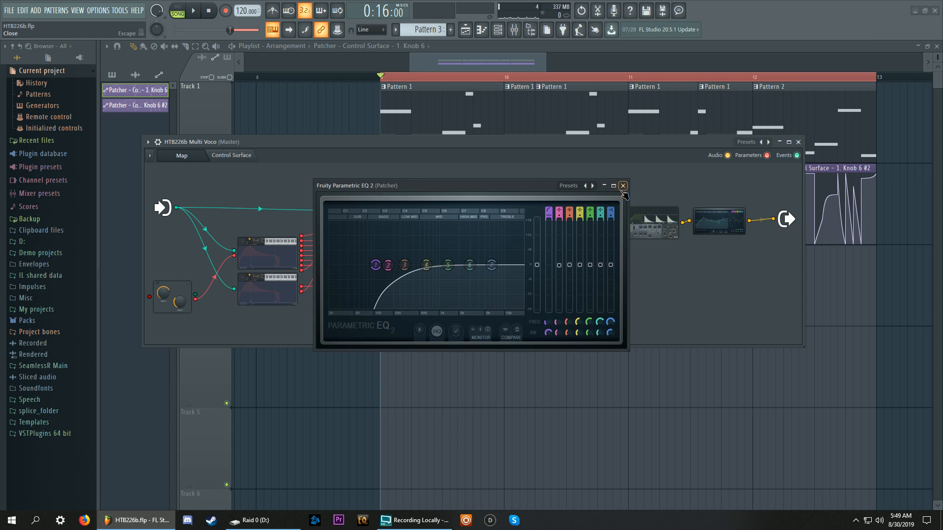
click(623, 186)
double_click(556, 270)
double_click(642, 369)
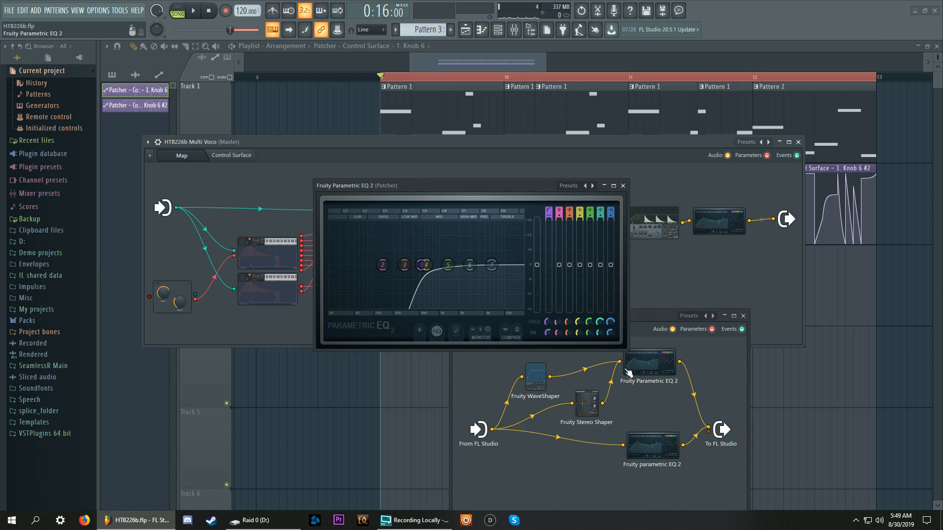
drag(431, 268, 423, 271)
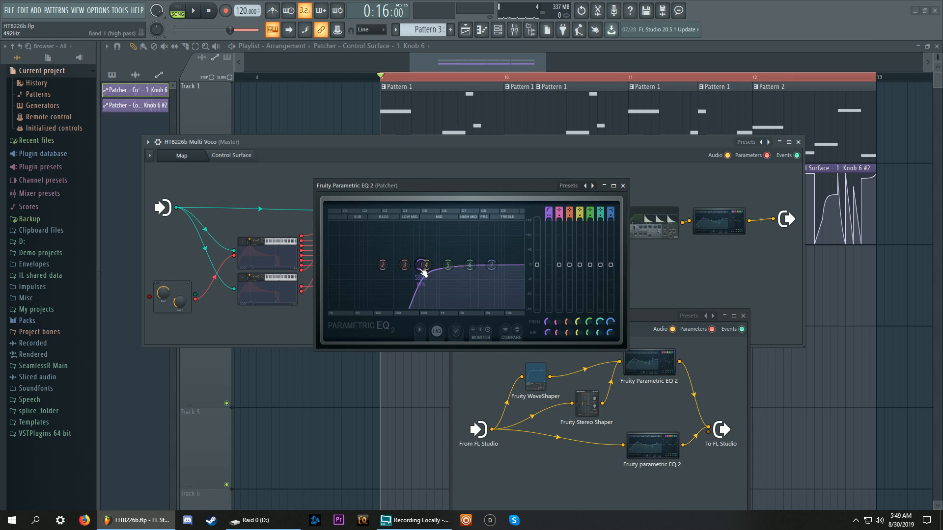
click(622, 186)
click(743, 316)
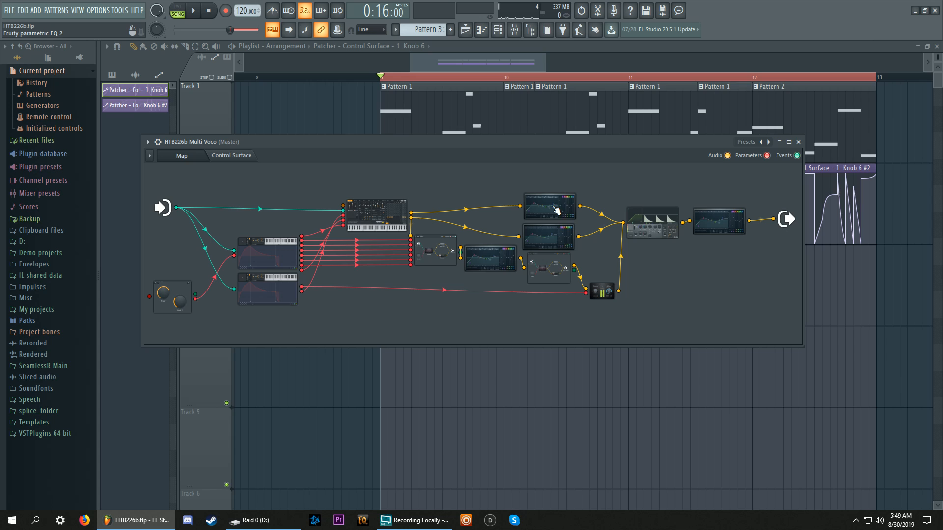
Open the two Parametric EQ 2 modules fed directly by Sytrus and arrange their windows one above the other for comparison
click(561, 238)
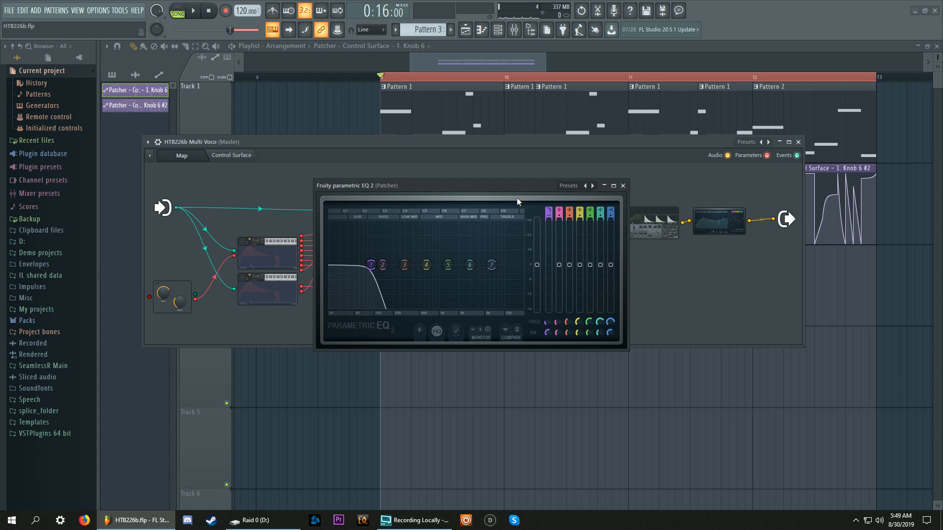
drag(510, 185, 349, 183)
click(552, 208)
drag(428, 187, 505, 228)
drag(354, 184, 570, 97)
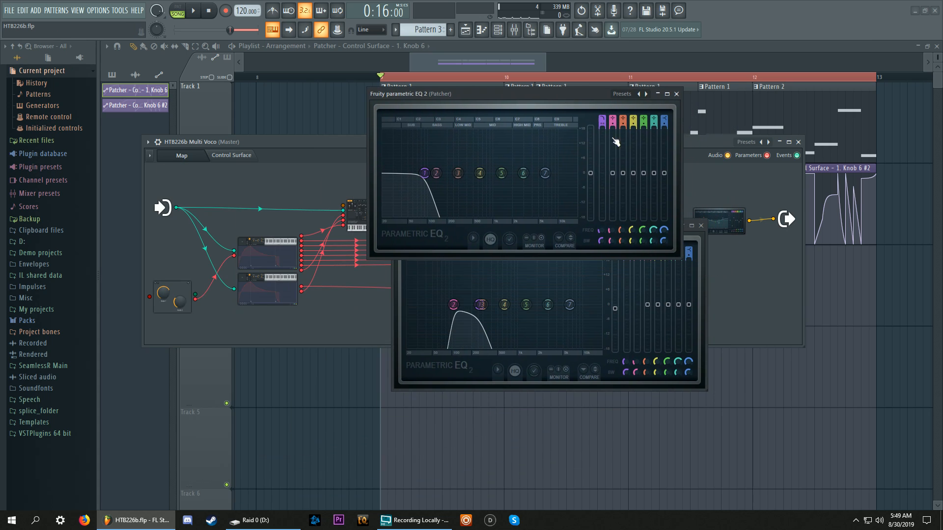
click(705, 256)
drag(610, 225, 584, 270)
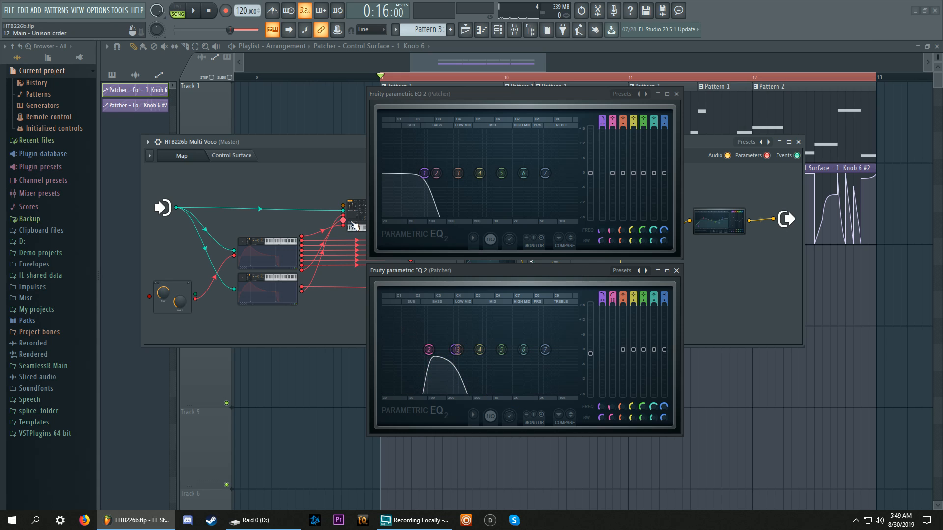
Play and stop the song twice to compare the signal spectra in the two Sytrus output EQs
key(space)
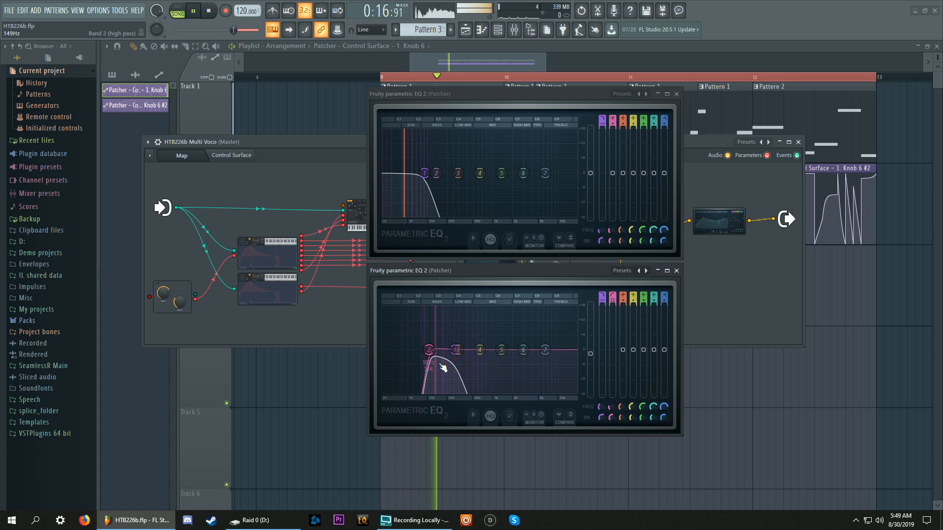
key(space)
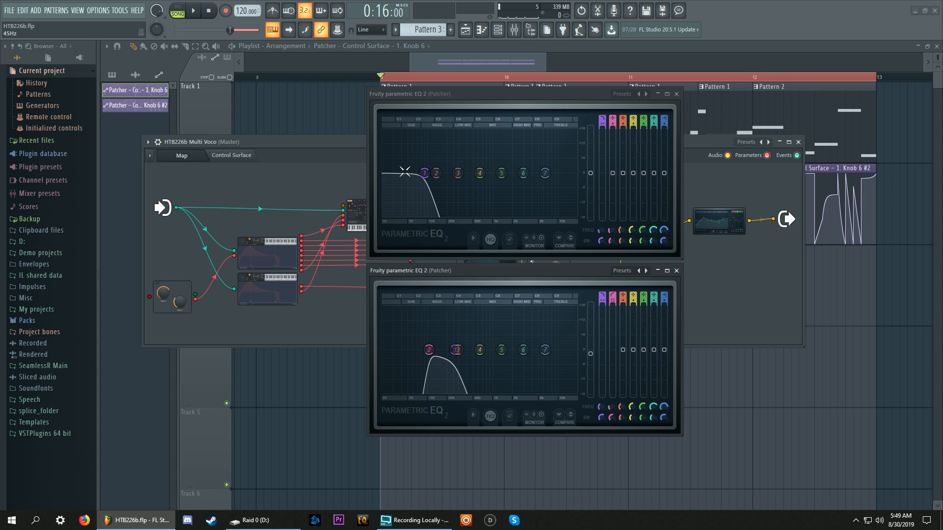
key(space)
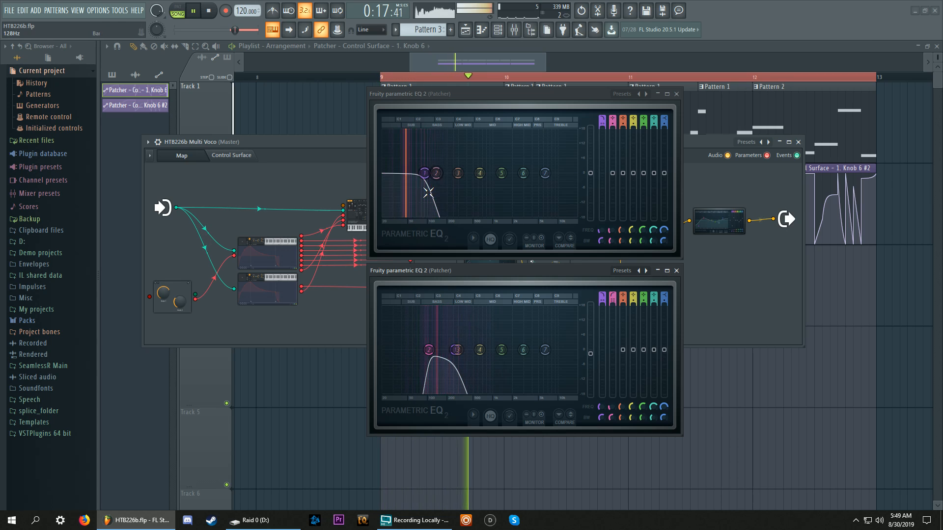
key(space)
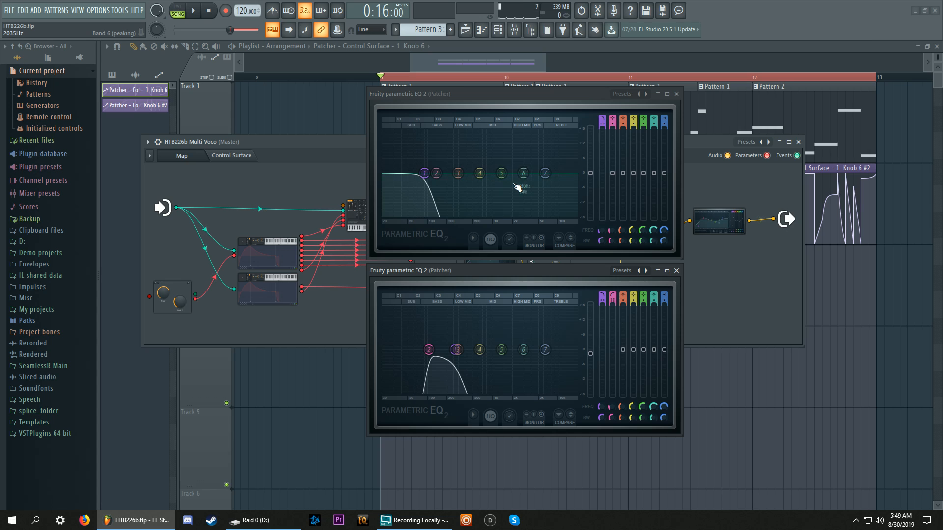
Move both EQ windows aside, open Sytrus to examine its matrix FX routing and FX page send settings, then close it
drag(483, 96, 630, 99)
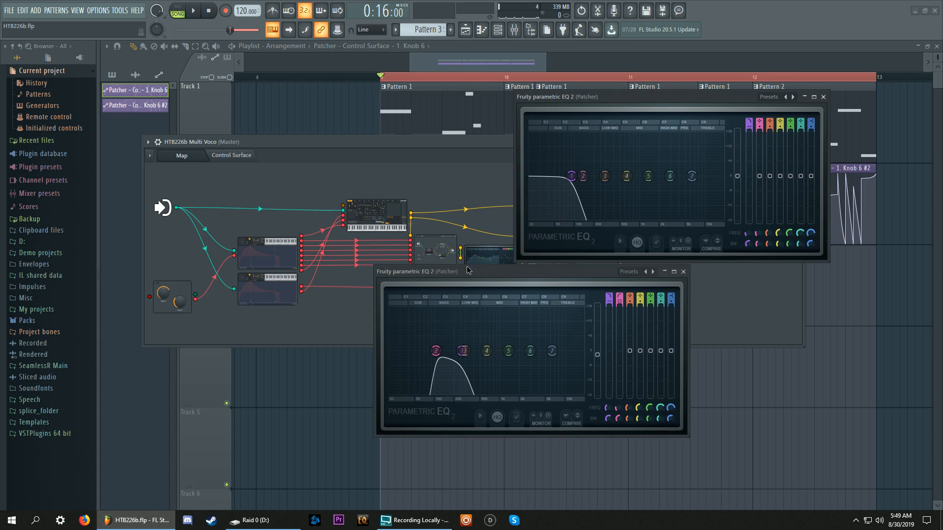
drag(462, 271, 639, 268)
click(376, 227)
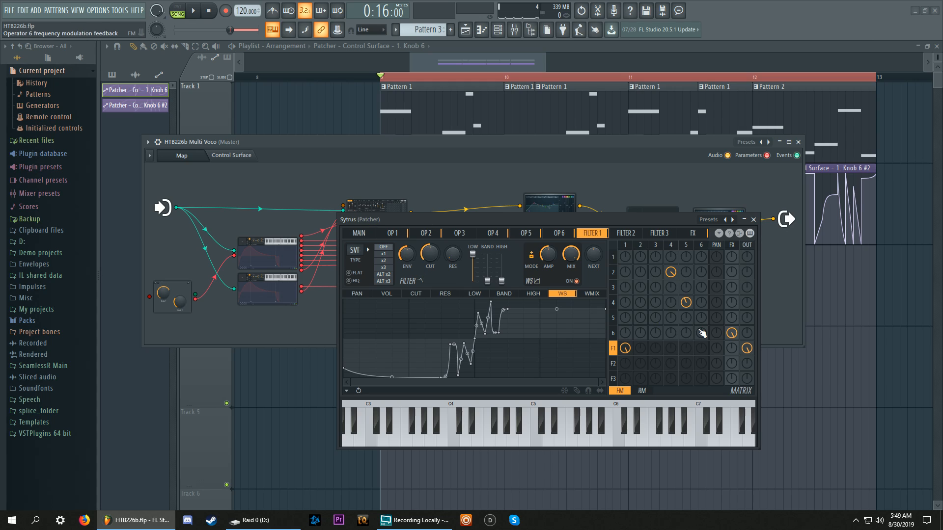
click(732, 245)
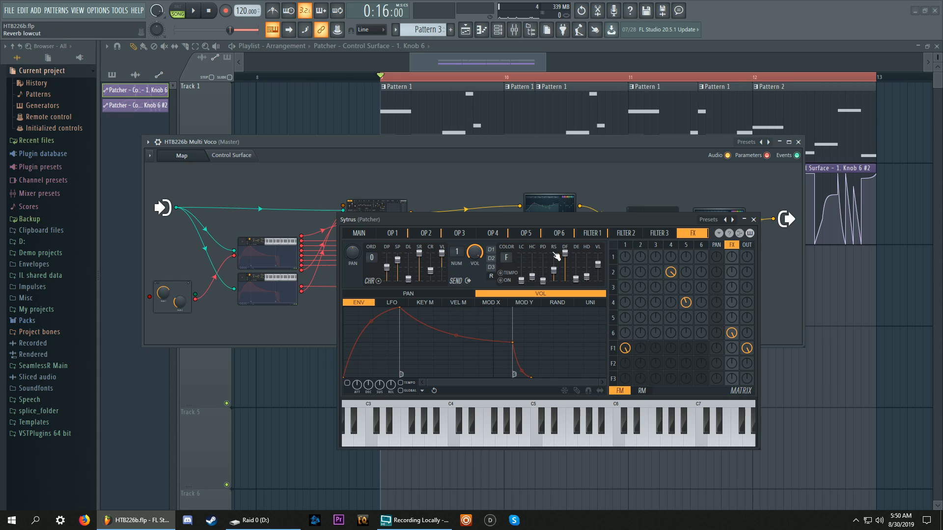
click(753, 220)
Inspect the Sytrus node's Outputs list in the map to see how its send output is enabled
right_click(384, 222)
mouse_move(396, 268)
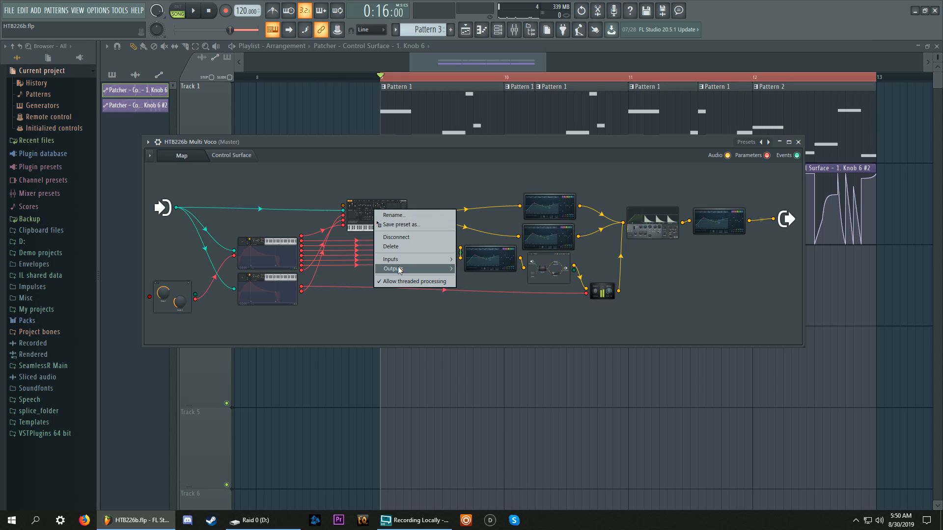
mouse_move(473, 268)
click(429, 315)
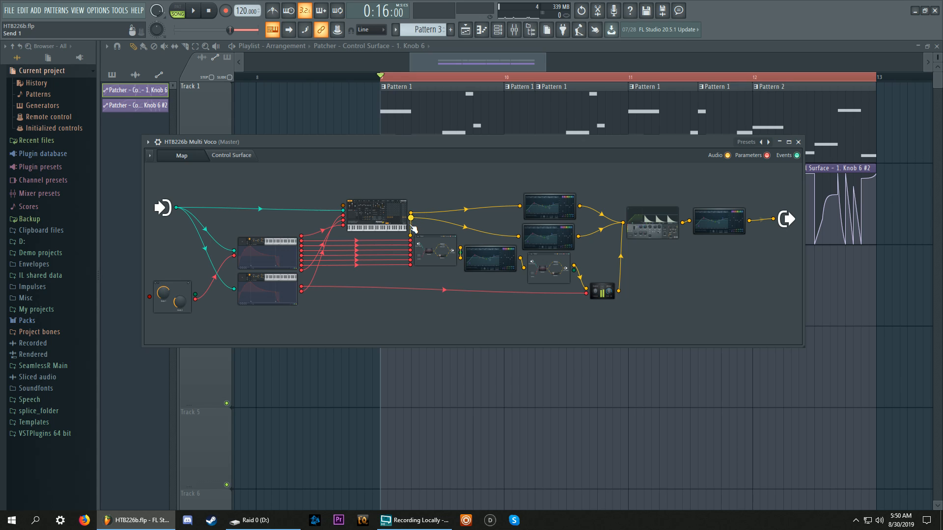
Compare the filter curves of both Sytrus output EQs and the EQ feeding phase split dist, closing the latter
click(554, 194)
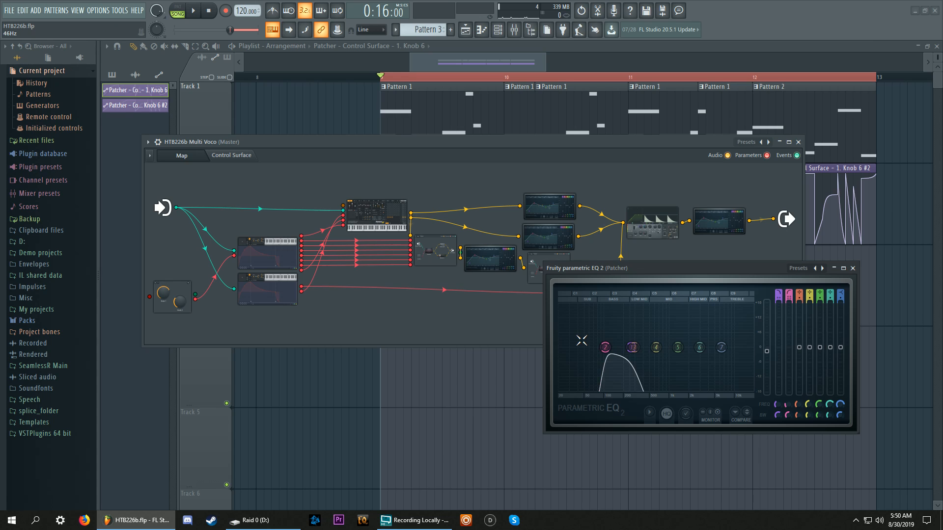
drag(571, 272, 541, 101)
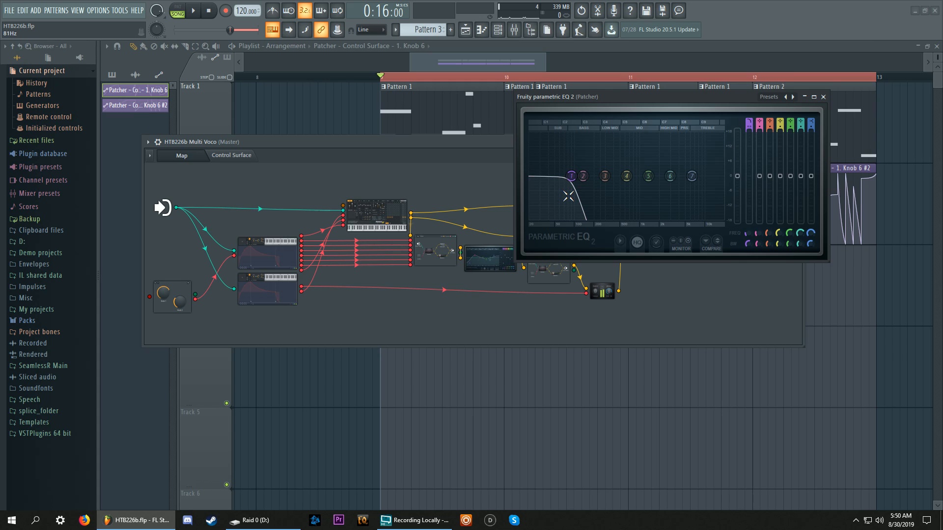
drag(563, 193, 569, 192)
scroll(568, 191, down, 2)
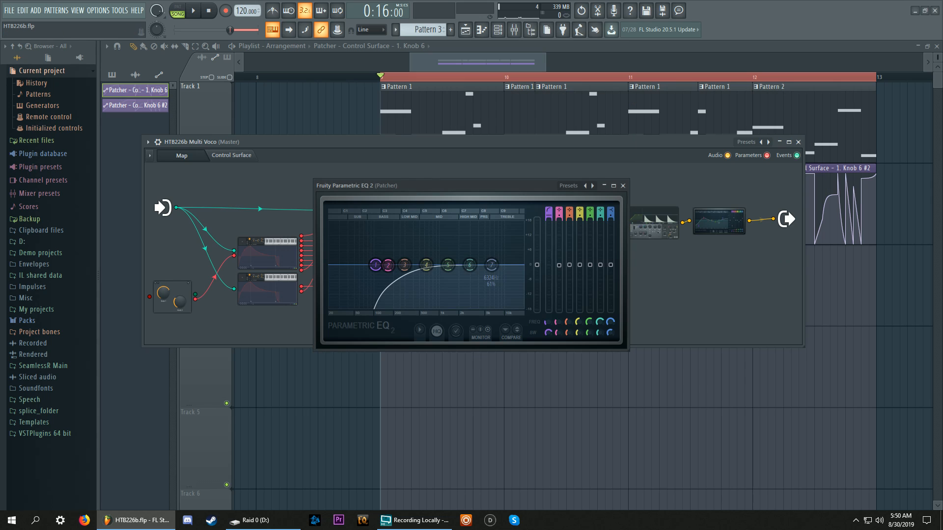
click(622, 185)
Reopen the upper Sytrus output EQ, move its window over the map, examine its high-pass and low-pass bands, and close it
click(552, 205)
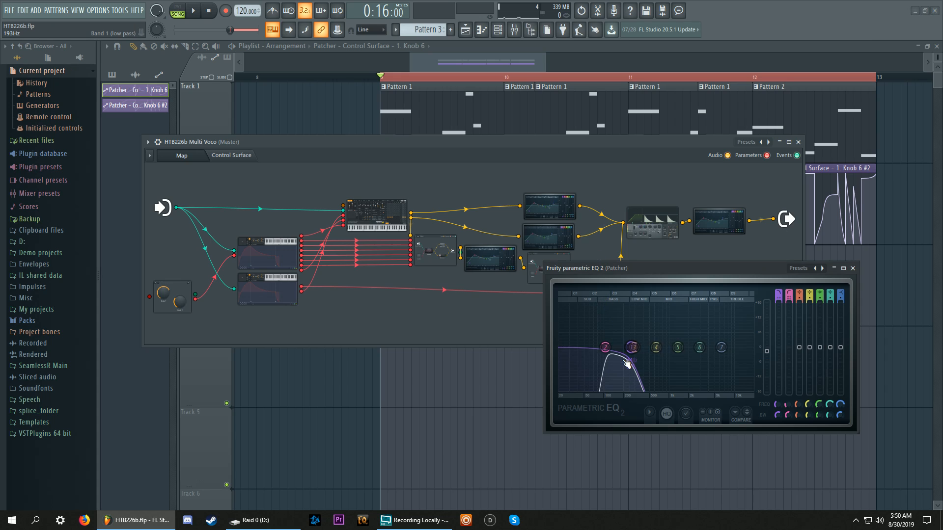
drag(670, 267, 593, 200)
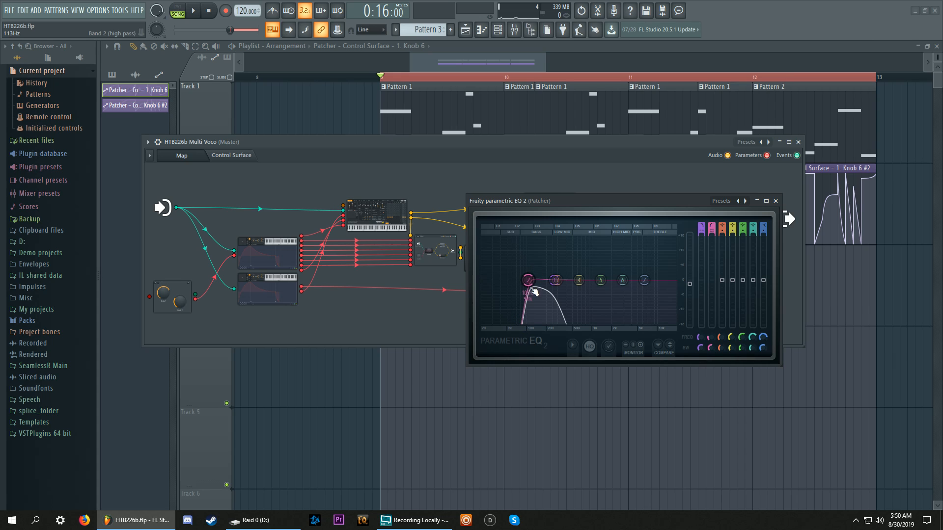
drag(551, 275, 518, 276)
drag(517, 276, 518, 276)
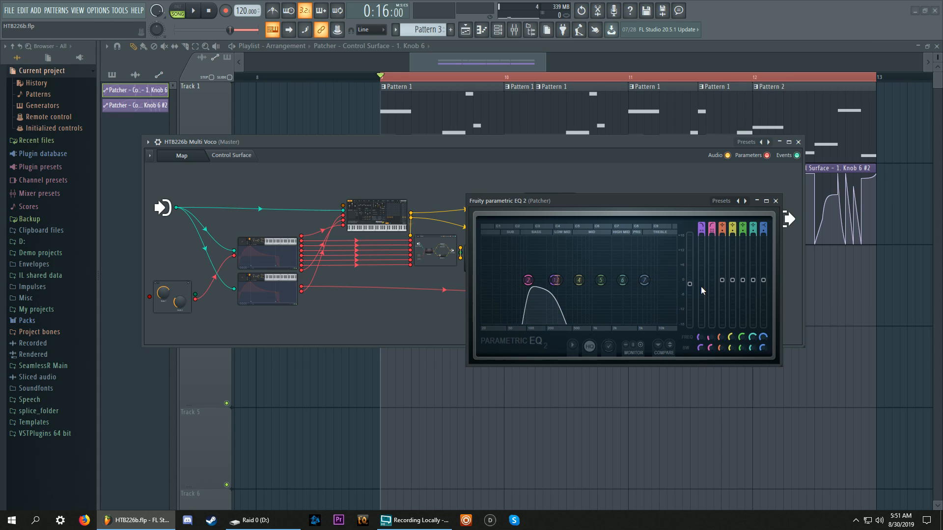
click(776, 201)
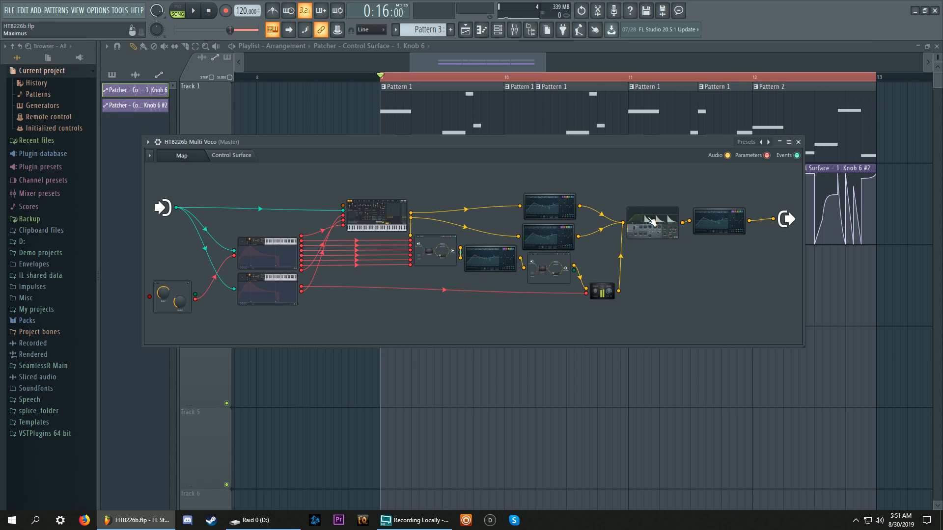
During playback, drop the upper Sytrus output EQ's main level to minimum and raise it back near its previous level, then stop and close it
double_click(547, 212)
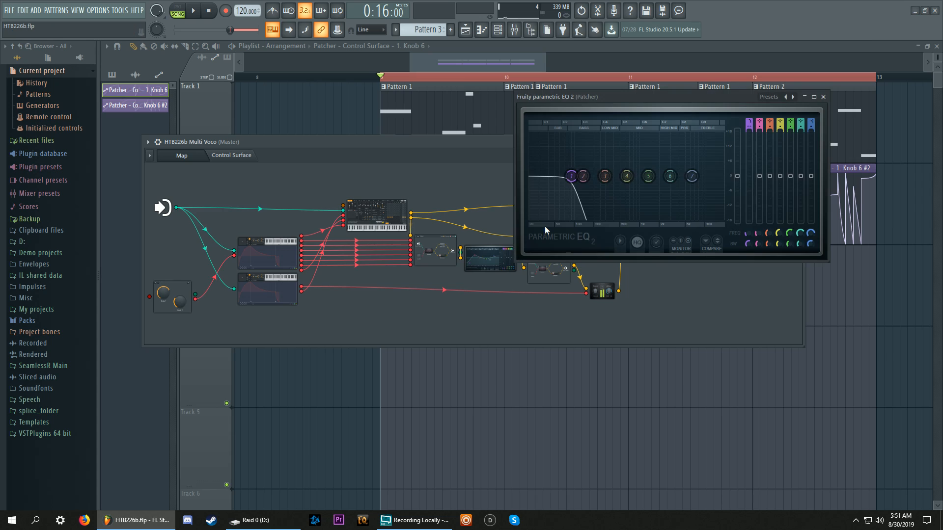
click(823, 97)
double_click(548, 206)
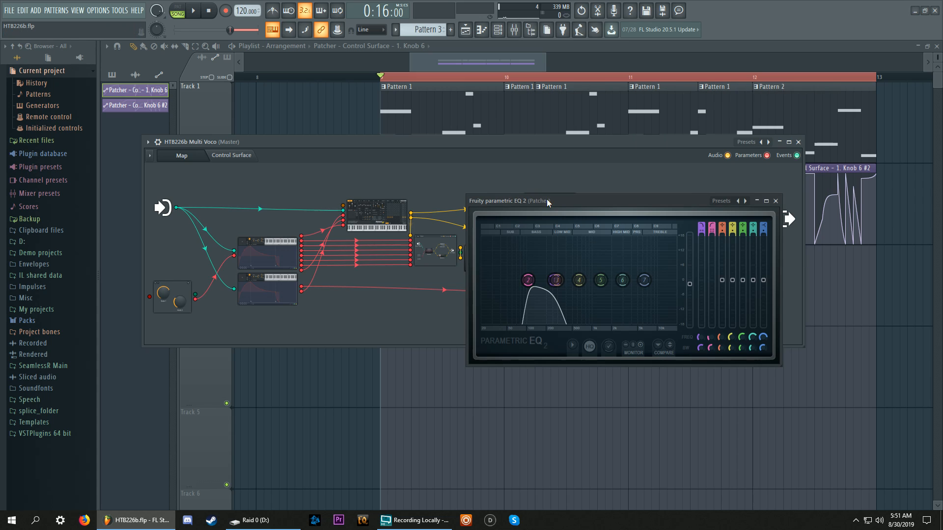
key(space)
drag(689, 284, 690, 358)
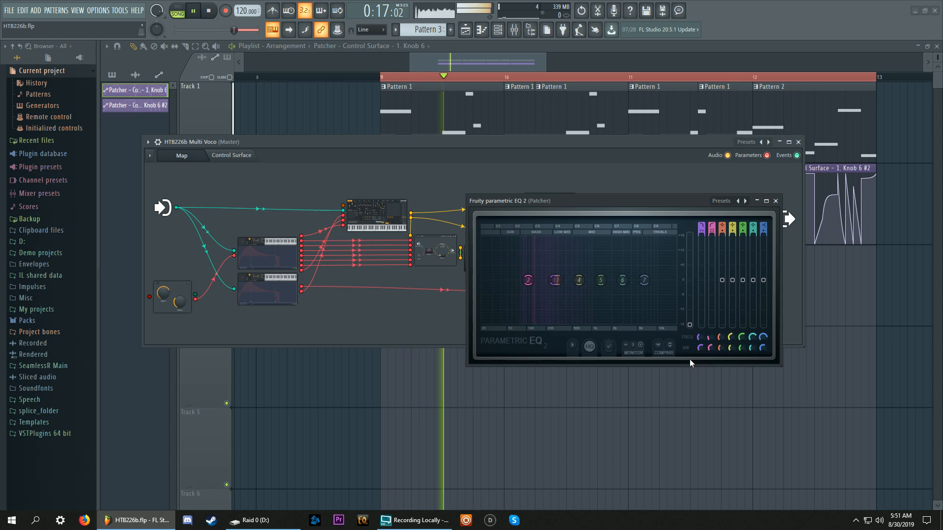
drag(689, 324, 689, 287)
key(space)
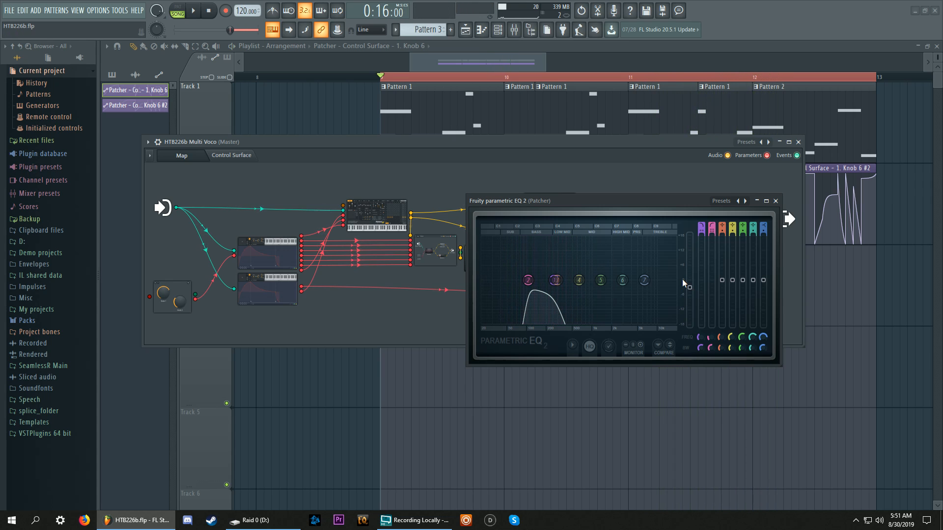
click(775, 201)
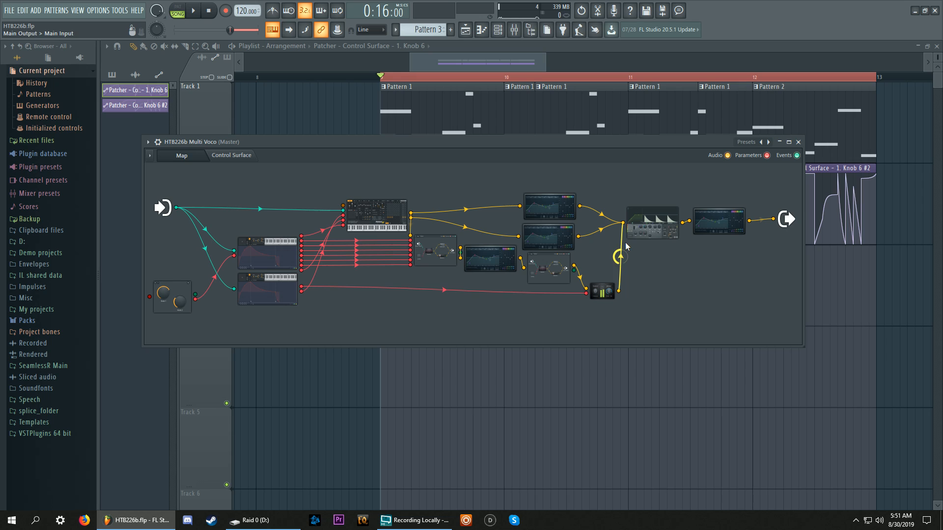
Open the nested Vocodex patch, then the upper Envelope Controller, and display articulator 2's Modulation X mapping
click(432, 258)
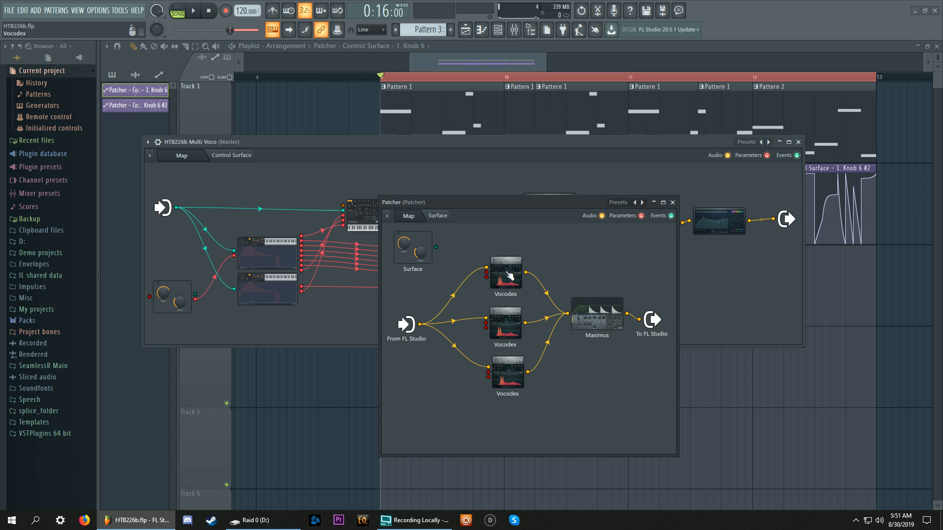
click(251, 253)
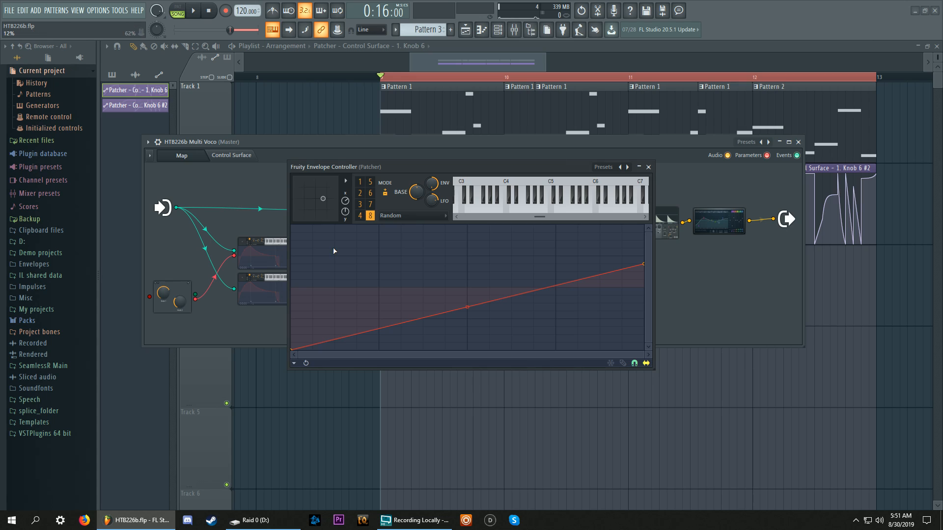
click(360, 193)
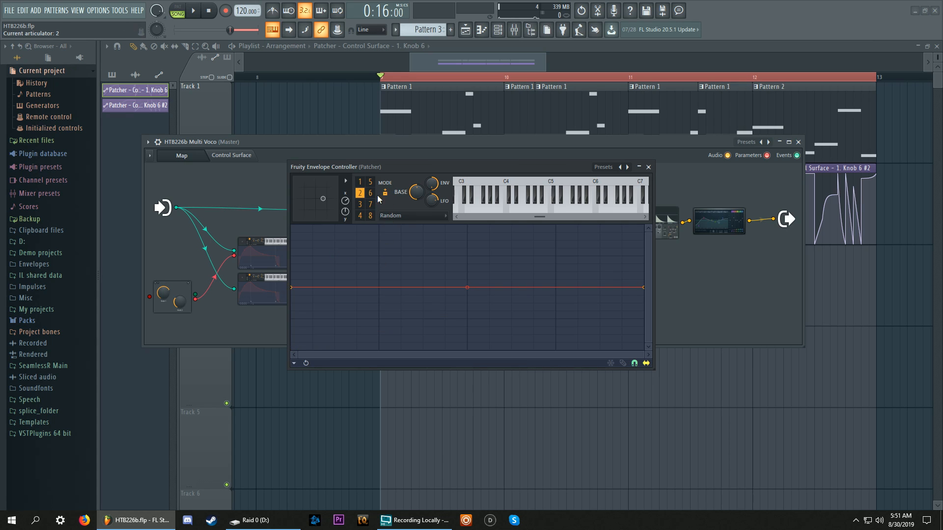
click(414, 214)
click(408, 267)
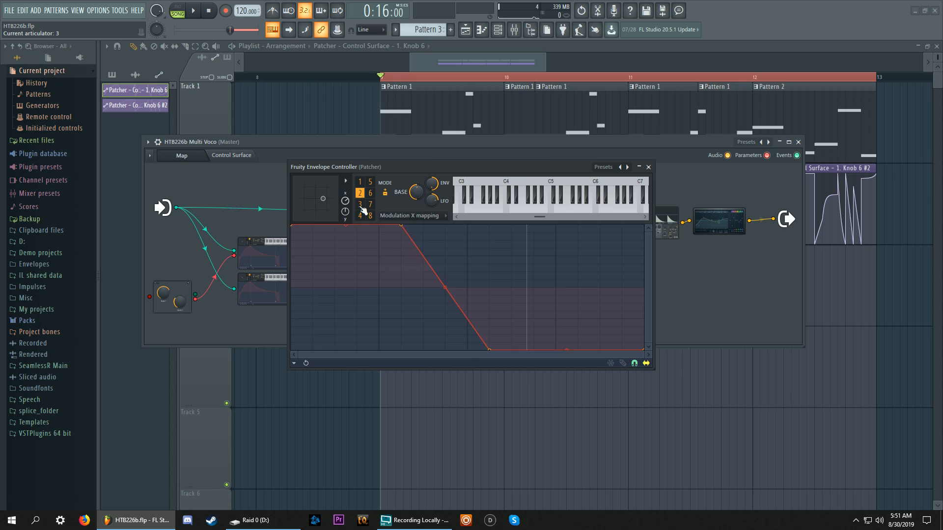
Compare the Modulation X mapping curves of articulators 2, 3 and 4 in the upper Envelope Controller
click(361, 215)
click(360, 204)
click(360, 196)
click(360, 203)
click(360, 214)
click(360, 202)
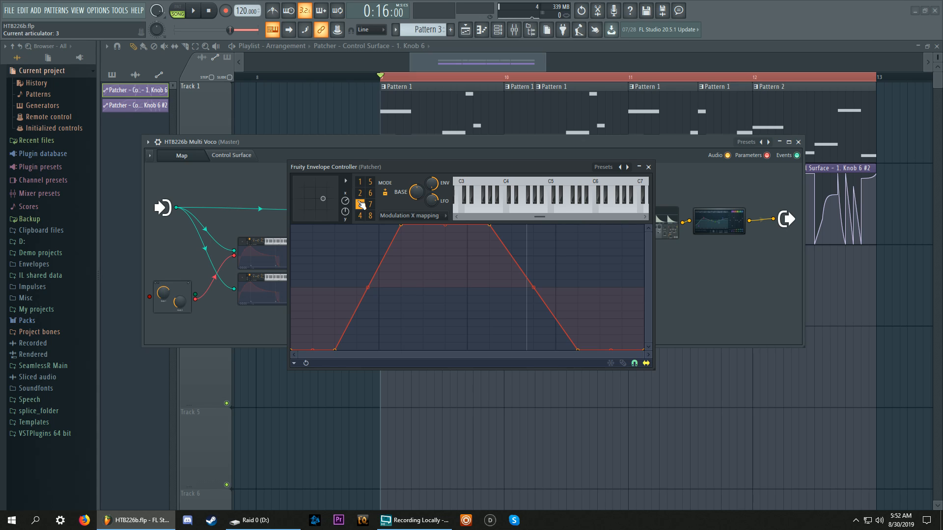
Move the Envelope Controller below the automation clips and play the song briefly to watch the knob automation drive articulator 3's mapping curve
click(446, 128)
drag(426, 167, 424, 283)
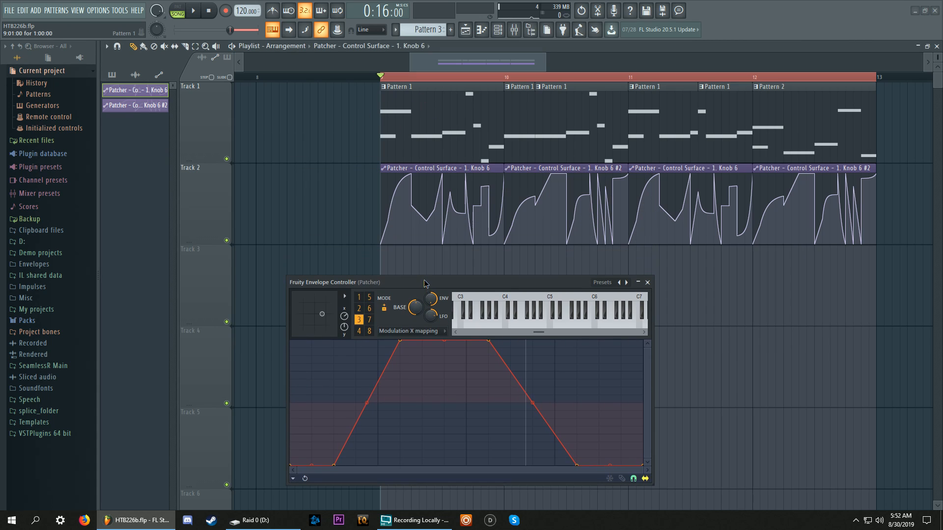
key(space)
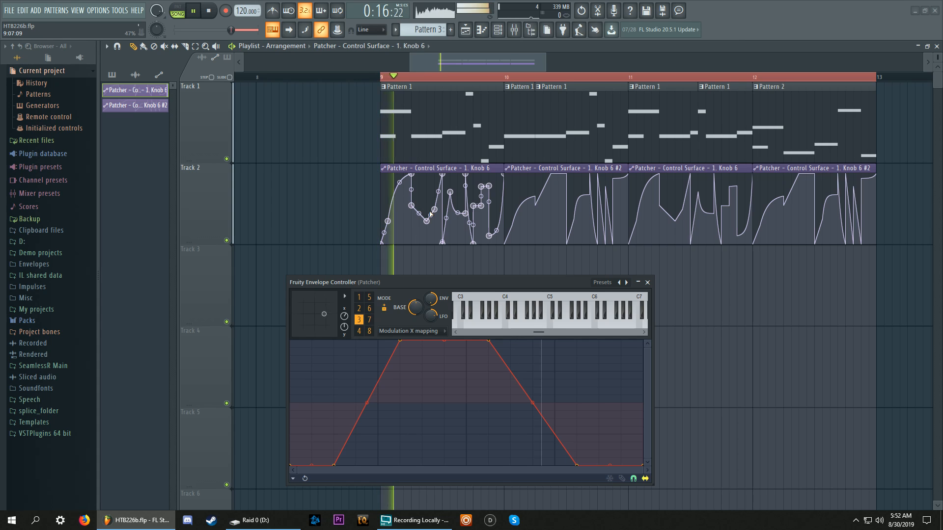
key(space)
key(space)
key(space)
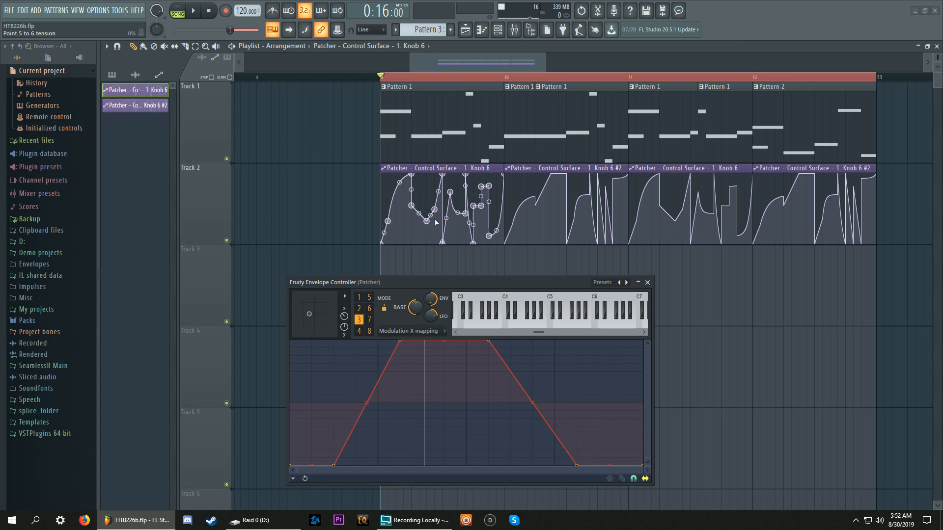
key(space)
key(space)
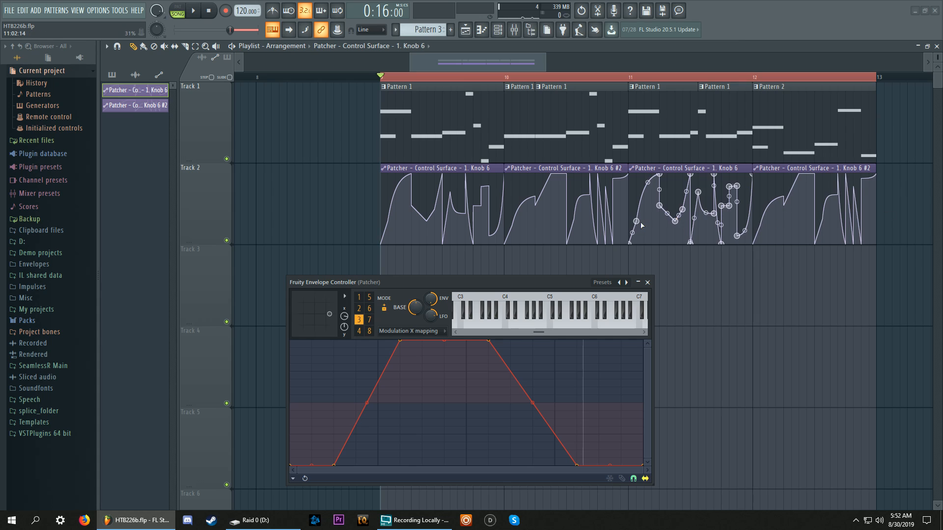
Switch repeatedly between articulators 2 and 3 to examine how their Modulation X mapping curves crossfade
click(360, 309)
click(360, 320)
click(363, 332)
click(360, 310)
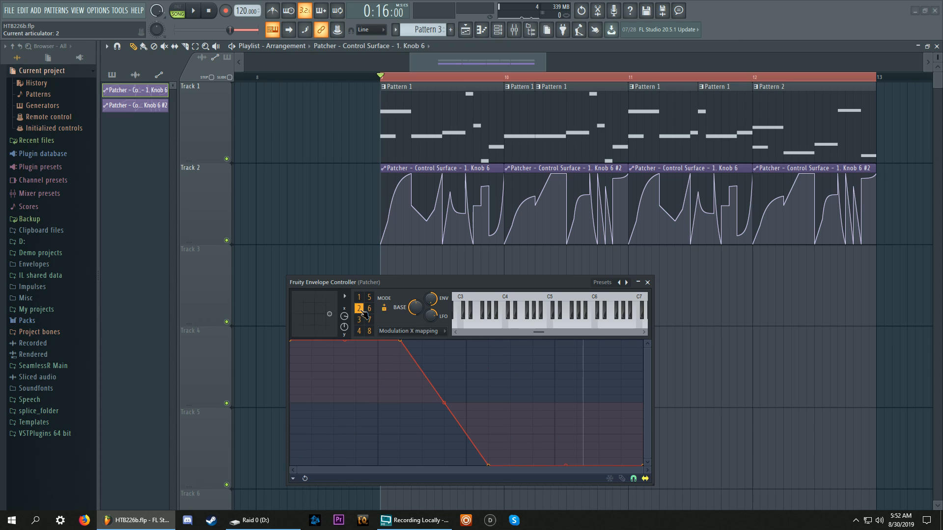
click(361, 322)
click(362, 310)
click(363, 320)
click(362, 309)
click(364, 320)
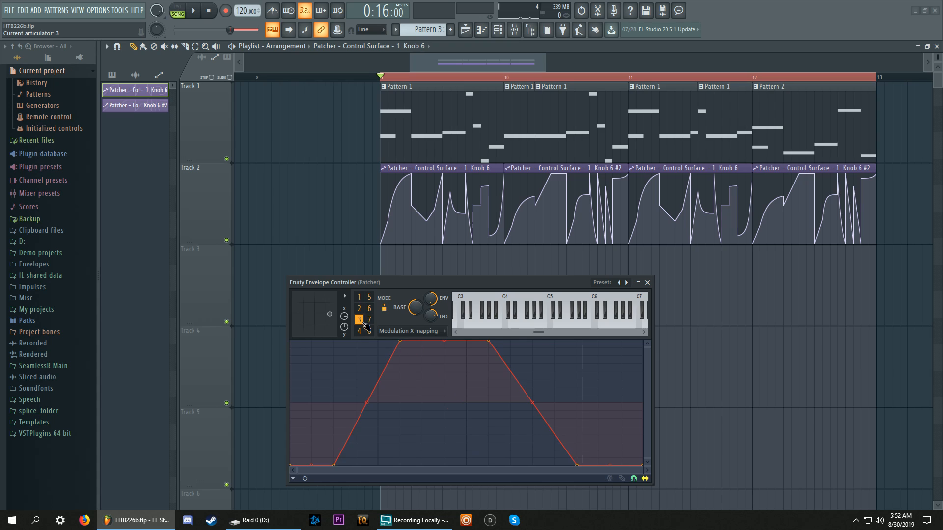
Compare the overlap between the Modulation X mapping curves of articulators 3 and 4
click(363, 332)
click(364, 321)
click(363, 332)
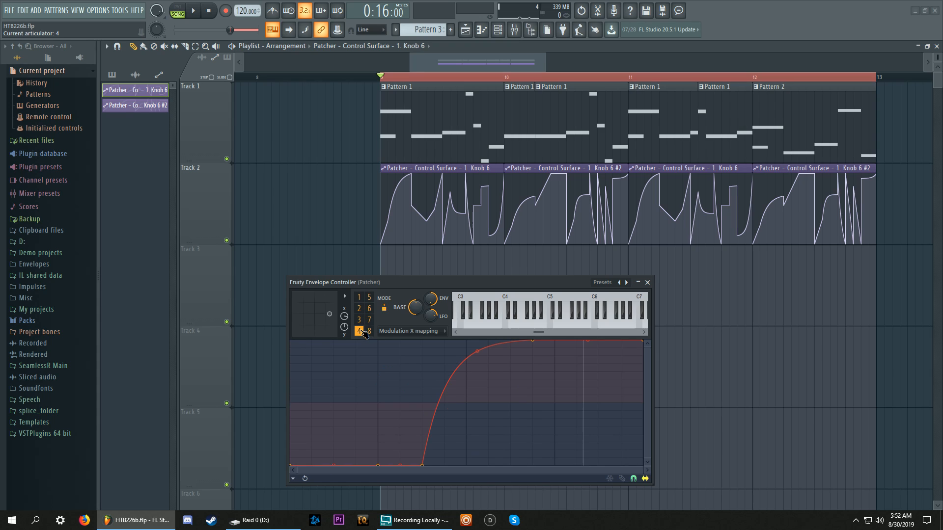
click(362, 320)
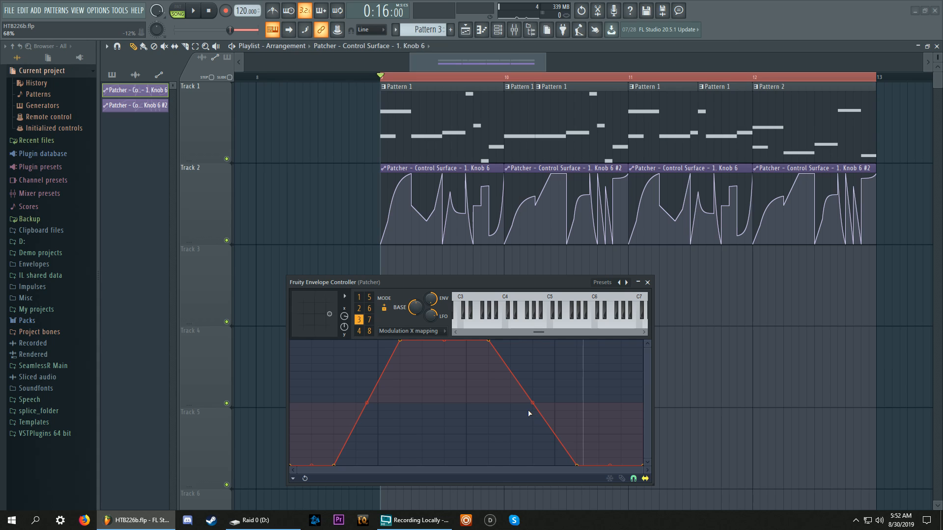
click(360, 331)
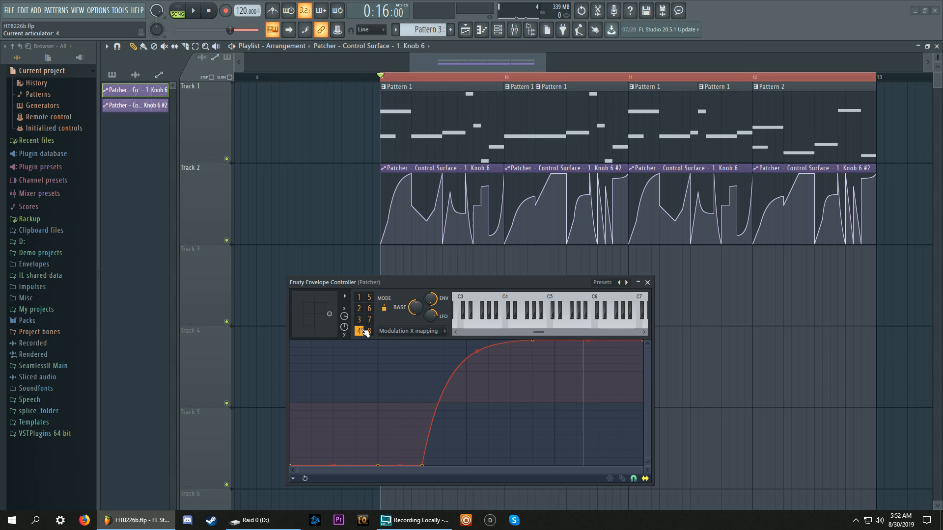
Examine the Modulation X mapping curves of articulators 5, 6 and 7, and close the Envelope Controller
click(369, 297)
click(372, 309)
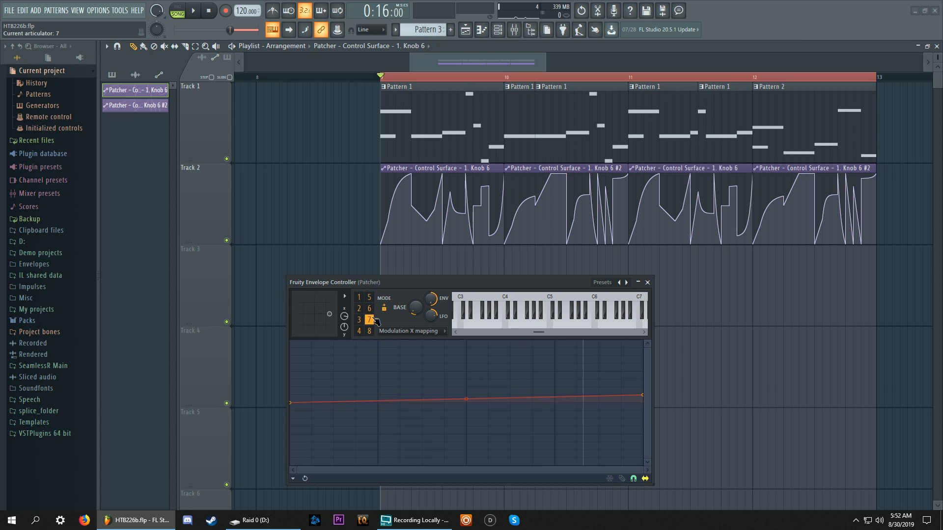
click(372, 298)
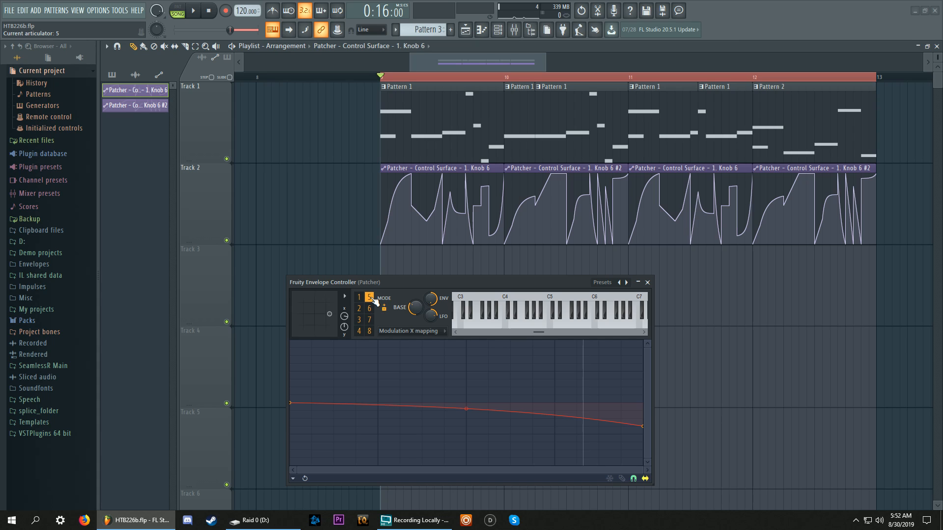
click(372, 309)
click(373, 320)
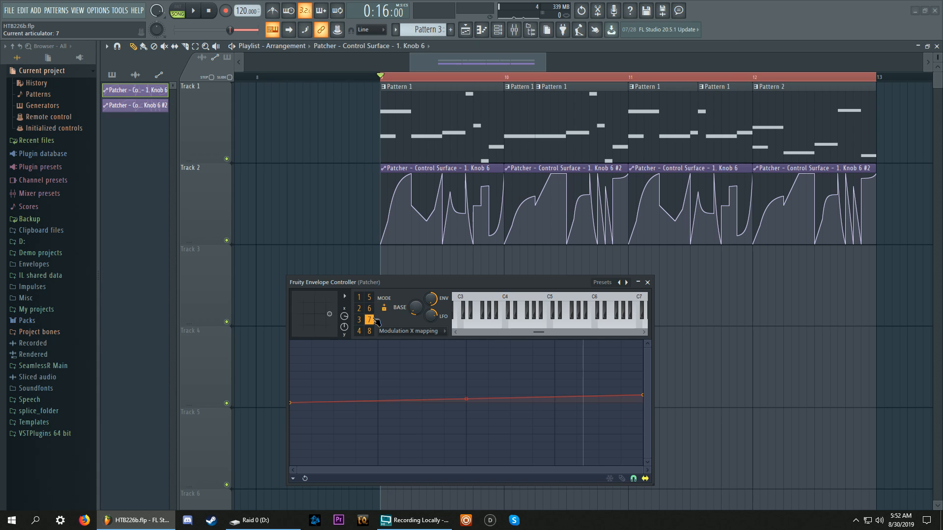
click(372, 309)
click(372, 298)
click(372, 318)
click(648, 283)
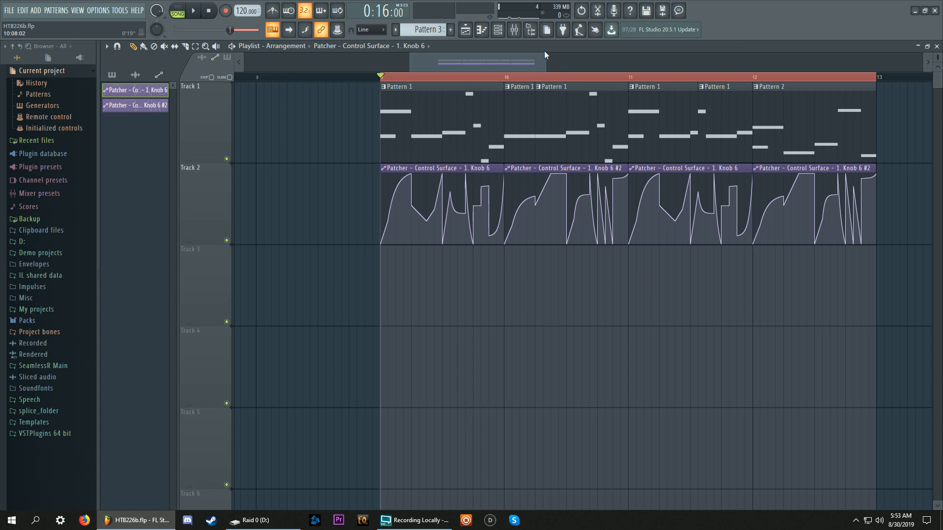
Reopen the HTB226b Multi Voco patch map, and briefly open and close its upper Envelope Controller
click(514, 30)
key(F6)
click(517, 216)
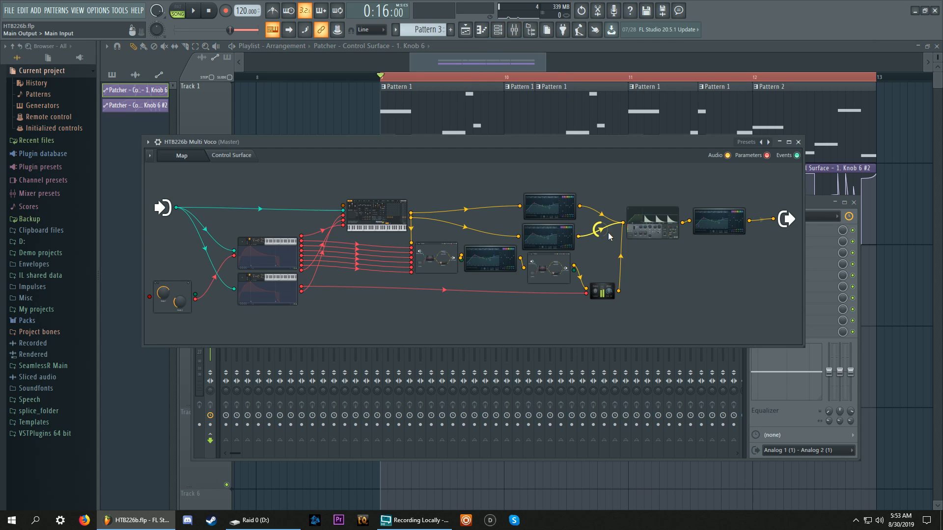
double_click(433, 254)
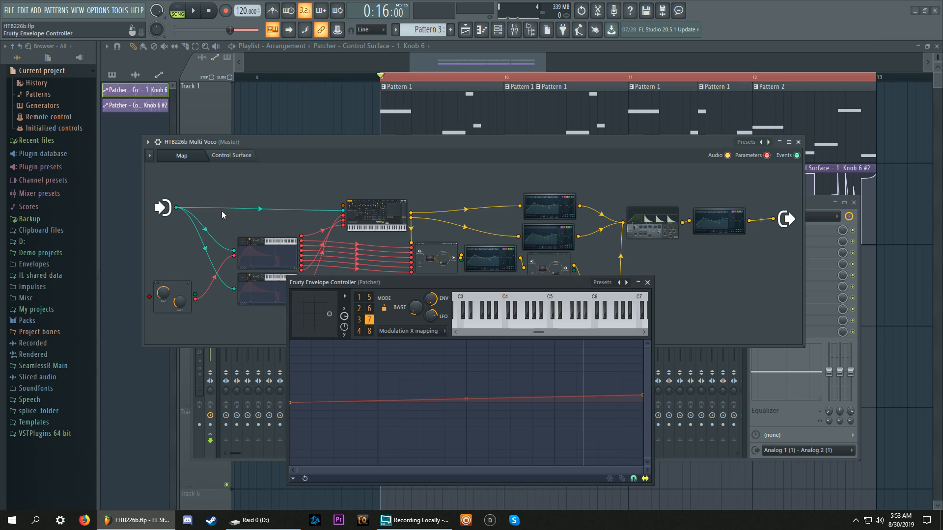
click(647, 282)
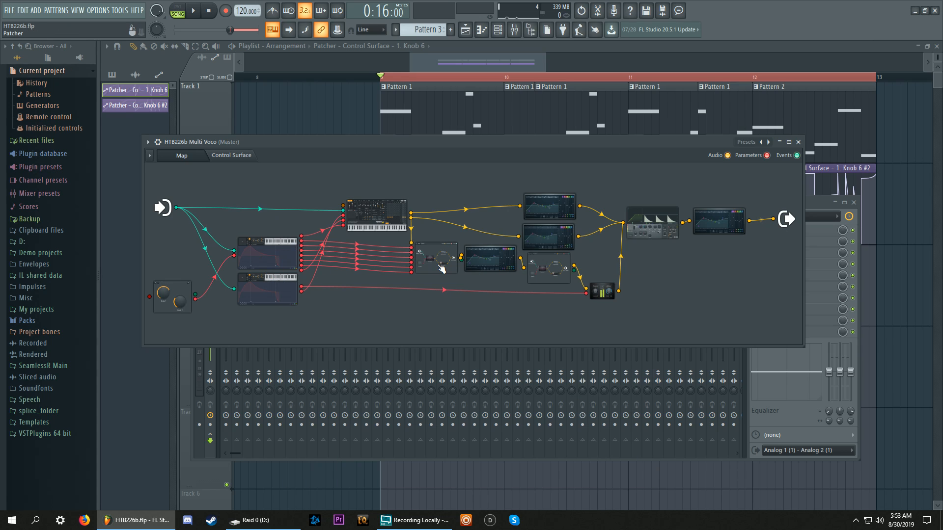
Activate the master PRE gain of the nested Vocodex patch's Maximus as a parameter input, and close Maximus
double_click(502, 302)
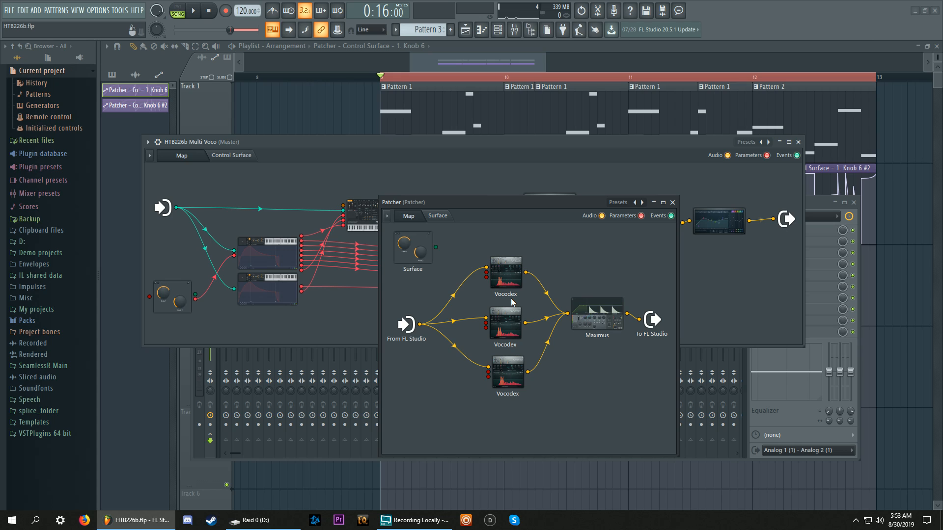
double_click(591, 327)
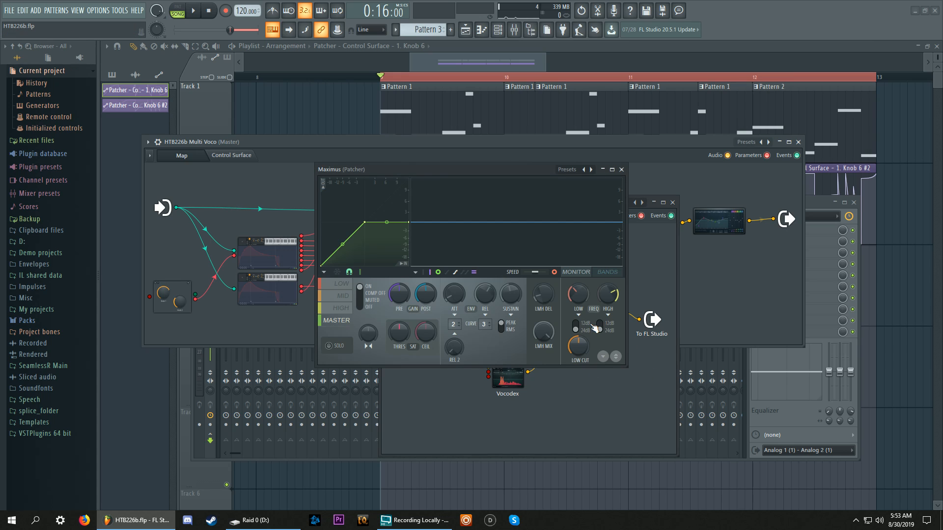
right_click(400, 301)
click(421, 319)
click(622, 171)
Activate the new Maximus parameter input for outside control, move the nested patch window aside to compare both maps, and close it
right_click(568, 317)
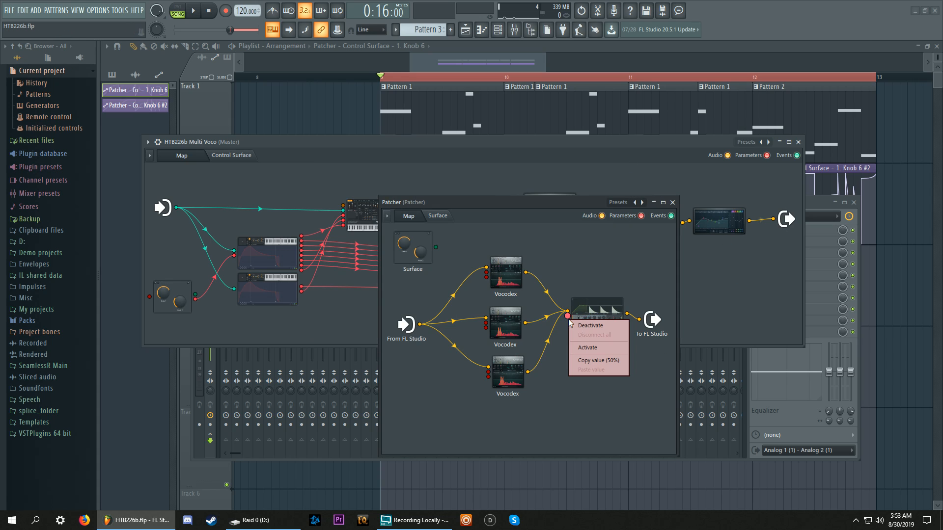
click(595, 347)
drag(523, 203, 747, 169)
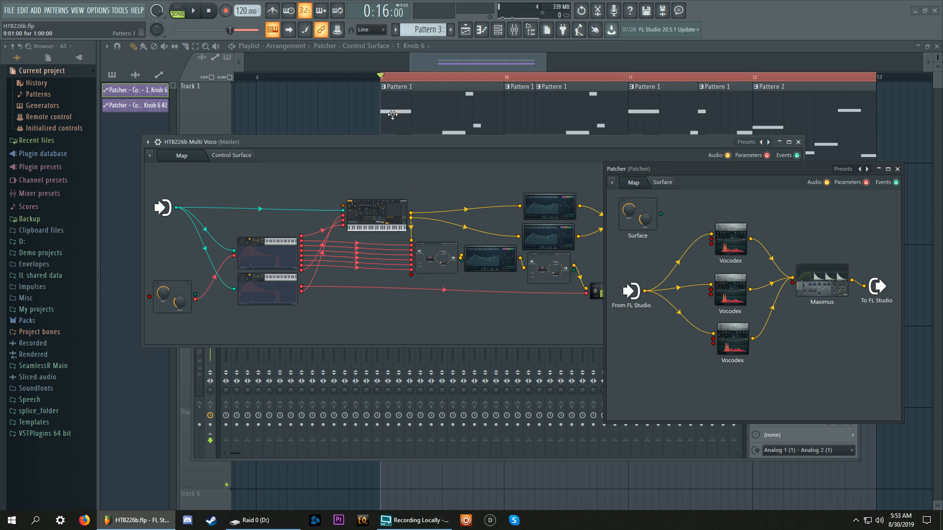
click(395, 144)
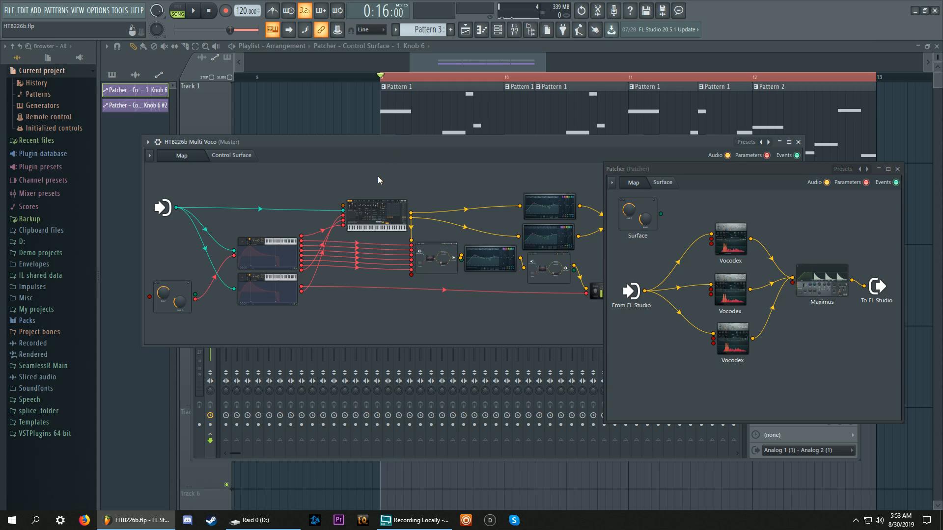
click(897, 168)
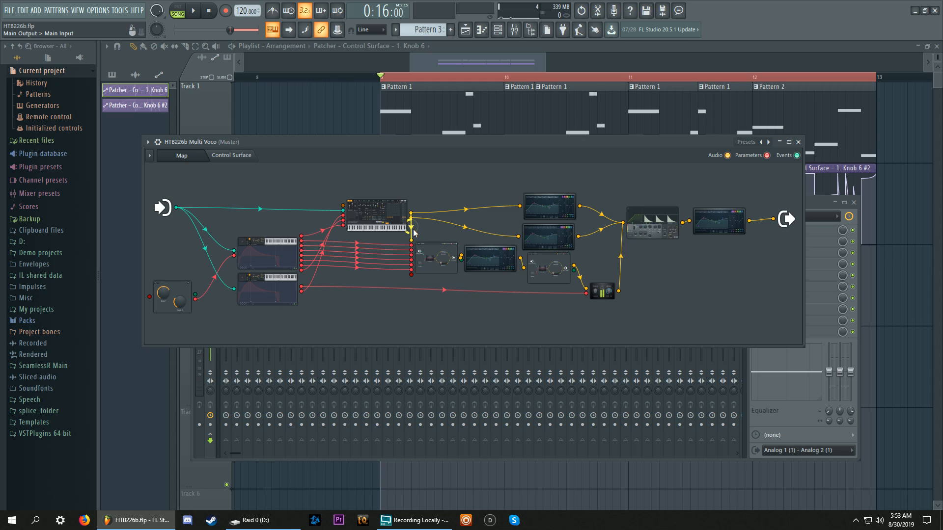
Open the lower Envelope Controller and inspect its Continuous output option
double_click(278, 288)
click(340, 254)
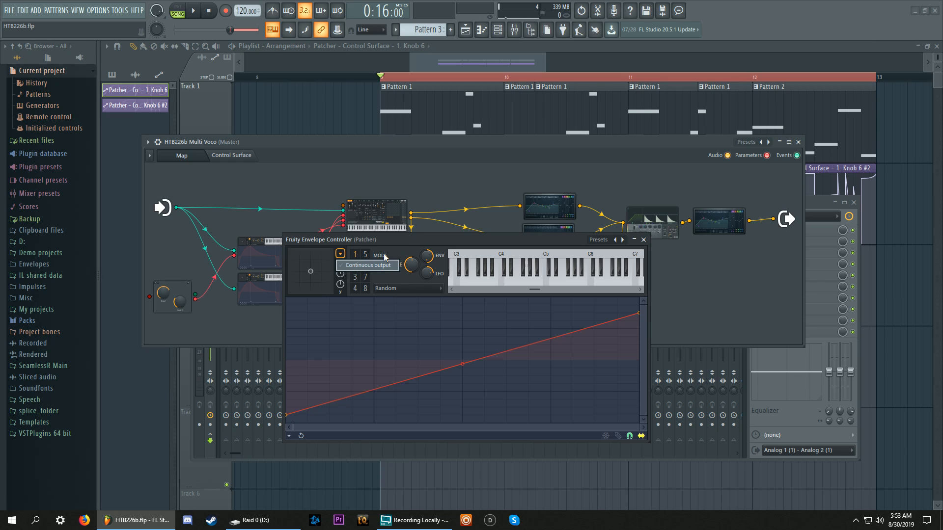
click(402, 286)
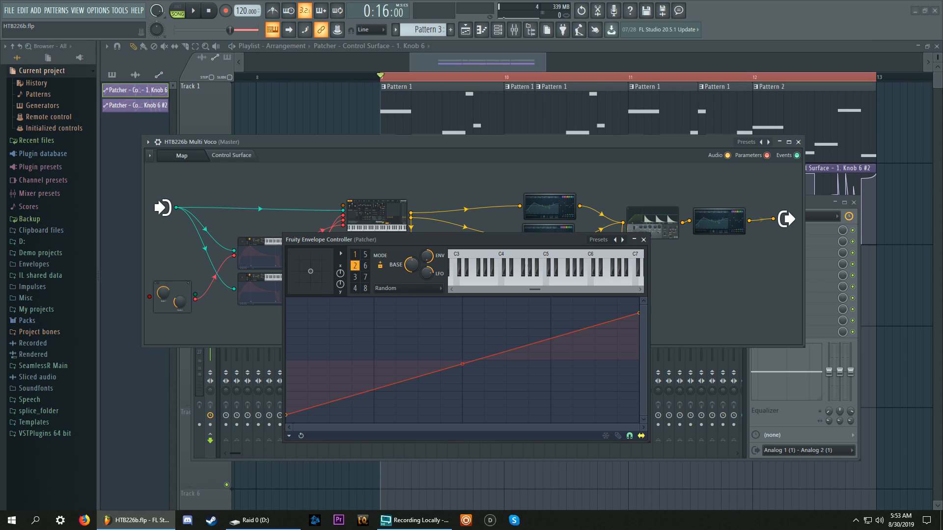
key(alt+Tab)
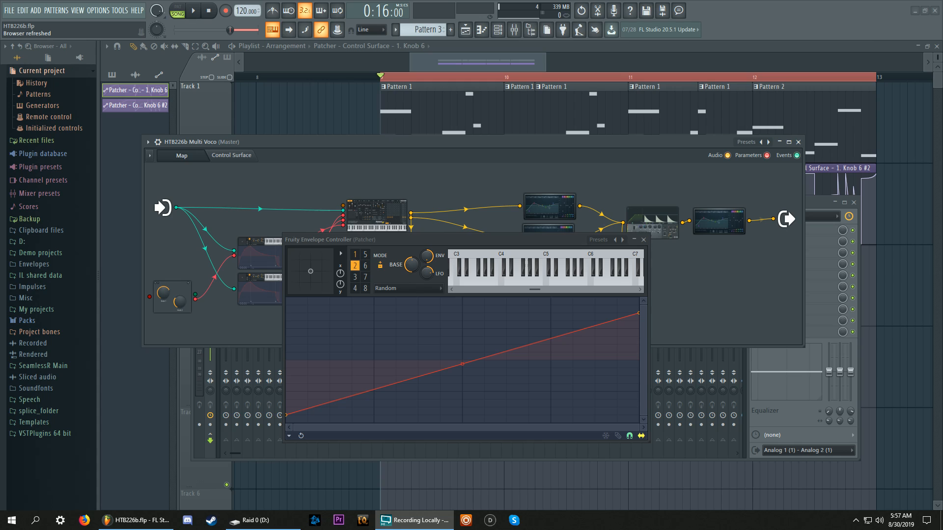
Show articulator 1's Envelope in the lower controller, stretch its end point out and pull it back, and close the controller
click(355, 254)
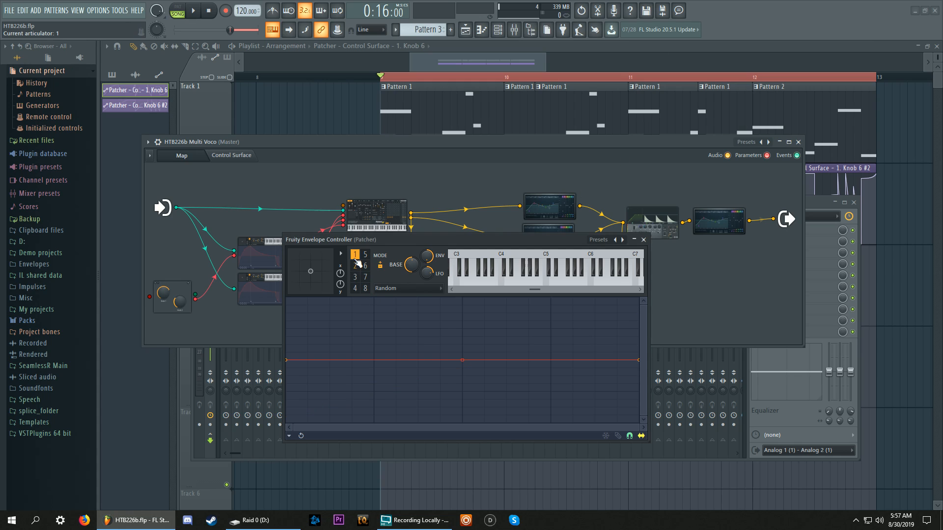
click(394, 288)
click(396, 359)
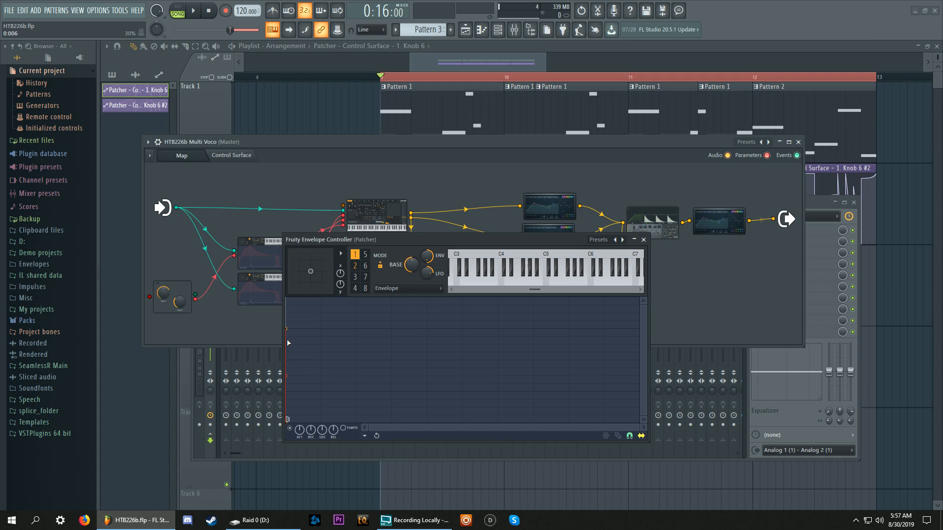
drag(287, 419, 320, 421)
drag(321, 417, 273, 437)
click(642, 241)
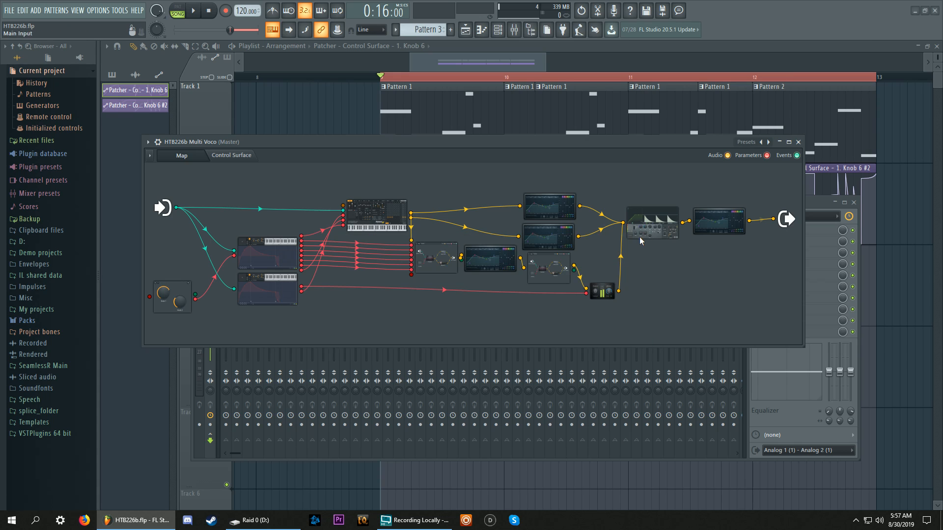
Open Fruity Balance to check its balance and volume controls, and close it
click(600, 294)
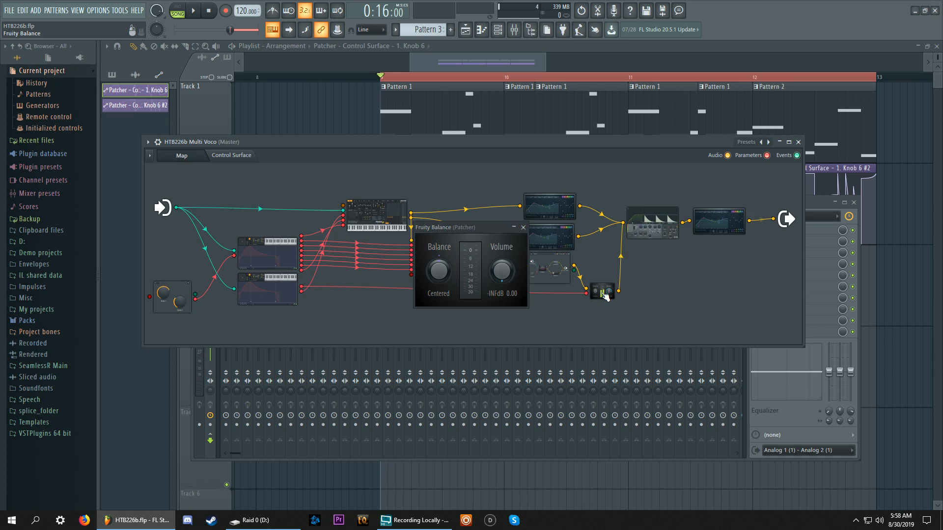
click(523, 228)
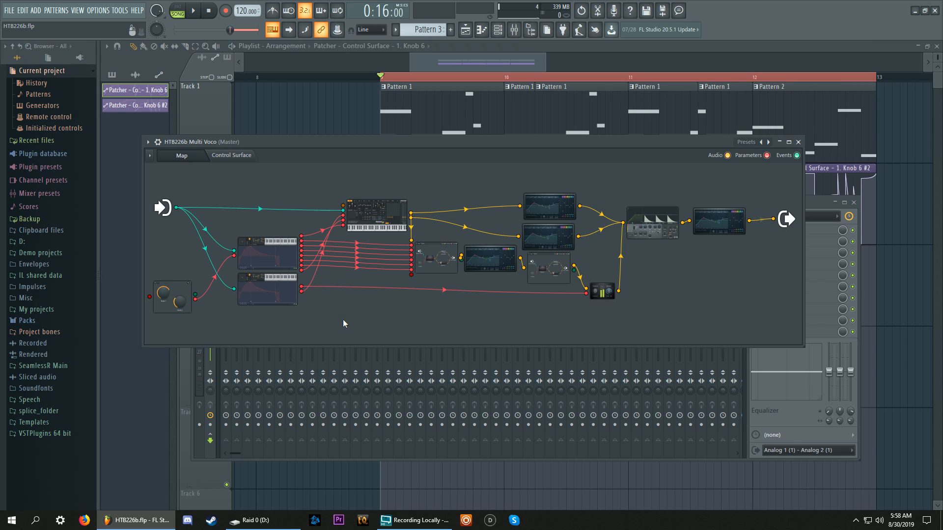
Check the Modulation X mapping of articulator 7 in the upper Envelope Controller, close it, and shift Sytrus slightly in the map
double_click(287, 255)
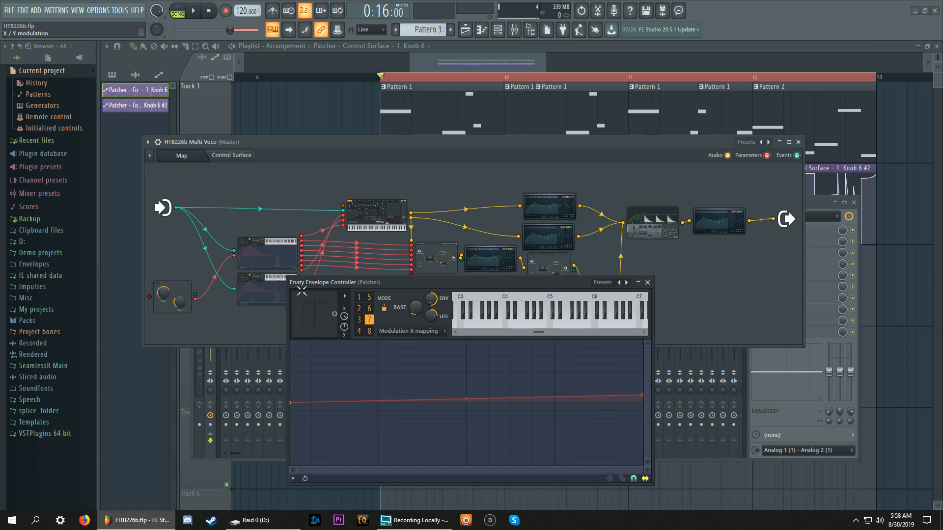
click(647, 282)
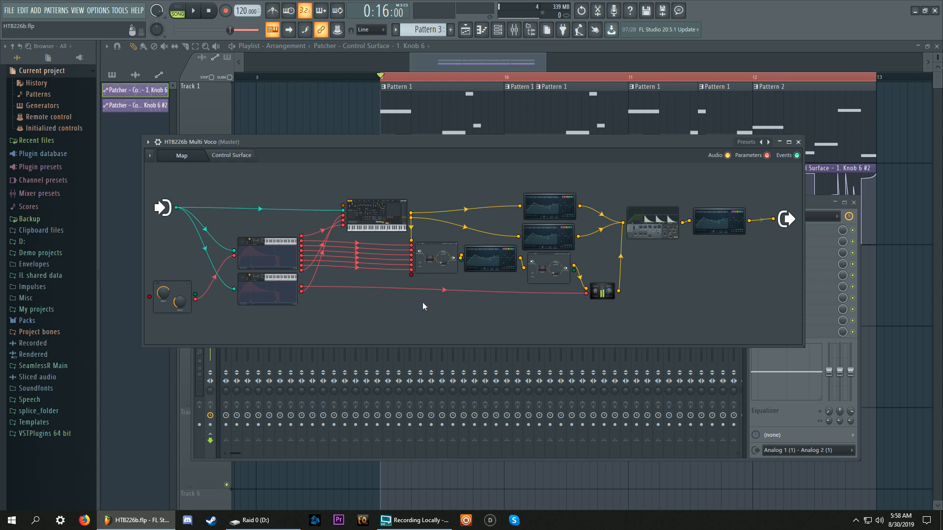
drag(379, 219, 370, 216)
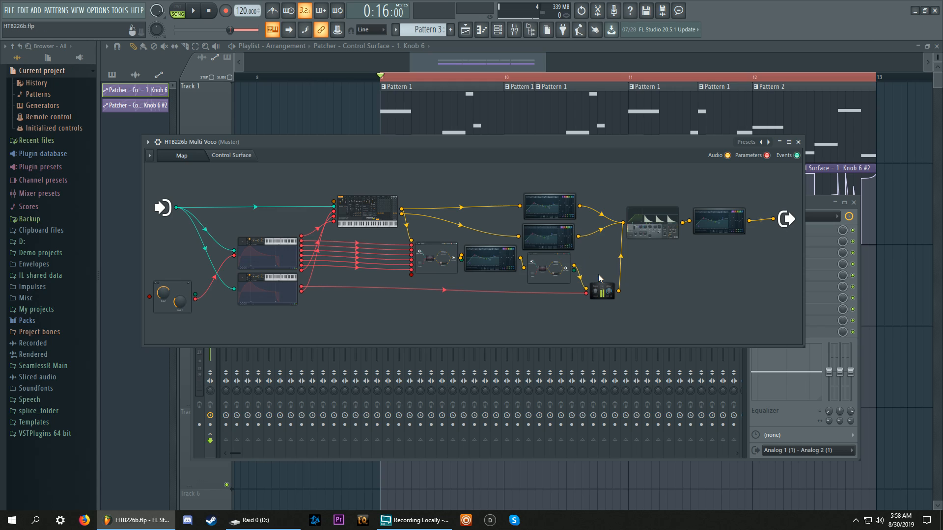
Mute the links from both EQs into Maximus and play the Fruity Balance branch on its own
click(603, 242)
click(596, 225)
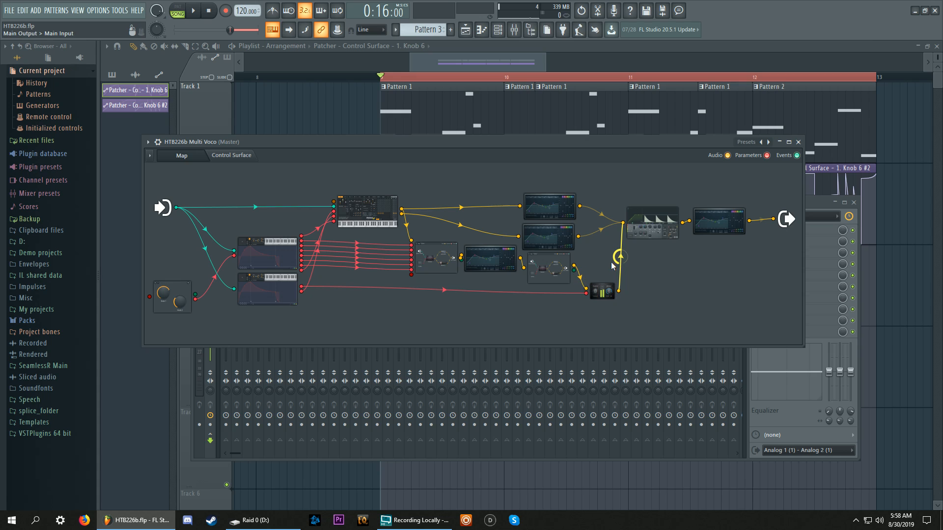
key(space)
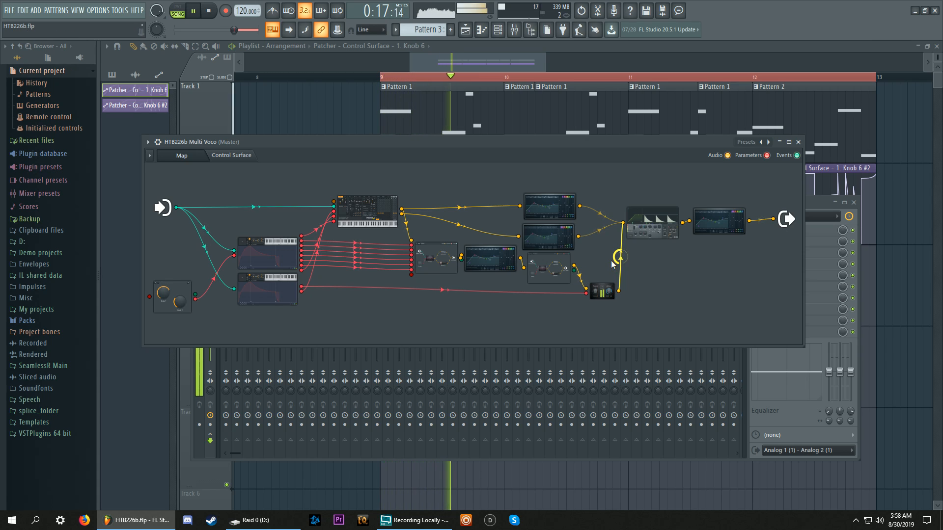
key(space)
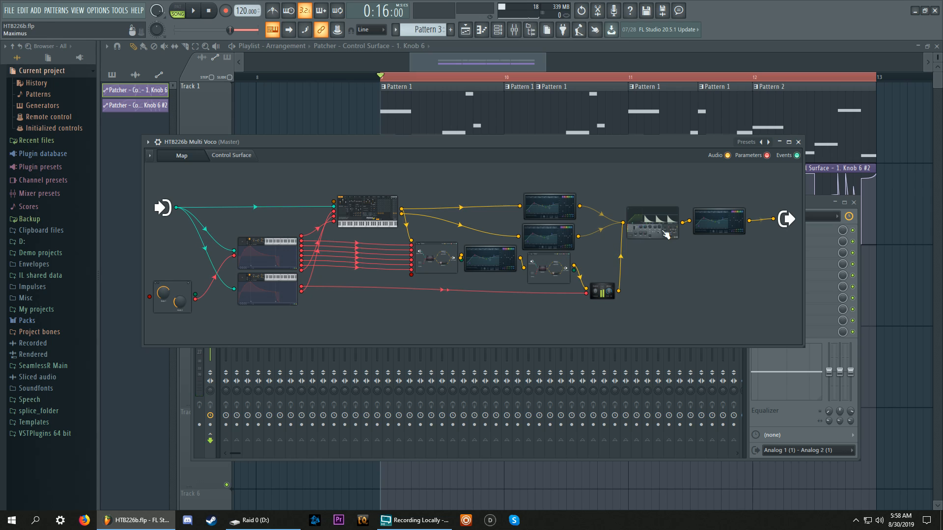
Open the final Fruity Parametric EQ 2 after Maximus to view its curve, and close it
double_click(717, 229)
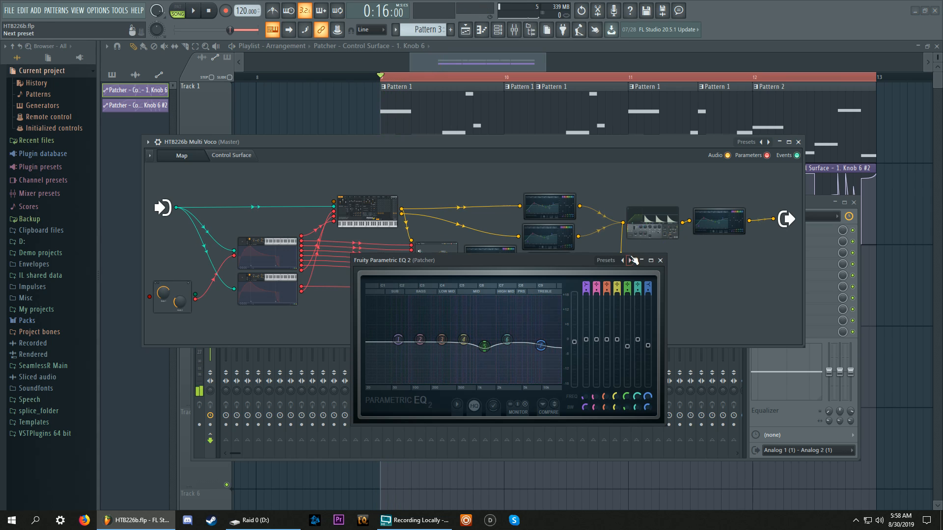
click(660, 261)
Audition the lower EQ branch, the upper EQ branch and both together by muting the other links into Maximus
key(space)
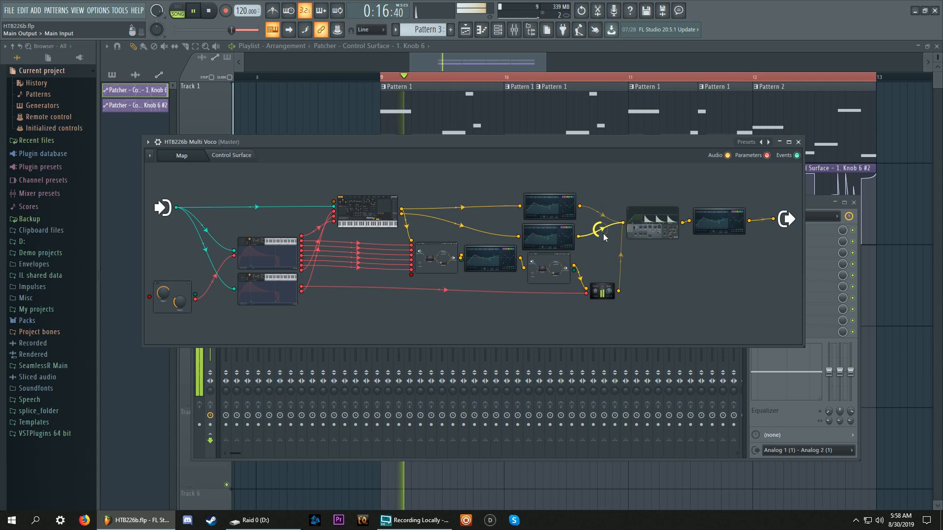
key(space)
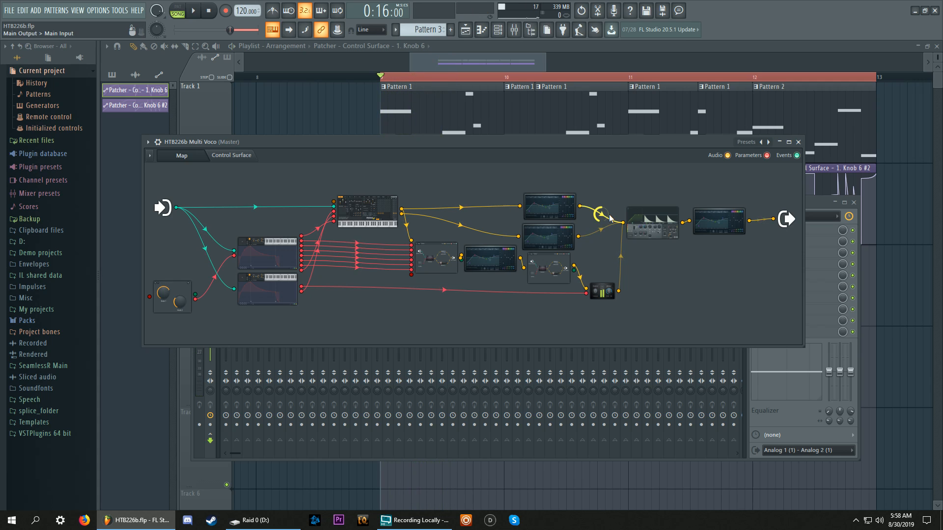
key(space)
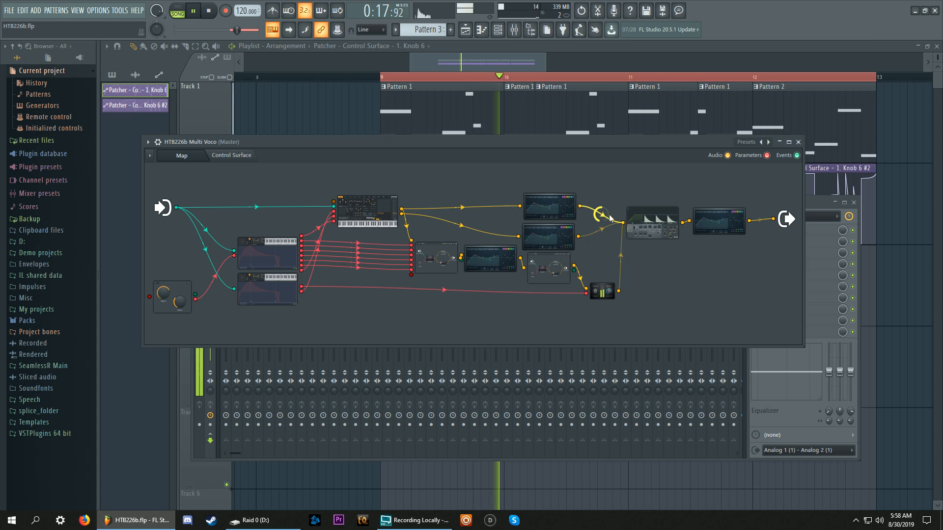
key(space)
key(space)
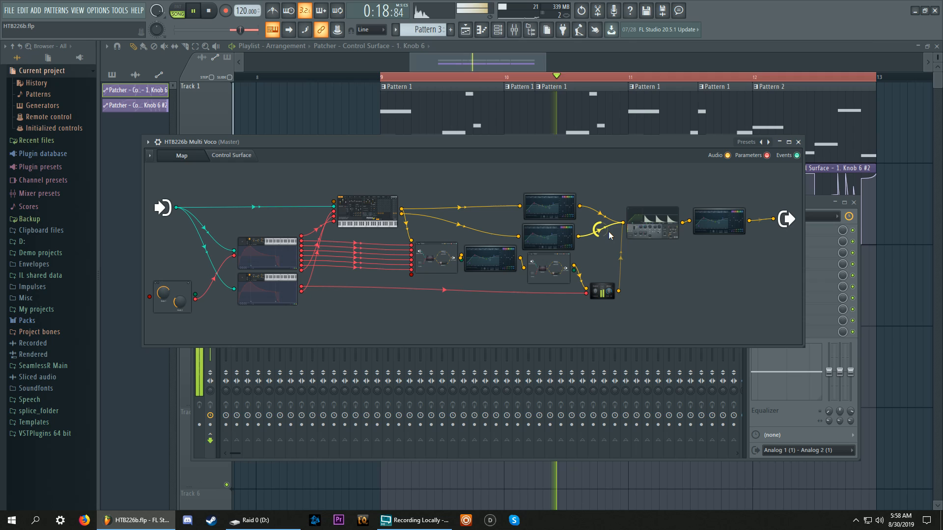
key(space)
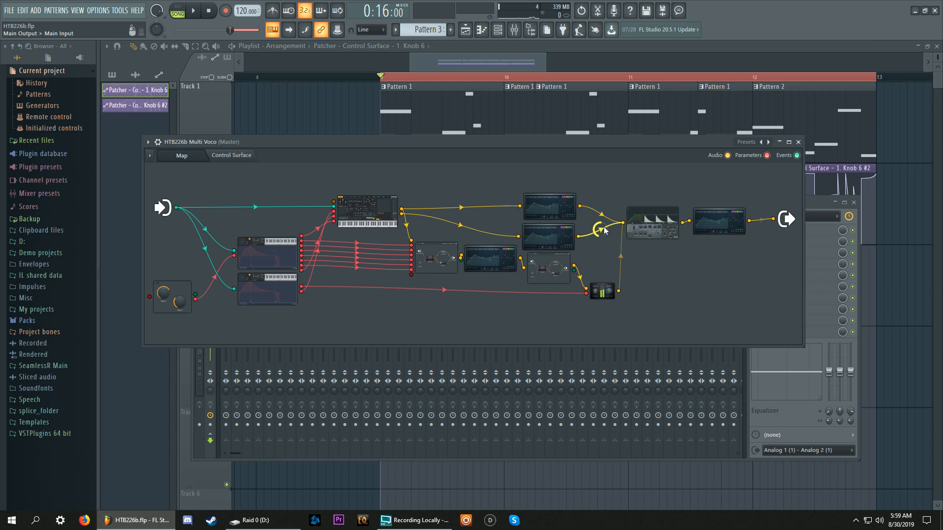
Inspect the filter curve of the lower EQ feeding Maximus and close its window
click(560, 244)
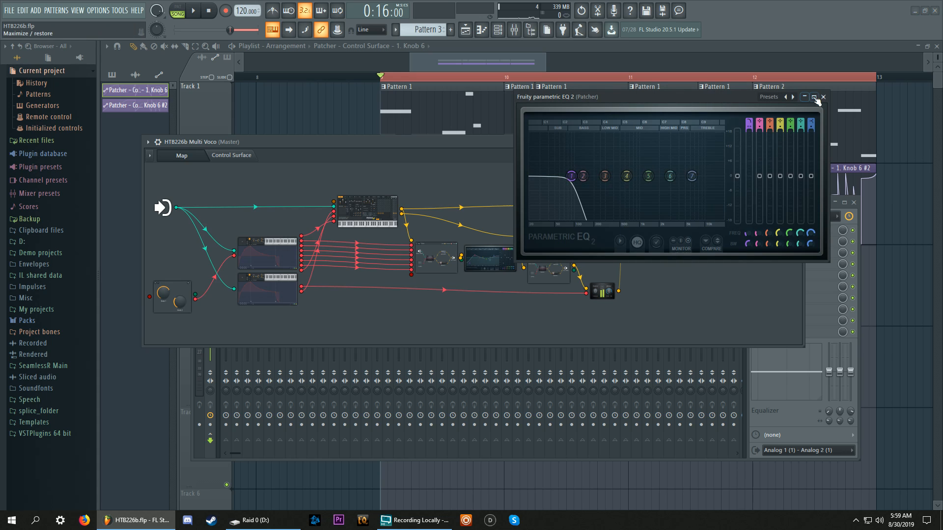
click(826, 94)
click(555, 230)
click(824, 97)
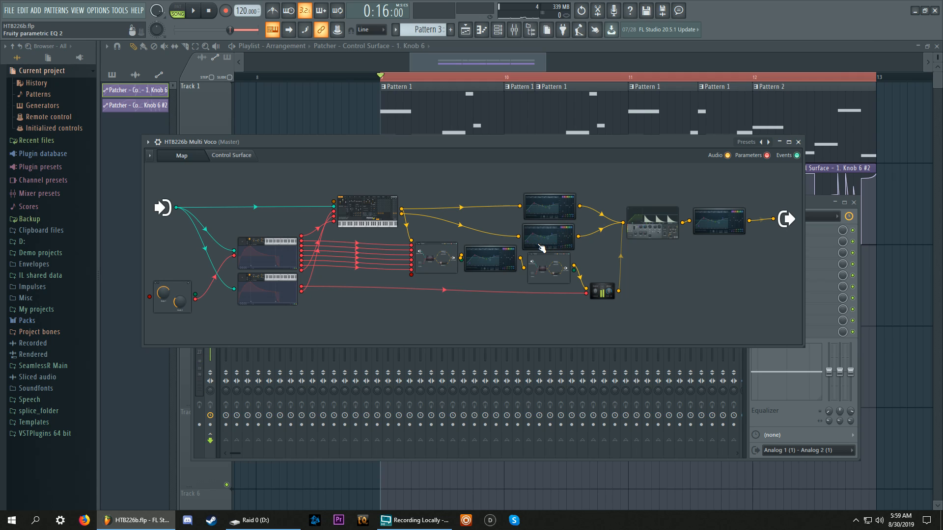
Play the two EQ branches with the Fruity Balance link into Maximus muted, and unmute that link
key(space)
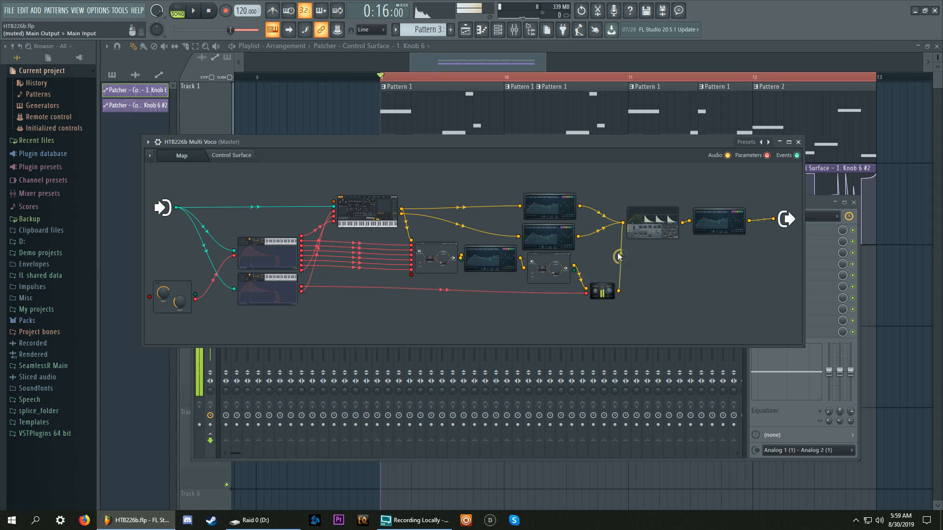
key(space)
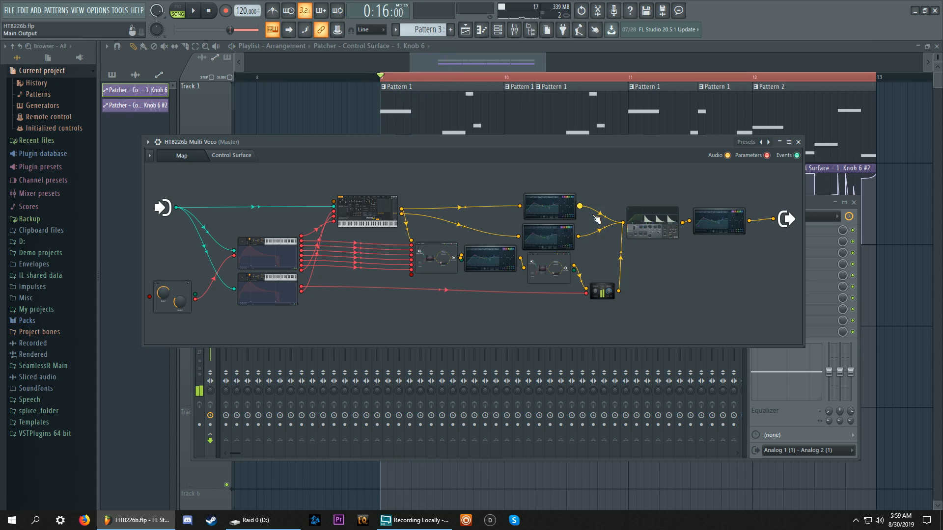
Move the phase split dist patch down in the map and link the EQ before it directly to Fruity Balance
drag(558, 276, 557, 319)
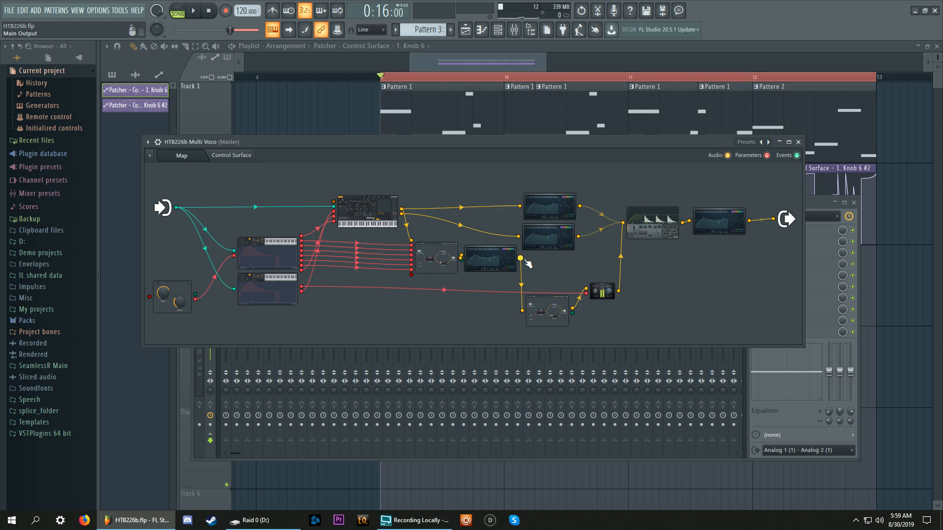
drag(520, 258, 586, 289)
drag(551, 312, 532, 319)
Compare the direct EQ signal with the phase split dist signal by muting each link into Fruity Balance in turn during playback
key(space)
key(space)
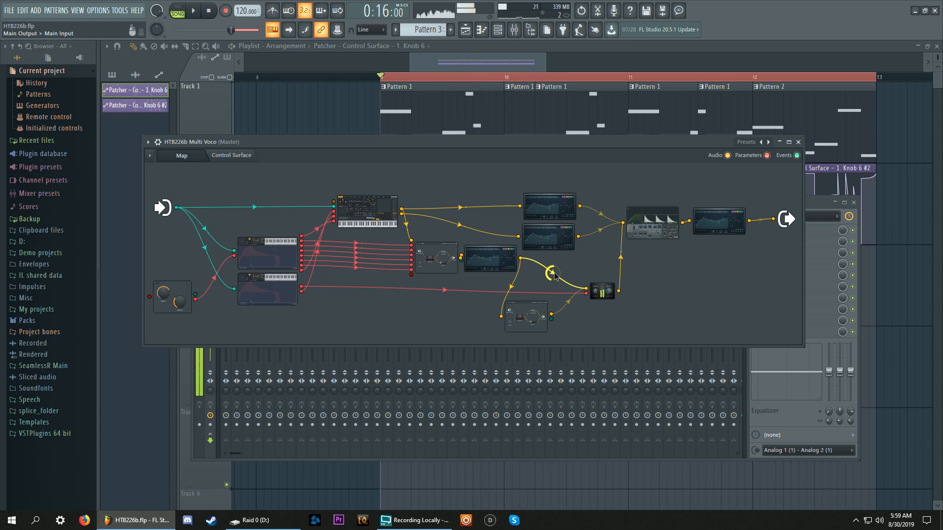
scroll(553, 273, down, 5)
key(space)
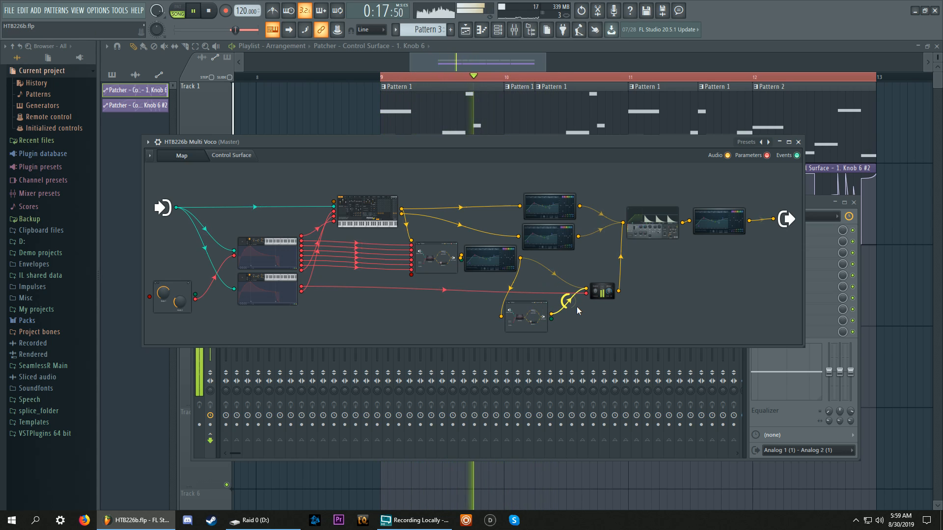
key(space)
key(space)
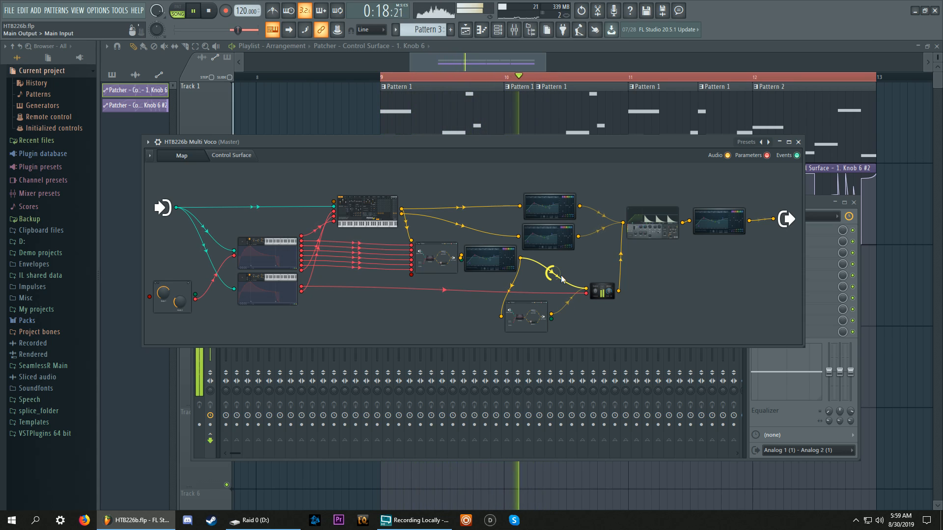
key(space)
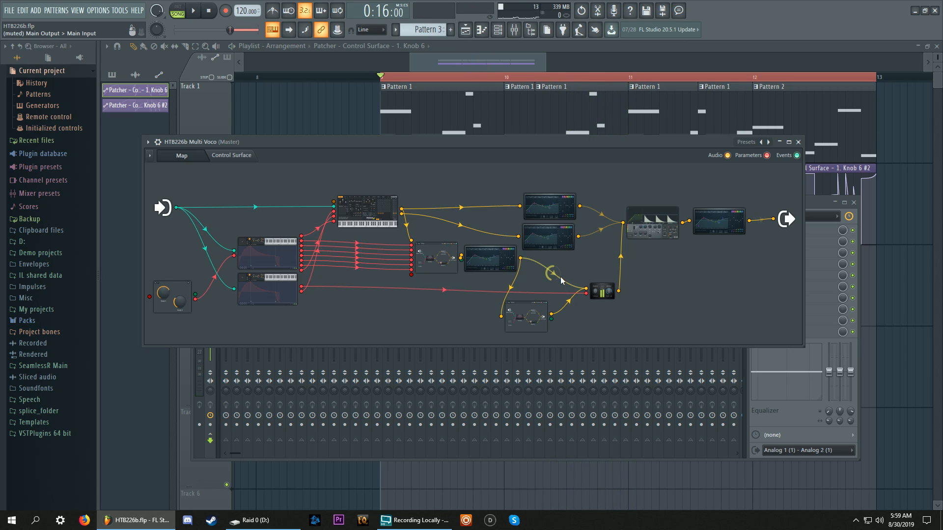
key(space)
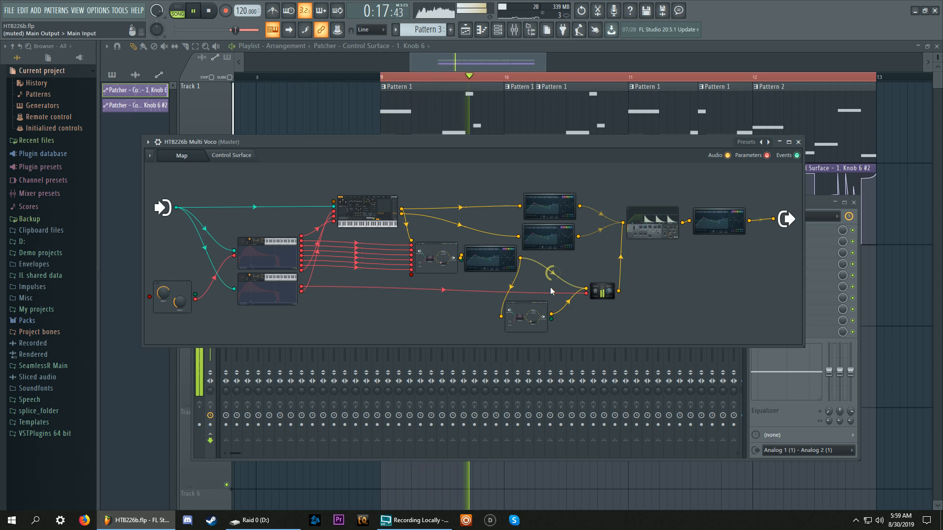
key(space)
Open the phase split dist patch, inspect its Fruity WaveShaper curve, and move the nested window before closing it
double_click(527, 317)
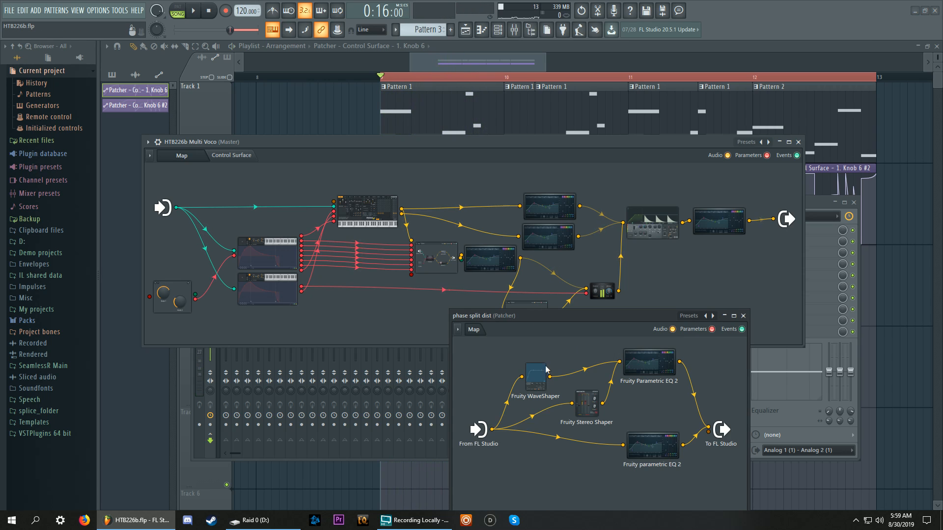
click(535, 377)
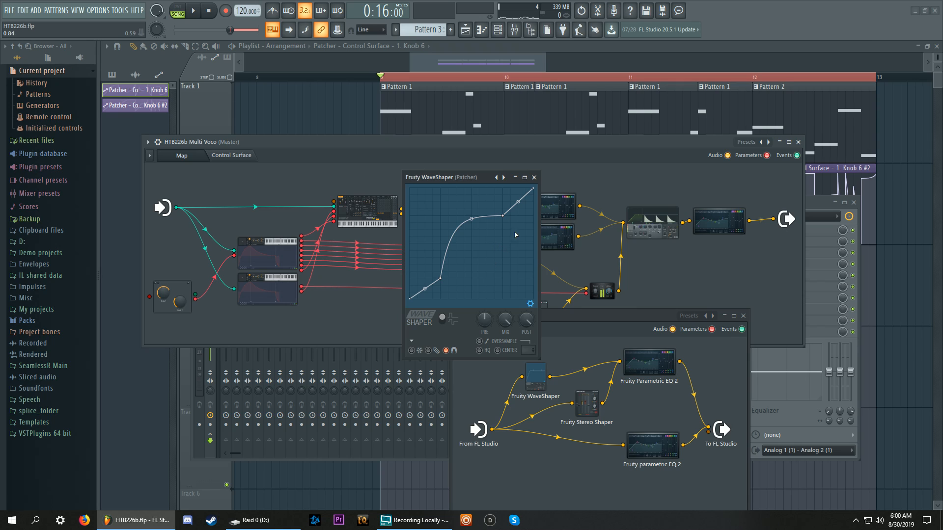
click(533, 177)
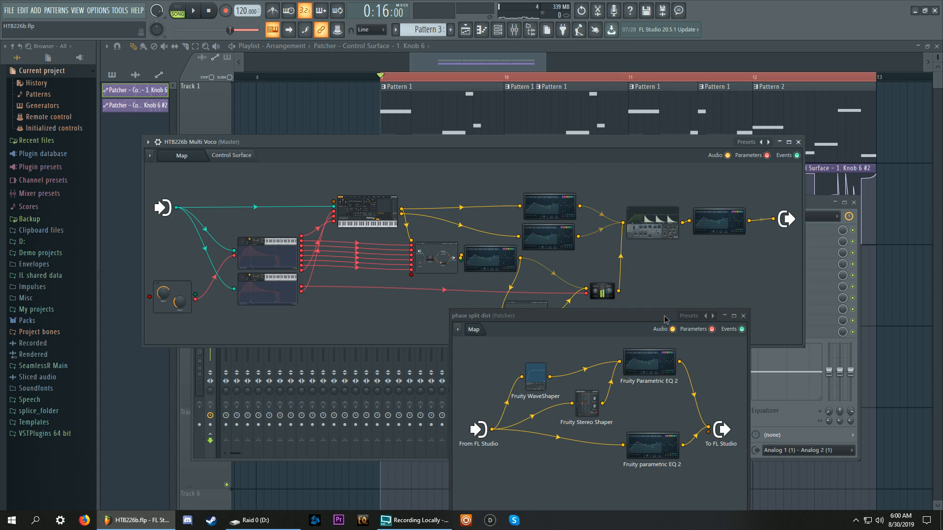
drag(665, 319, 500, 262)
click(578, 260)
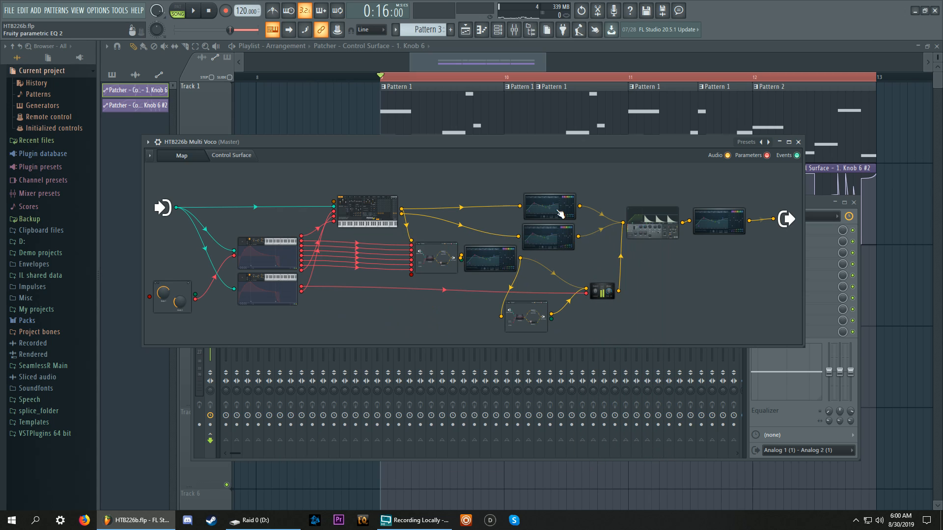
Play the direct EQ link into Fruity Balance with the phase split dist link muted
key(space)
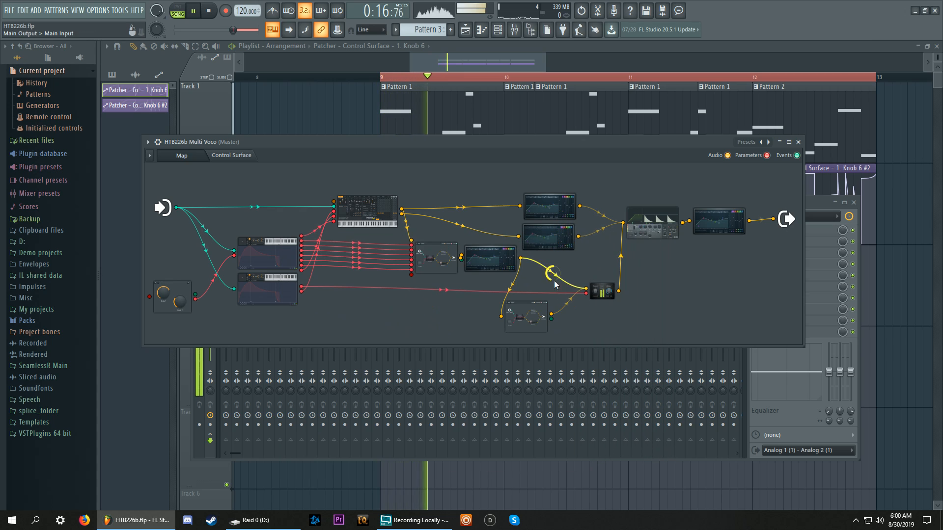
key(space)
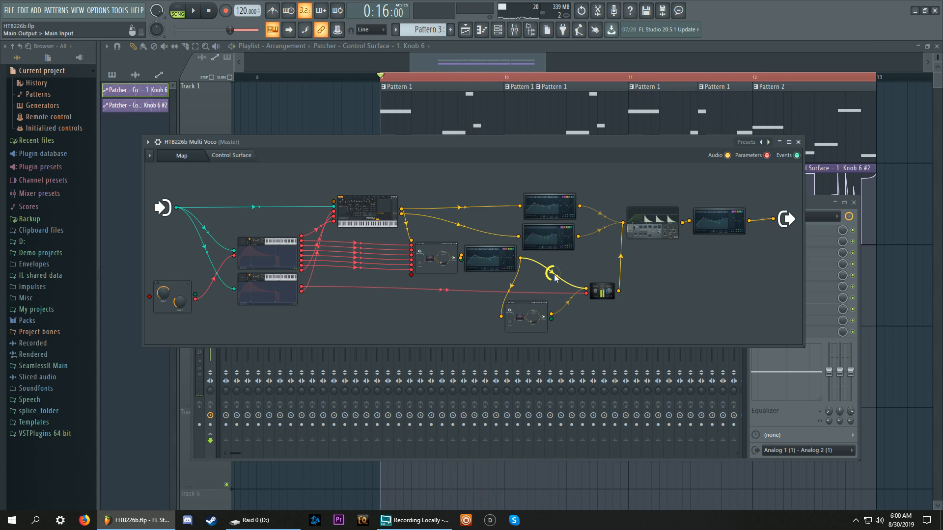
Reopen phase split dist, inspect the Fruity Parametric EQ 2 after the WaveShaper, and close both windows
click(525, 316)
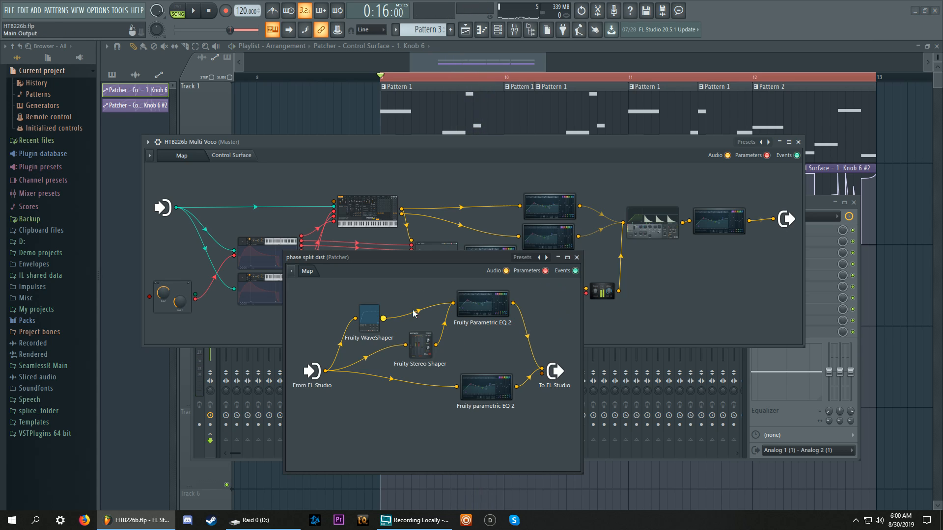
click(479, 310)
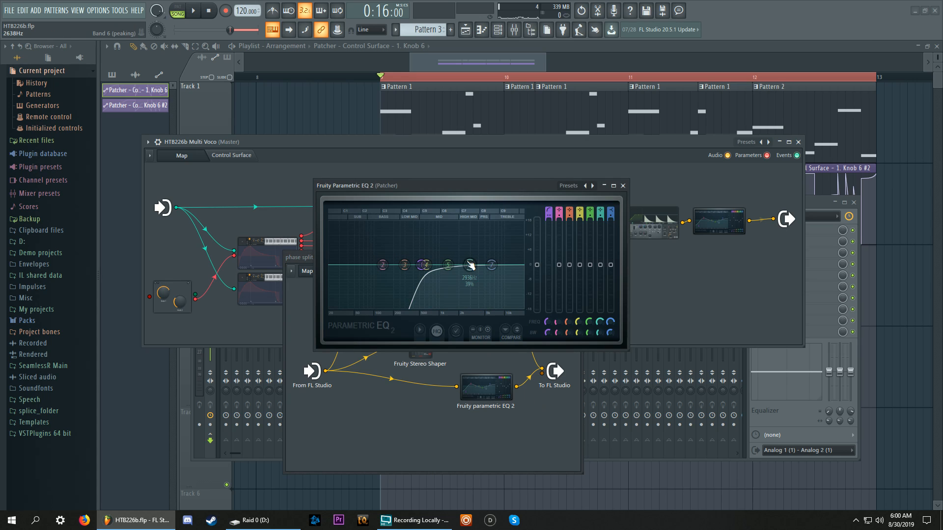
click(623, 186)
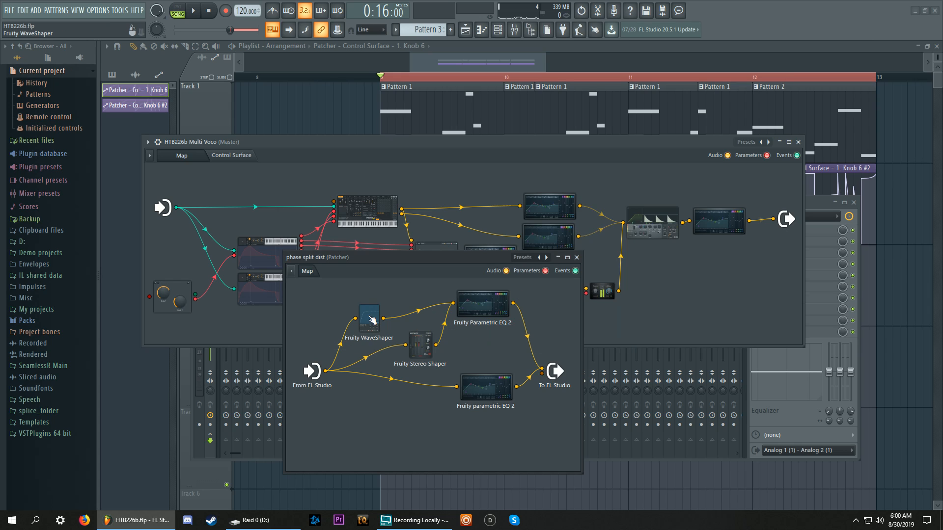
click(577, 257)
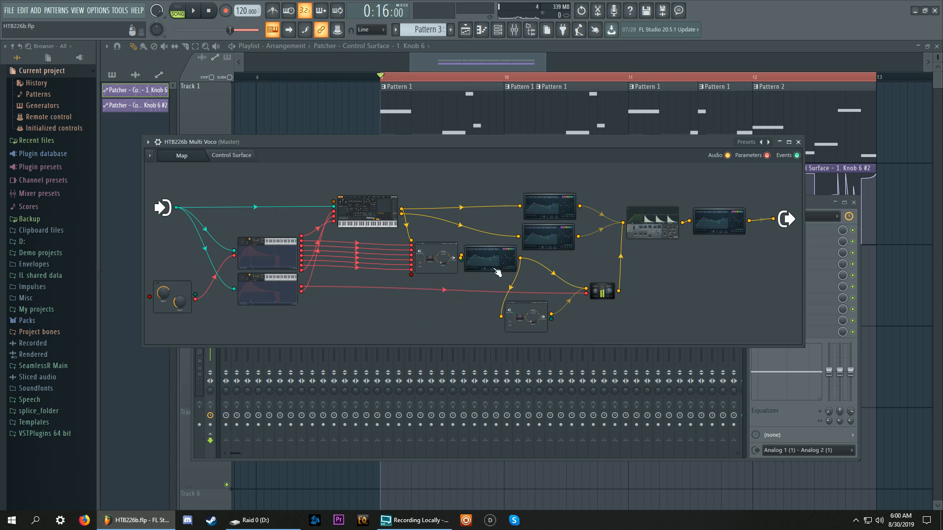
Play the phase split dist signal with the direct link muted, and place the EQ feeding it beside the patch
key(space)
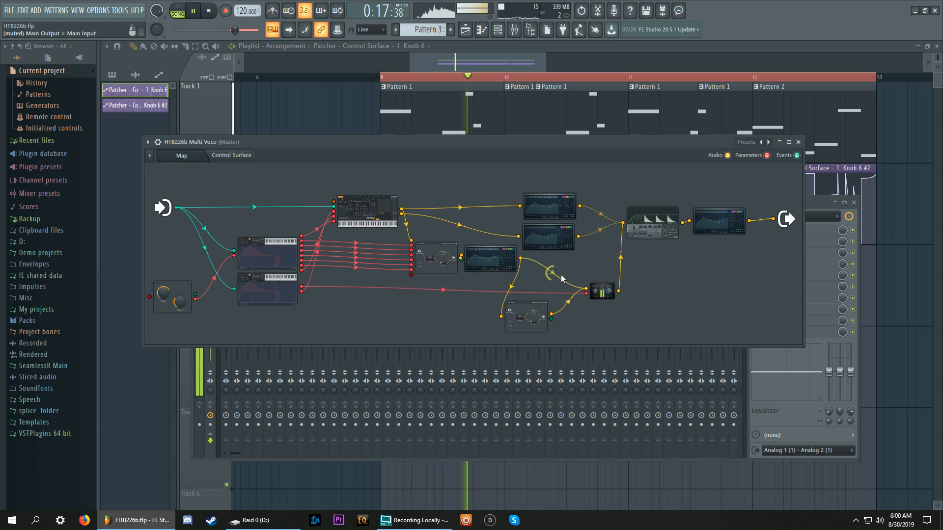
drag(491, 259, 443, 317)
key(space)
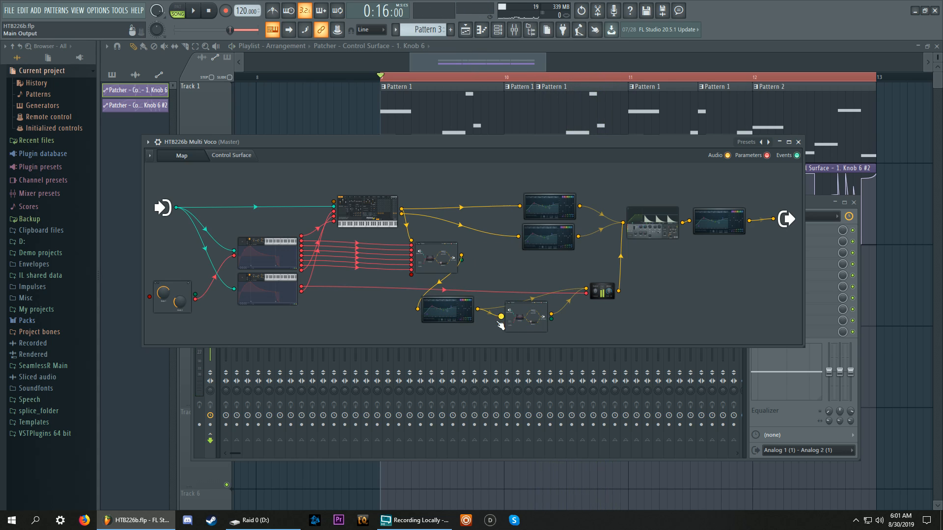
Unlink phase split dist from Fruity Balance, wire the nested Patcher directly into Fruity Balance, and play the result
drag(517, 322, 492, 329)
drag(585, 269, 520, 262)
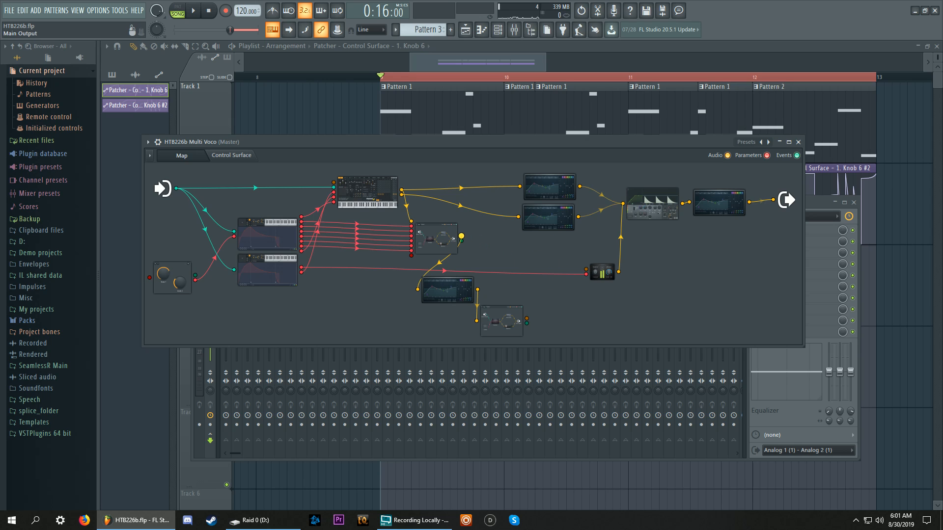
drag(461, 236, 586, 269)
key(space)
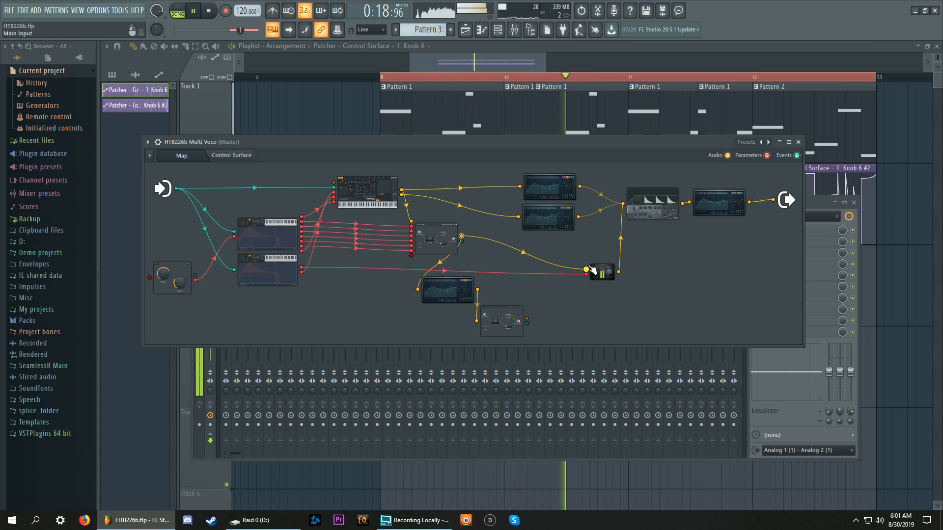
key(space)
Unlink Fruity Balance's input, move Maximus and the final EQ clear, and play the nested Patcher wired directly to the audio output
drag(585, 269, 589, 249)
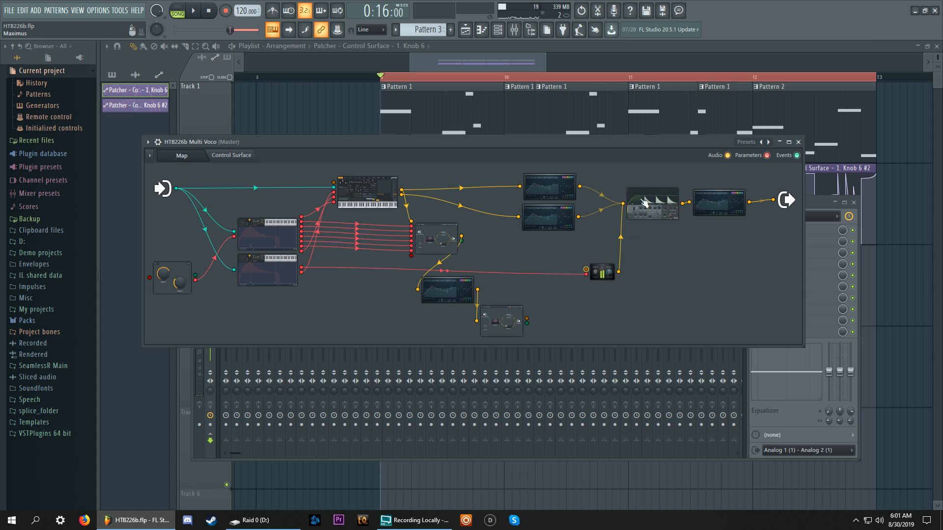
drag(644, 199, 640, 236)
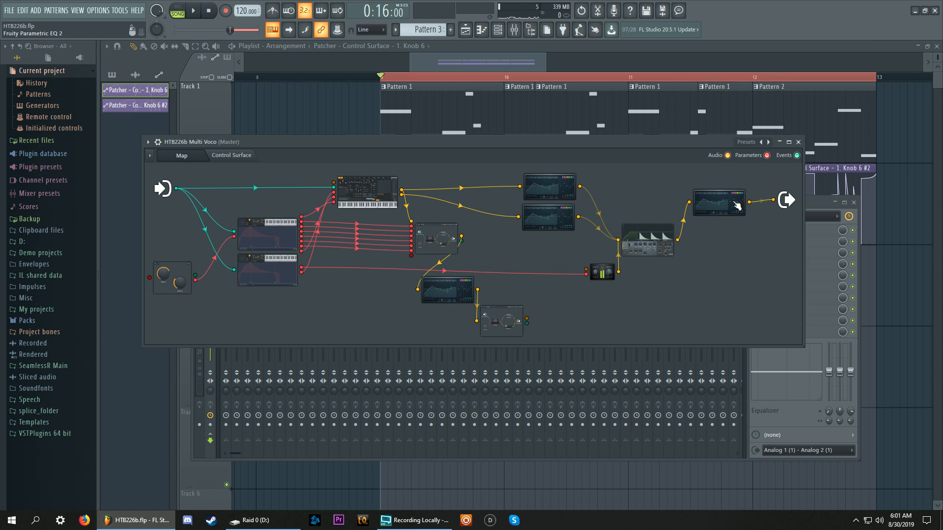
drag(732, 204, 738, 237)
drag(773, 200, 756, 203)
drag(461, 236, 772, 200)
key(space)
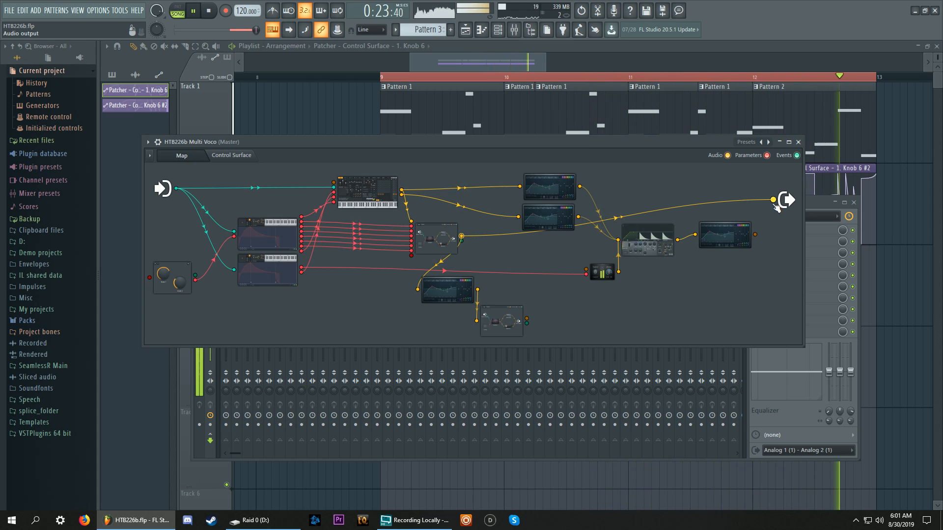
key(space)
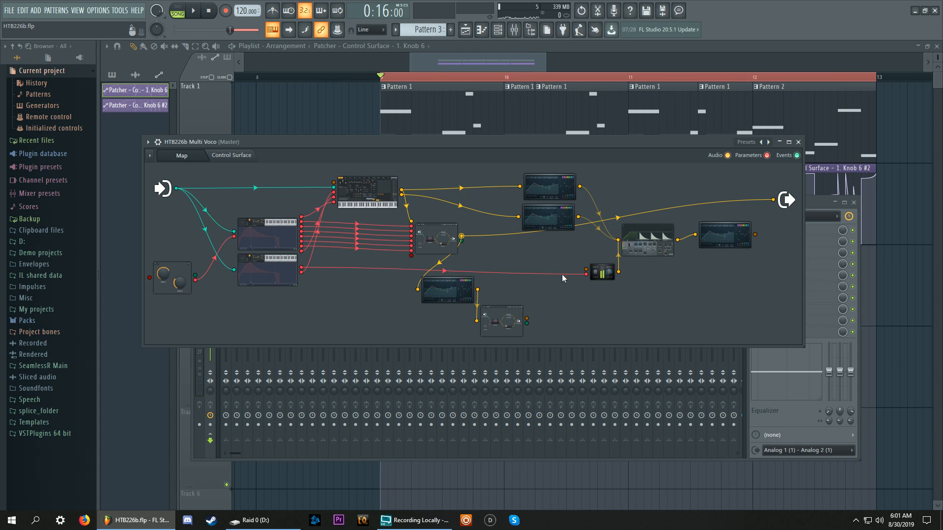
Unlink the nested Patcher from the output, open it, and show the band distribution curve of its lowest Vocodex
drag(773, 199, 723, 190)
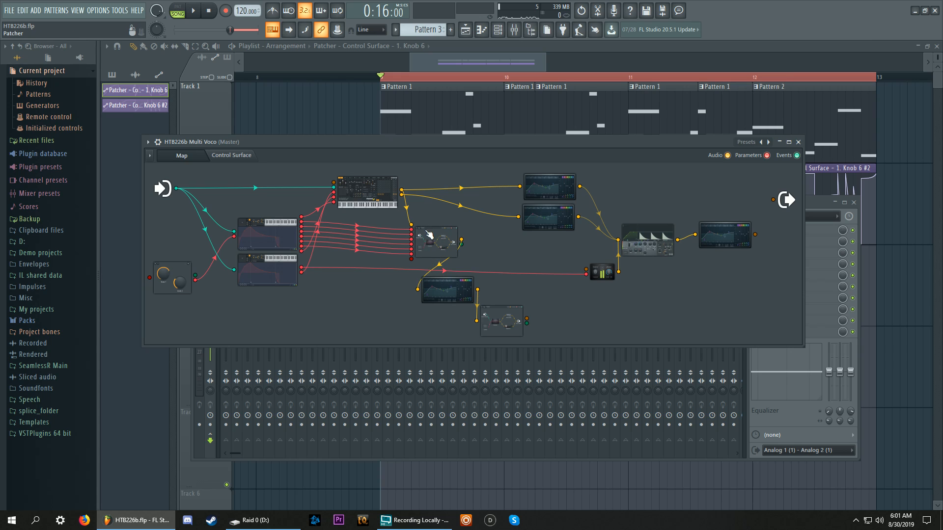
click(436, 242)
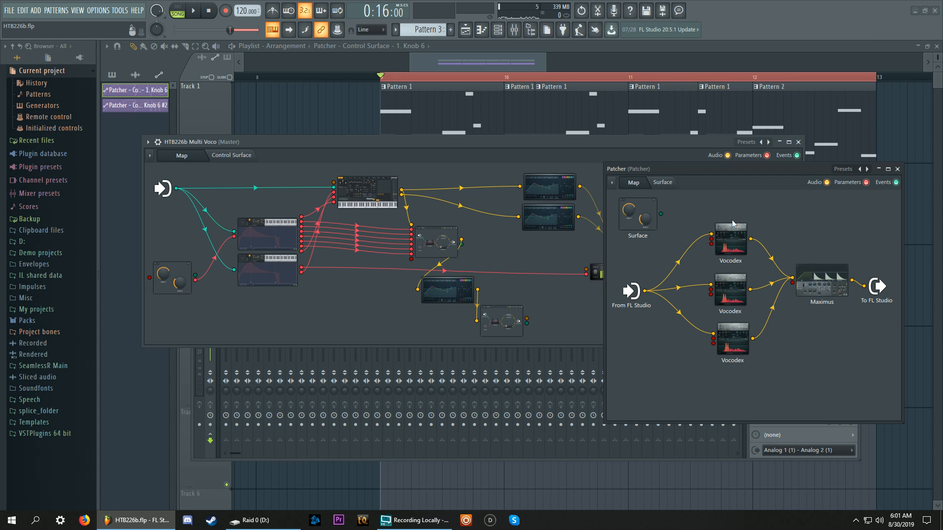
click(728, 338)
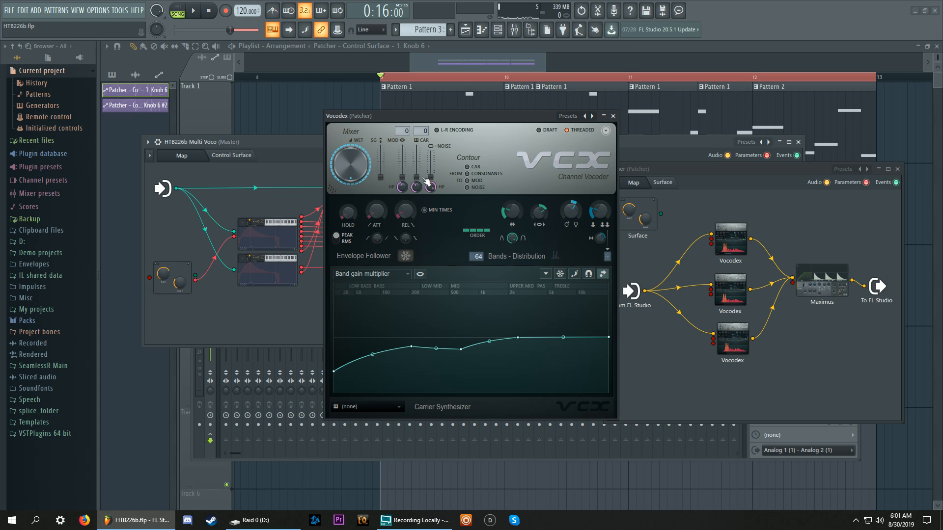
click(371, 274)
click(386, 386)
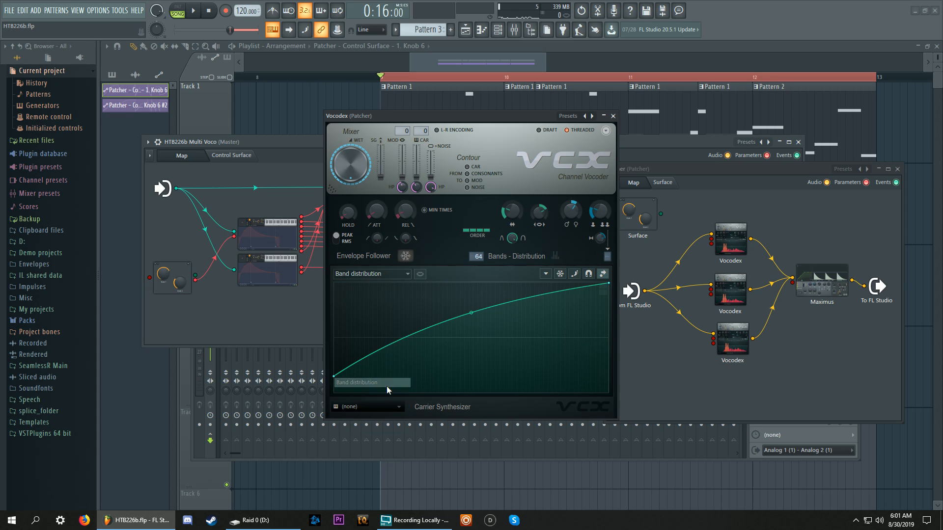
Show the middle Vocodex's band distribution curve and compare it with that of the lowest Vocodex
click(730, 289)
click(372, 273)
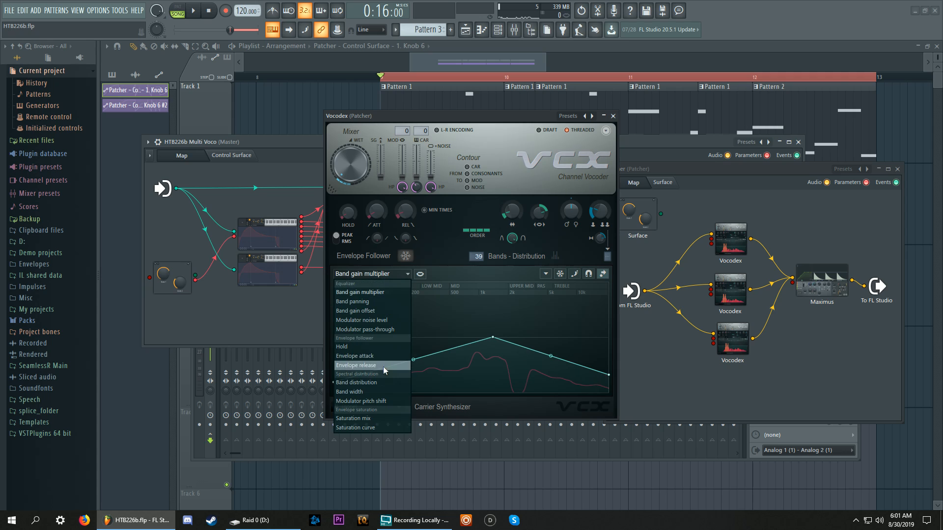
click(383, 383)
click(731, 338)
click(372, 274)
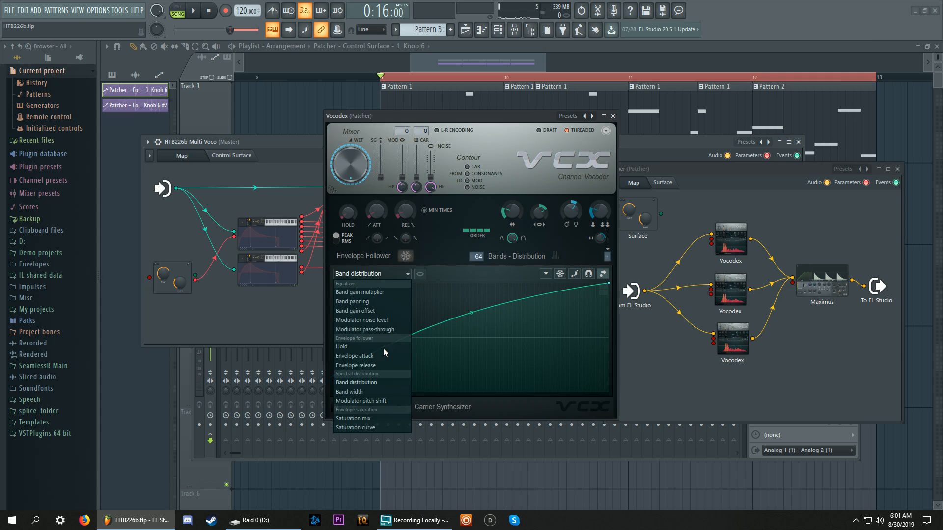
click(378, 381)
click(384, 274)
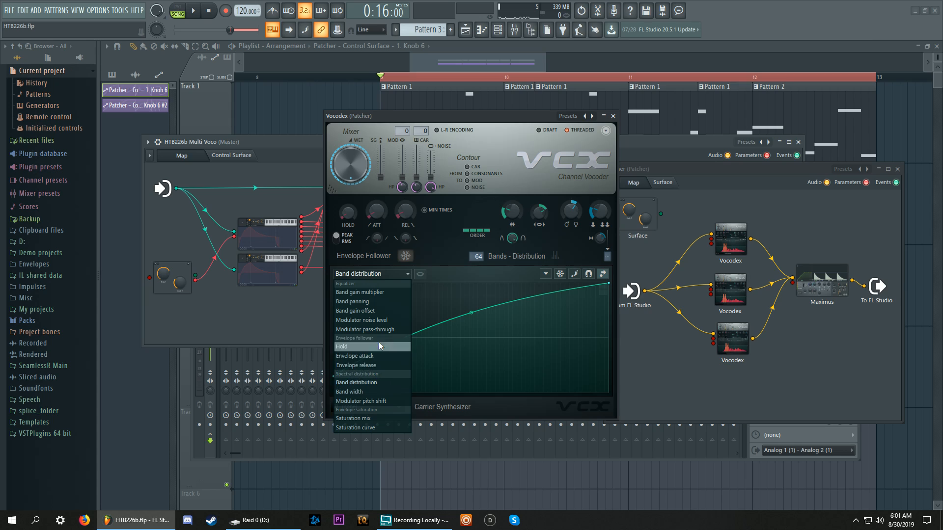
Compare the band counts and curves of the top, lowest and middle Vocodex instances, and close the Vocodex window
click(730, 246)
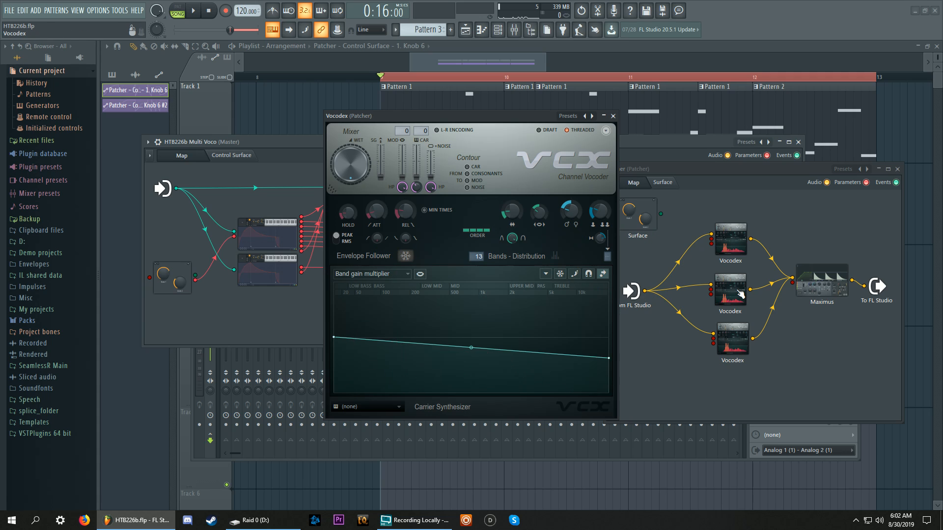
click(739, 334)
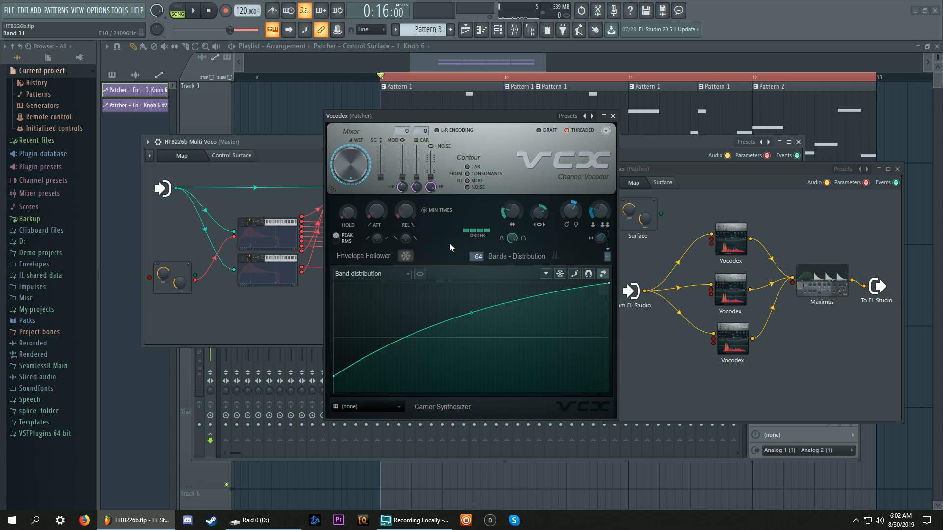
click(377, 274)
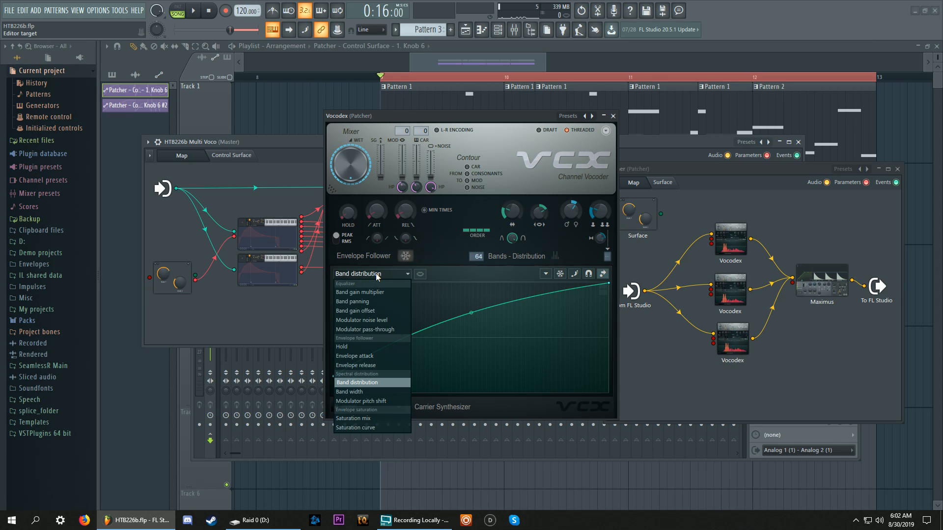
click(429, 254)
click(740, 288)
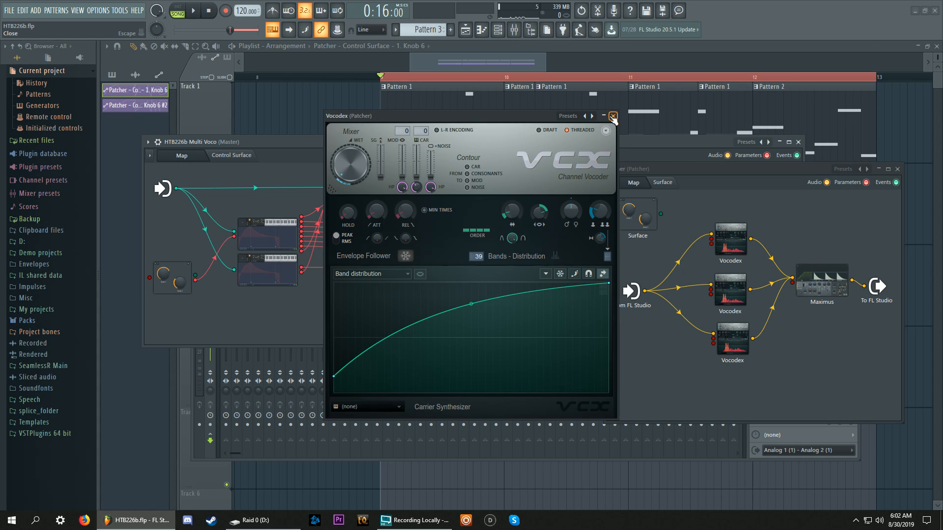
click(612, 116)
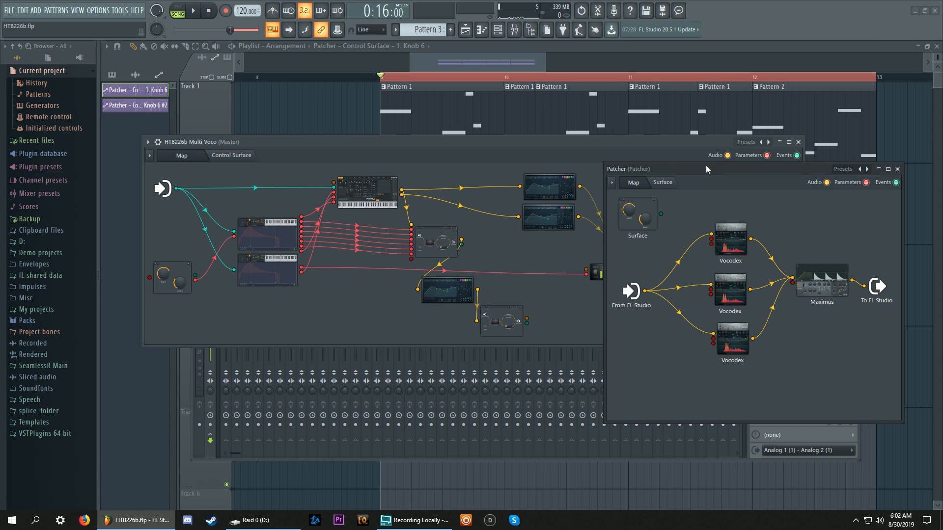
Reposition and close the nested Patcher window, and place the Patcher module beside the EQ it feeds
drag(706, 170, 652, 157)
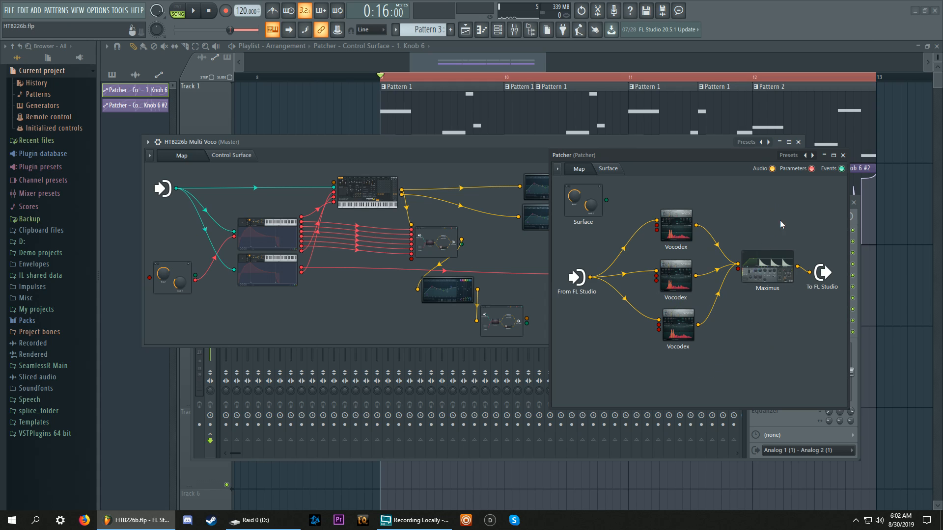
click(842, 155)
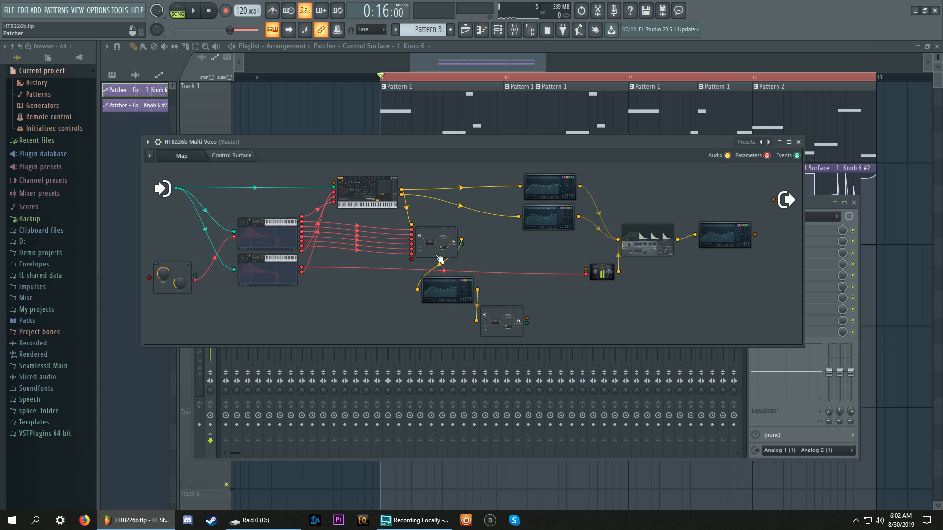
drag(439, 259, 389, 294)
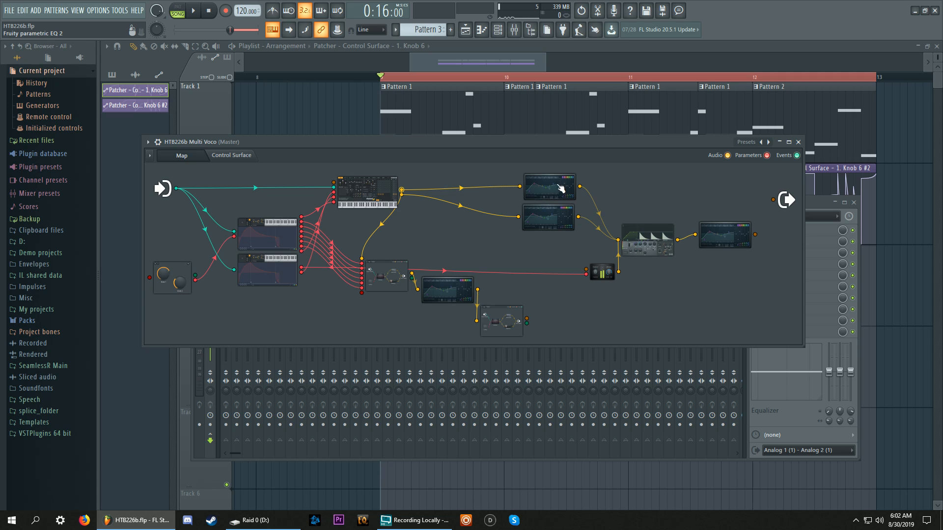
Move the two Fruity Parametric EQ 2 modules fed by Sytrus beside Maximus, and link Sytrus directly to the audio output
drag(559, 185, 533, 187)
double_click(569, 182)
click(776, 202)
drag(550, 220, 528, 240)
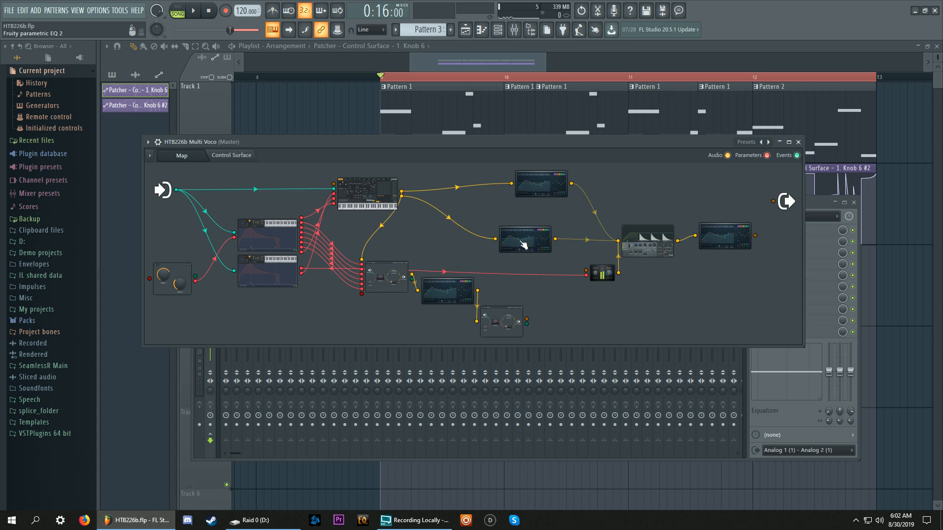
drag(553, 182, 482, 197)
drag(401, 190, 773, 200)
drag(491, 206, 491, 246)
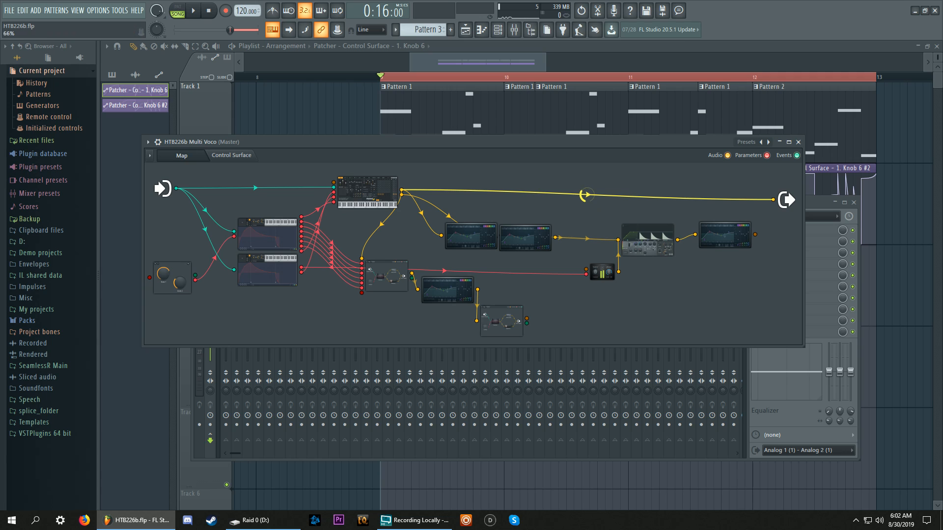
Play the unprocessed Sytrus signal while opening the Sytrus window and moving it over the map, and stop playback
key(space)
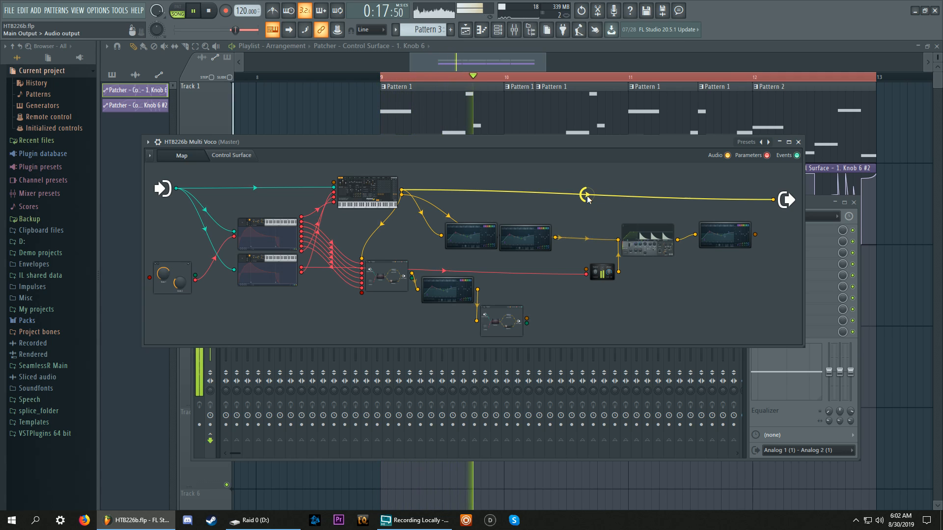
click(367, 185)
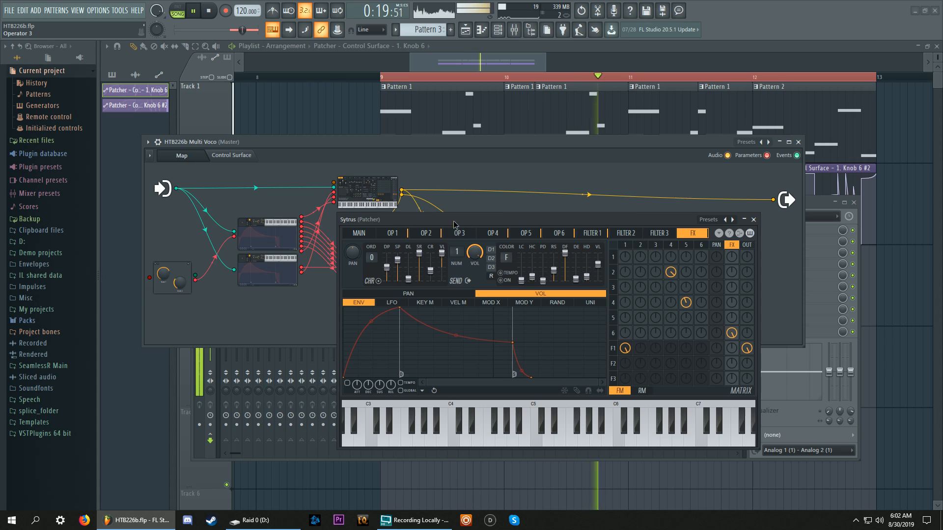
drag(454, 224, 399, 203)
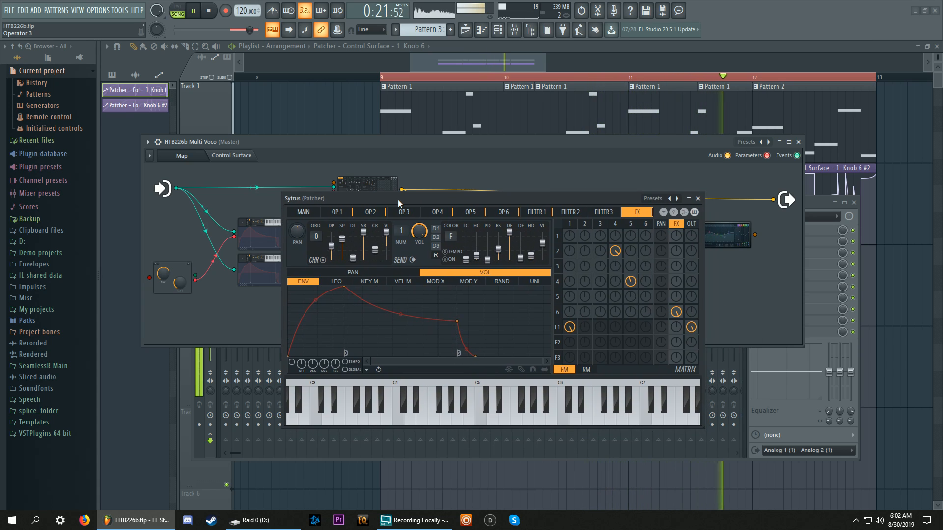
key(space)
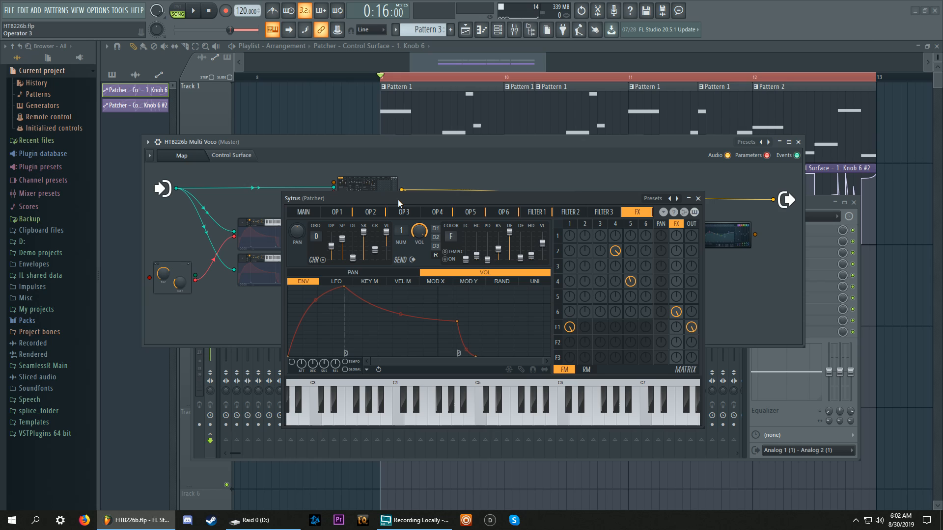
Set Sytrus's unison order to 5 in the main settings and play the sound
click(575, 223)
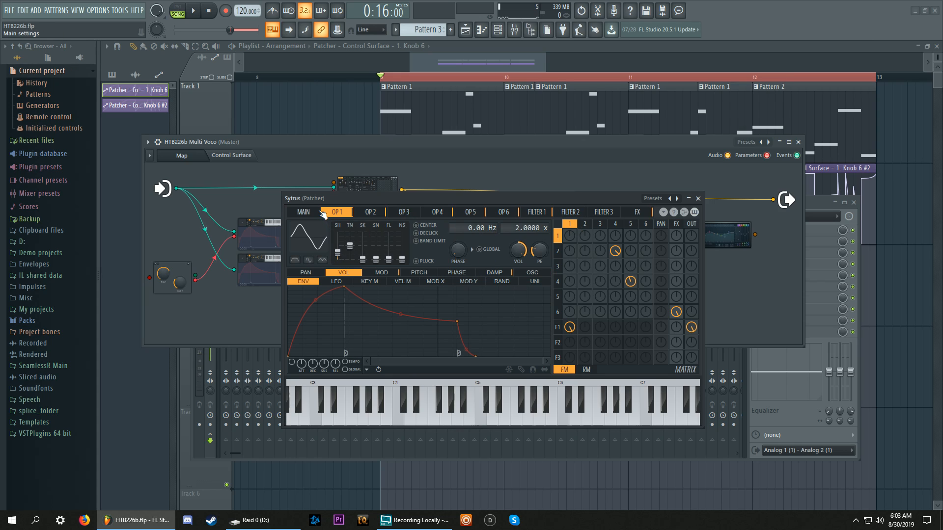
click(303, 211)
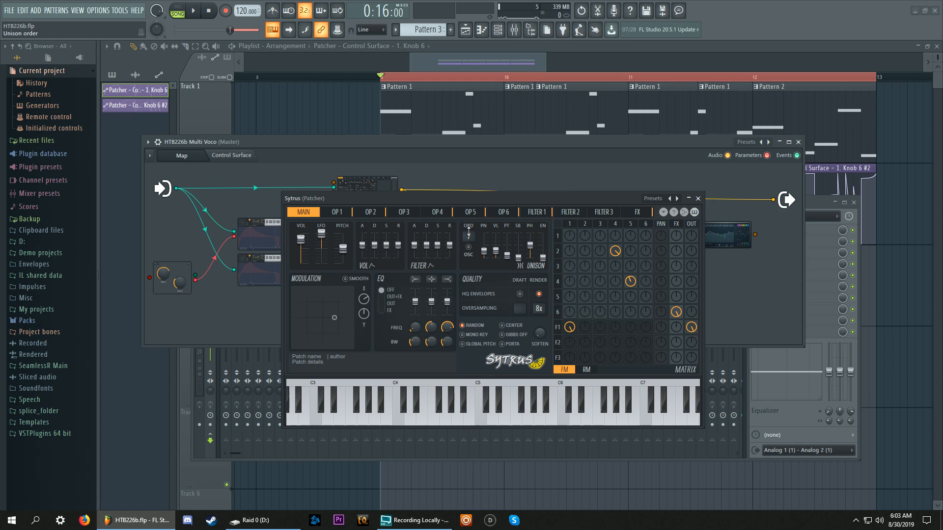
drag(467, 234, 456, 248)
key(space)
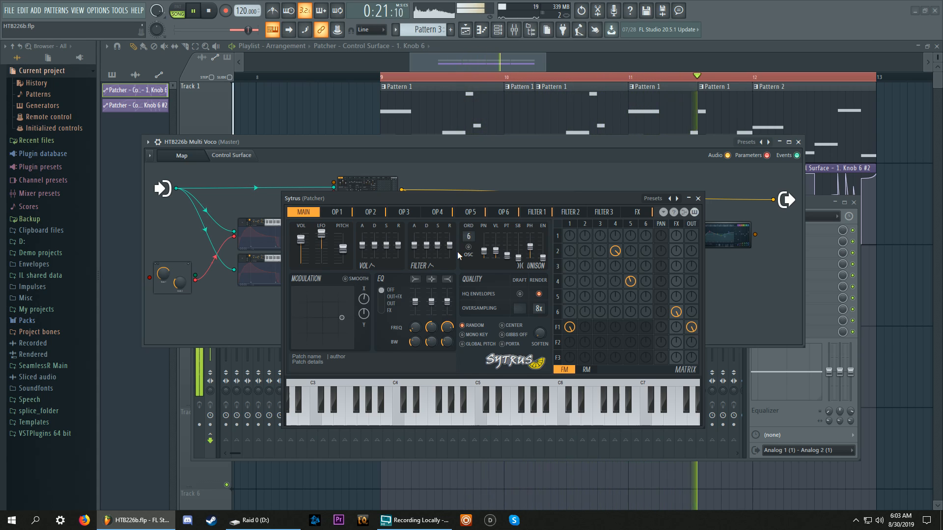
key(space)
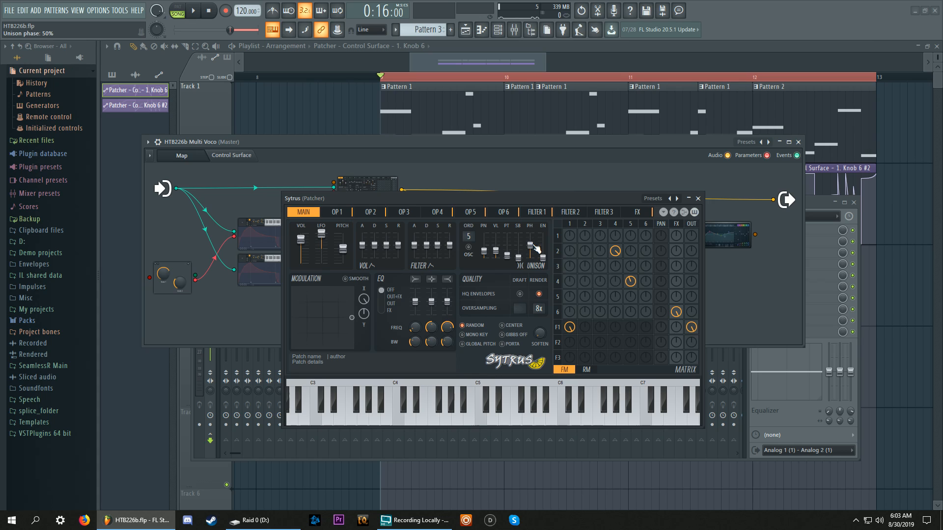
Examine the waveform and pitch settings of Sytrus operators 1 to 5, along with the unison settings
click(584, 224)
click(600, 224)
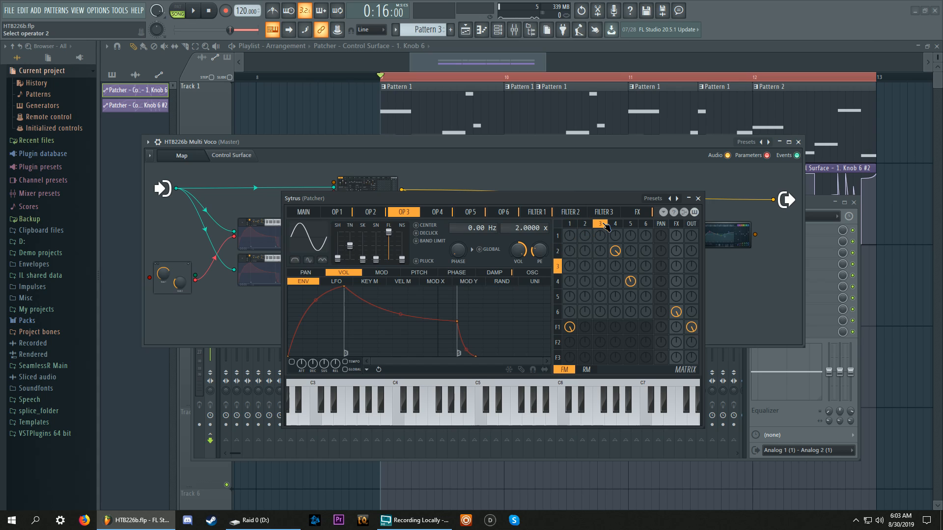
click(615, 225)
click(631, 224)
click(600, 224)
click(571, 224)
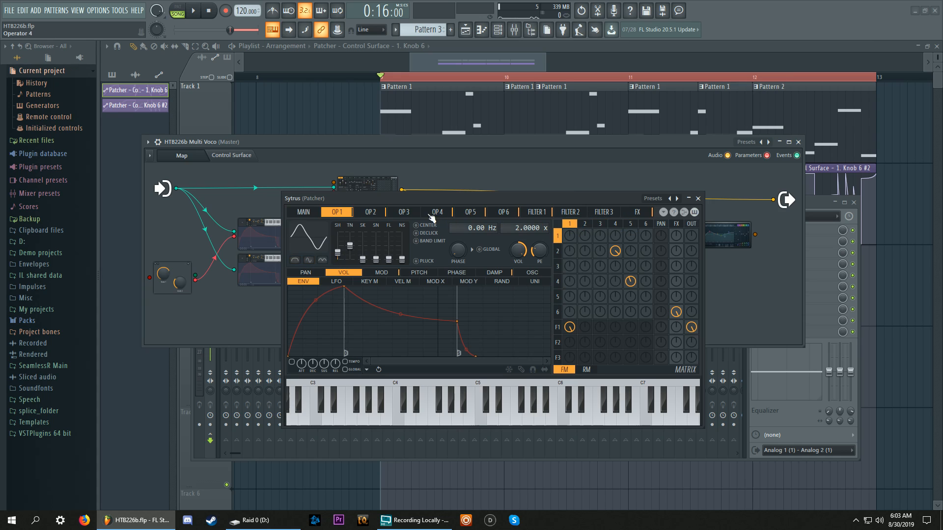
click(303, 212)
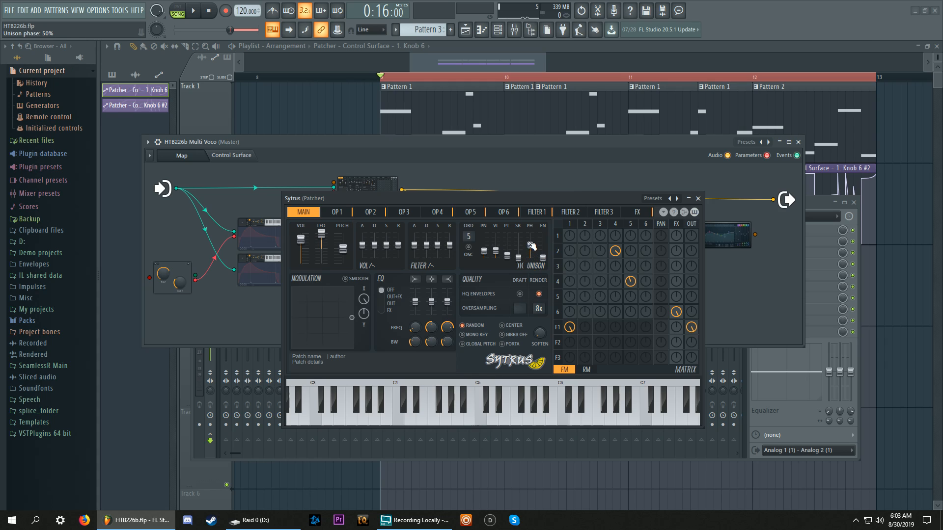
click(570, 224)
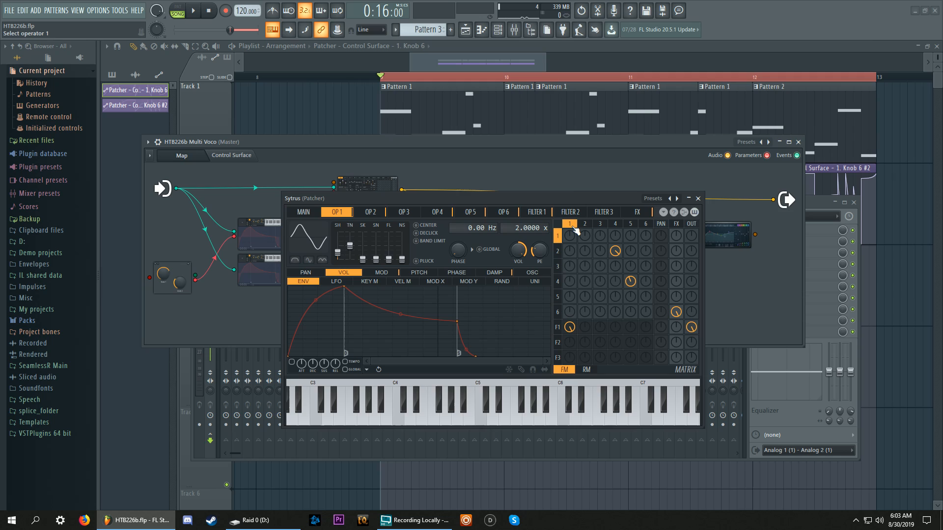
Examine Sytrus's ring modulation matrix, main settings, operators 1 and 2, and the waveshaper curve of Filter 1
click(590, 371)
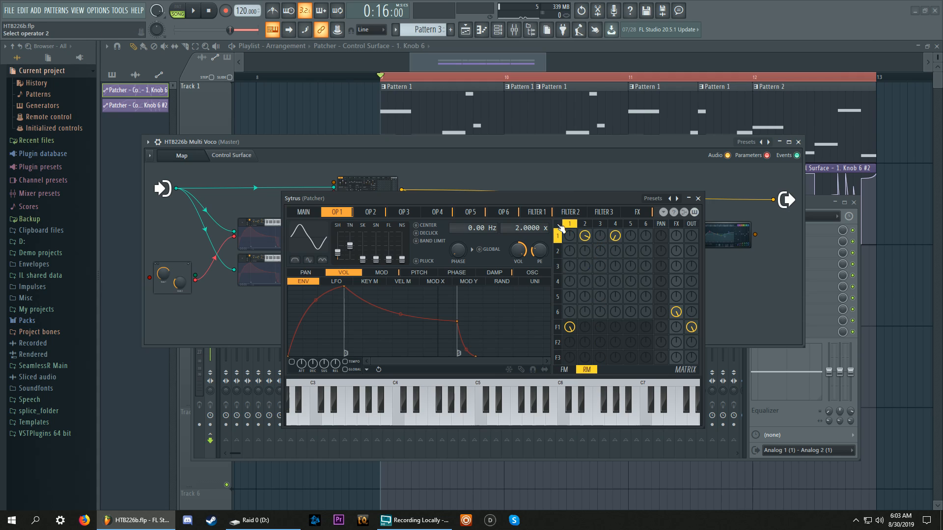
click(309, 214)
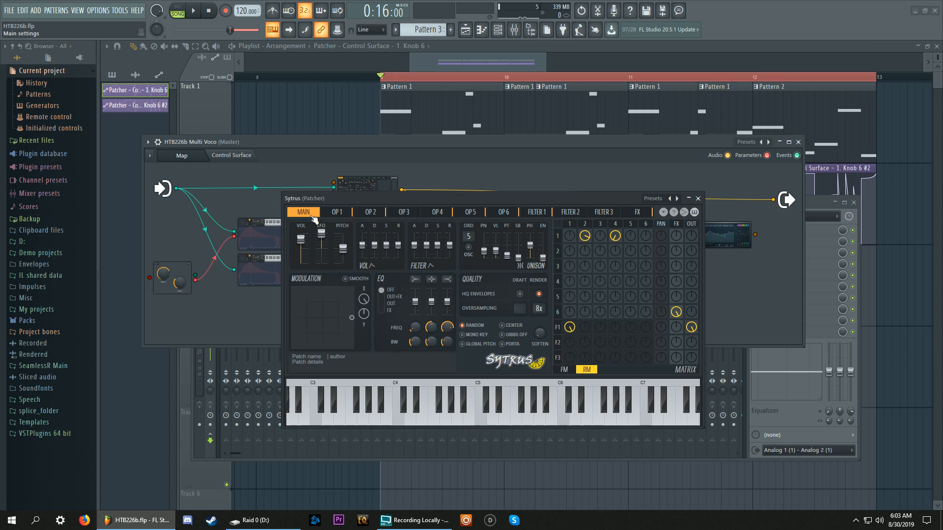
click(580, 226)
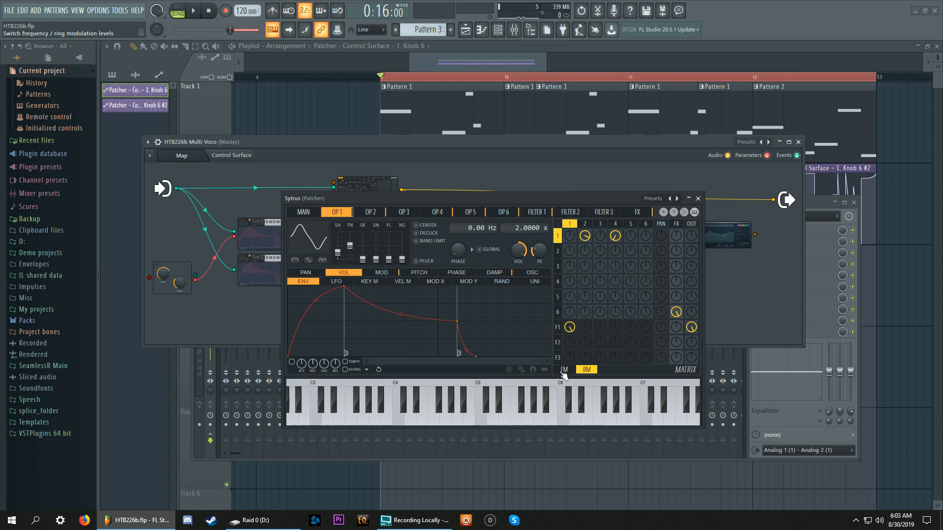
click(557, 327)
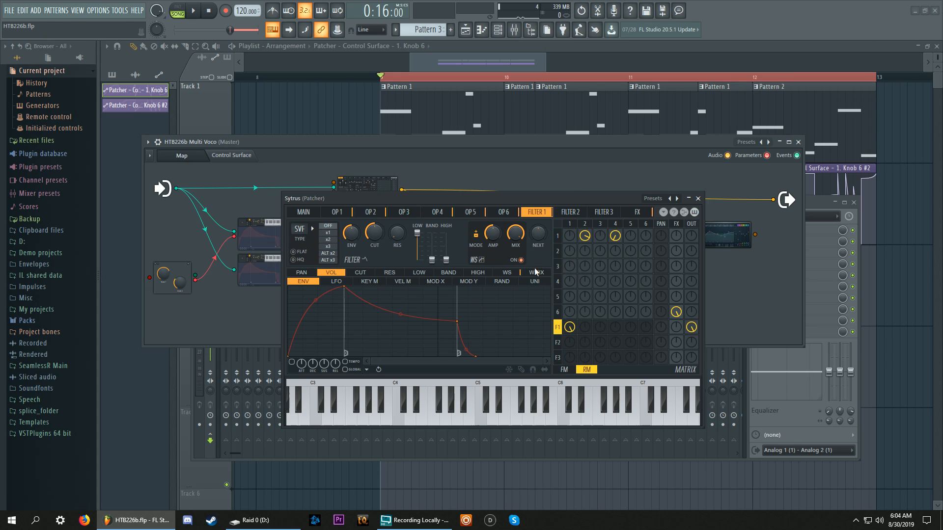
click(509, 273)
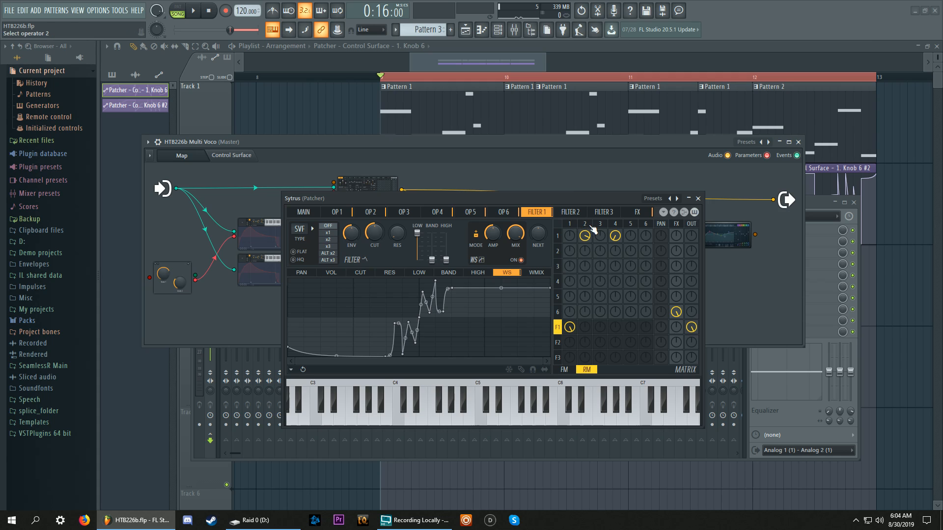
click(577, 224)
click(585, 224)
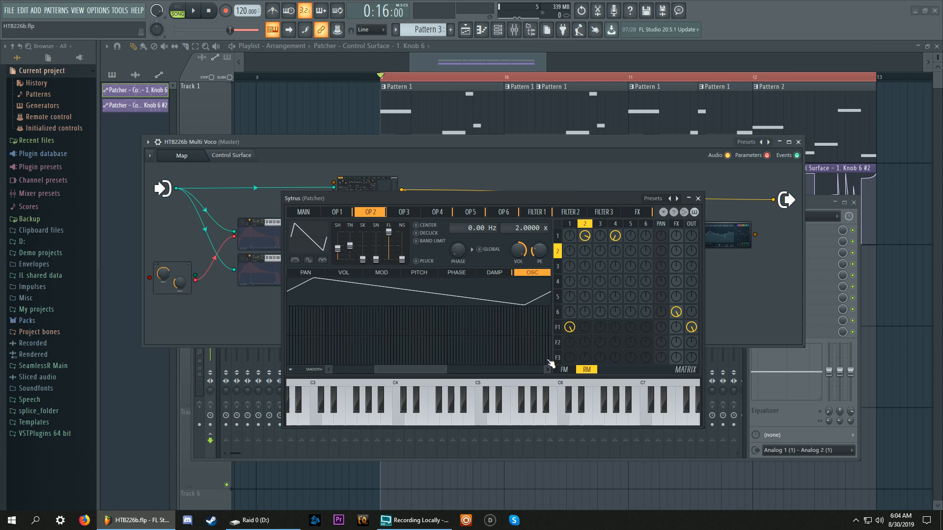
click(557, 327)
click(506, 273)
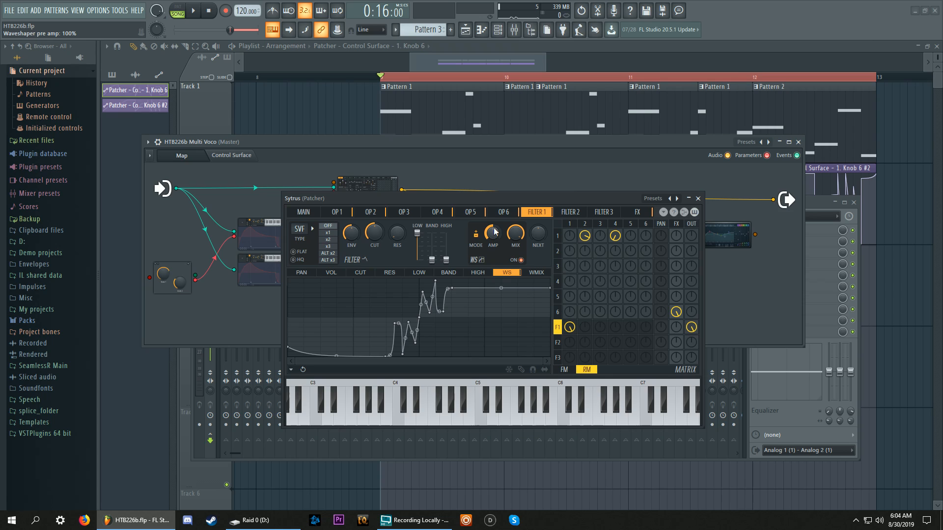
Examine the ring modulation routing of operators 2 and 4 into operator 1, including each operator's modulation X mapping
click(585, 224)
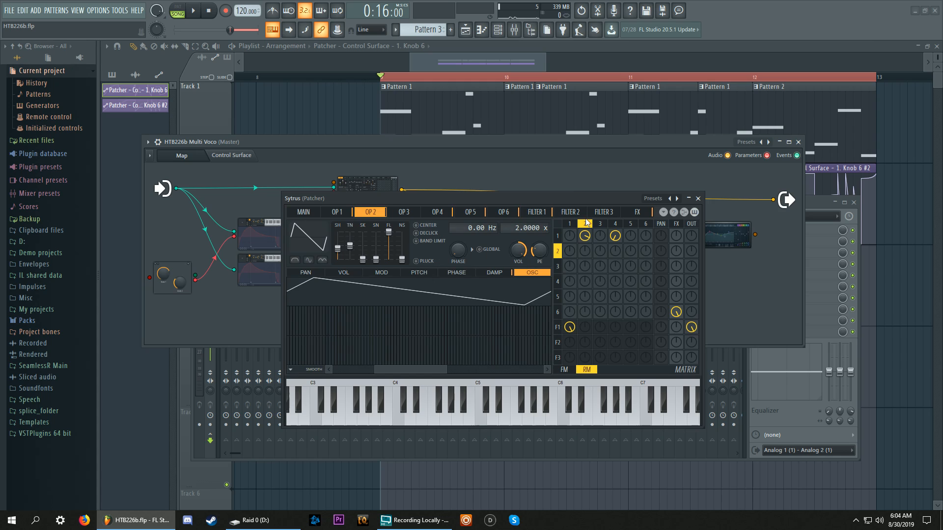
click(615, 225)
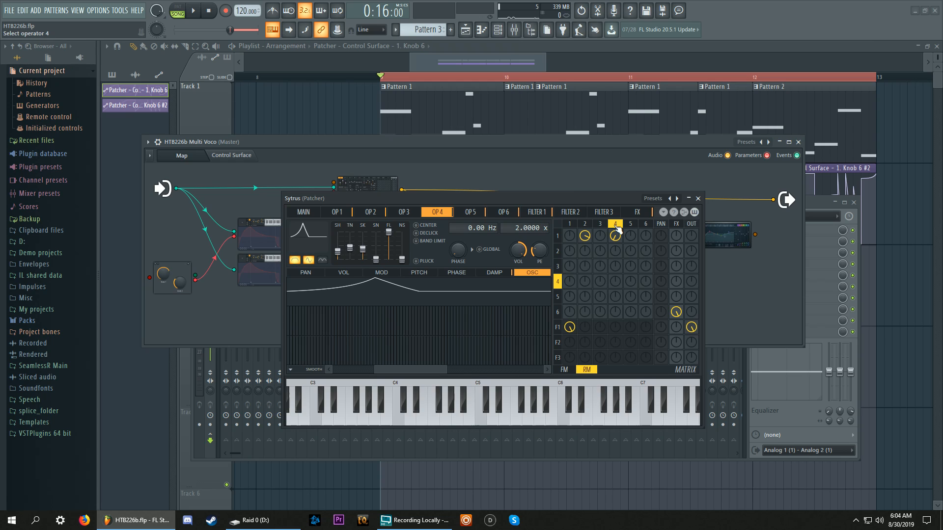
click(570, 224)
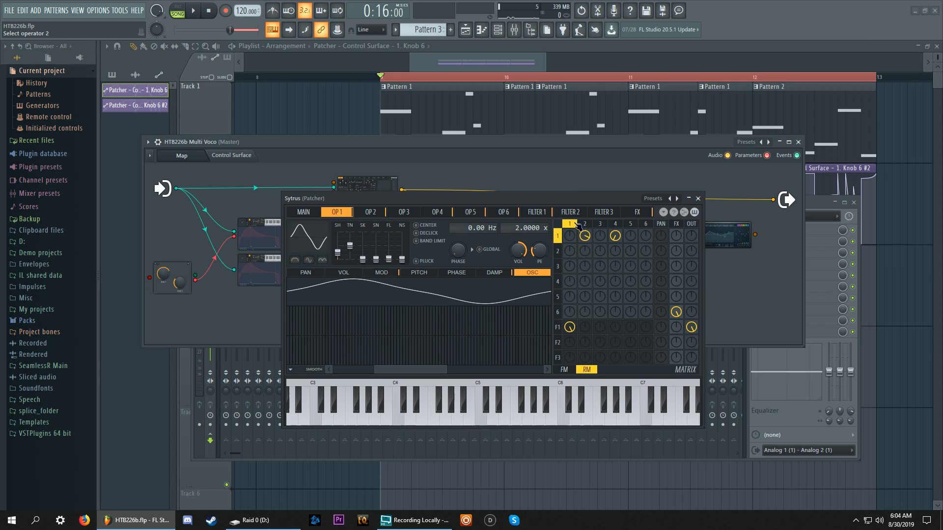
click(387, 273)
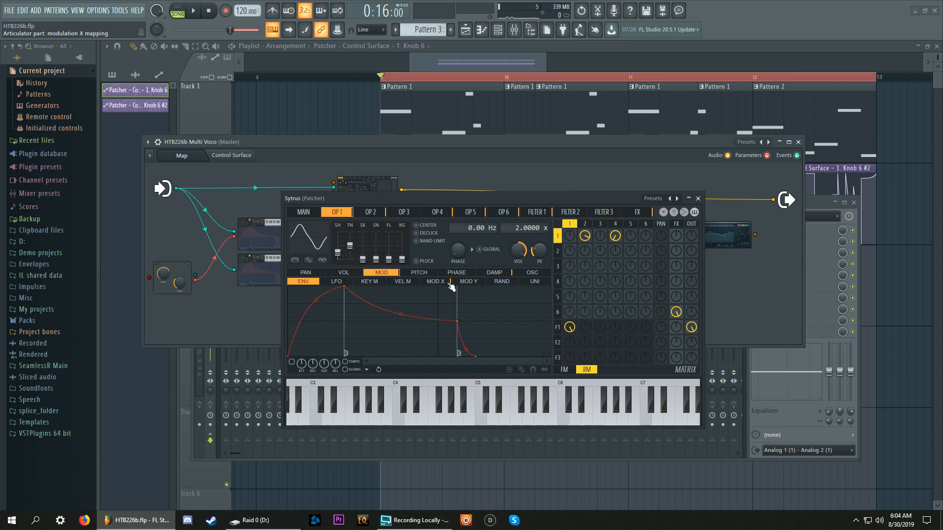
click(440, 283)
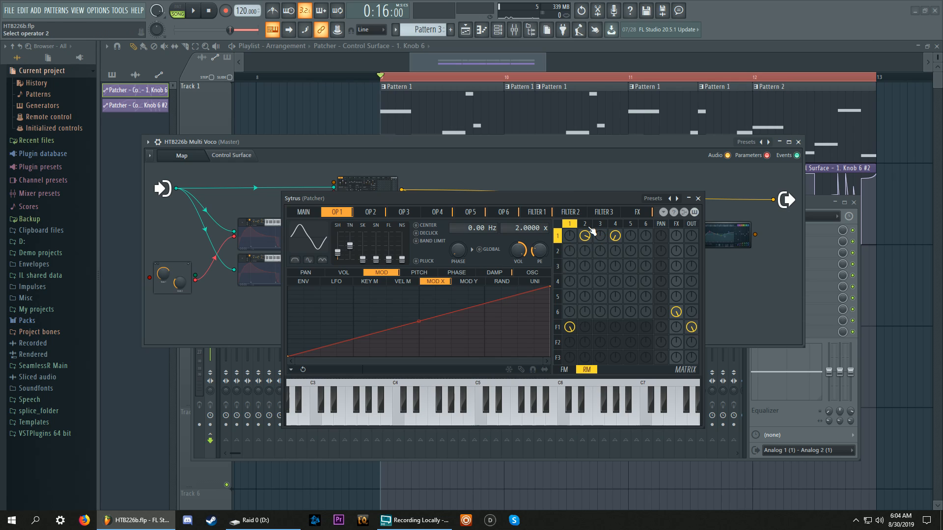
click(564, 369)
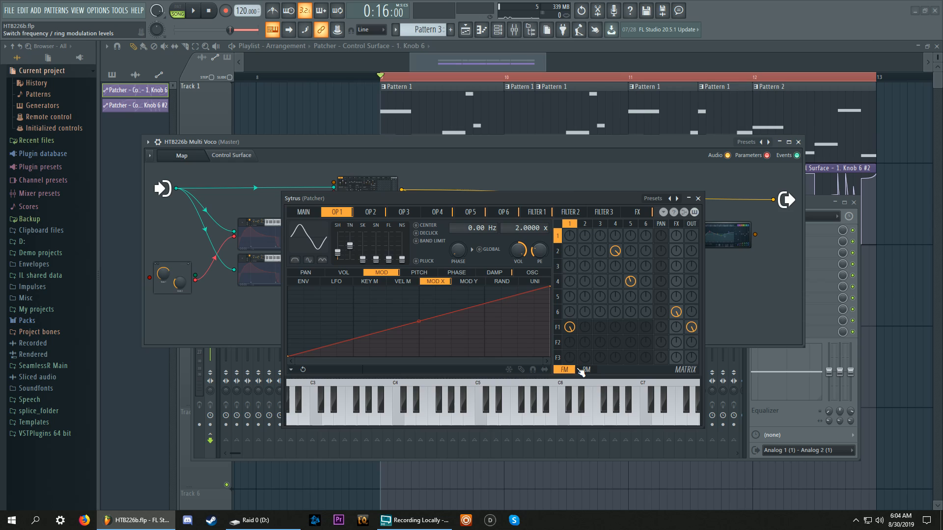
click(585, 369)
click(586, 226)
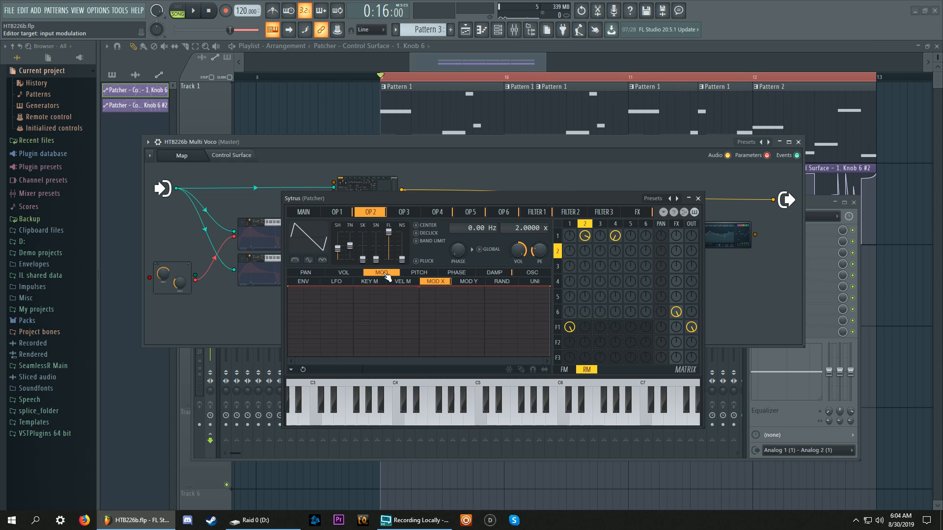
click(599, 224)
click(616, 225)
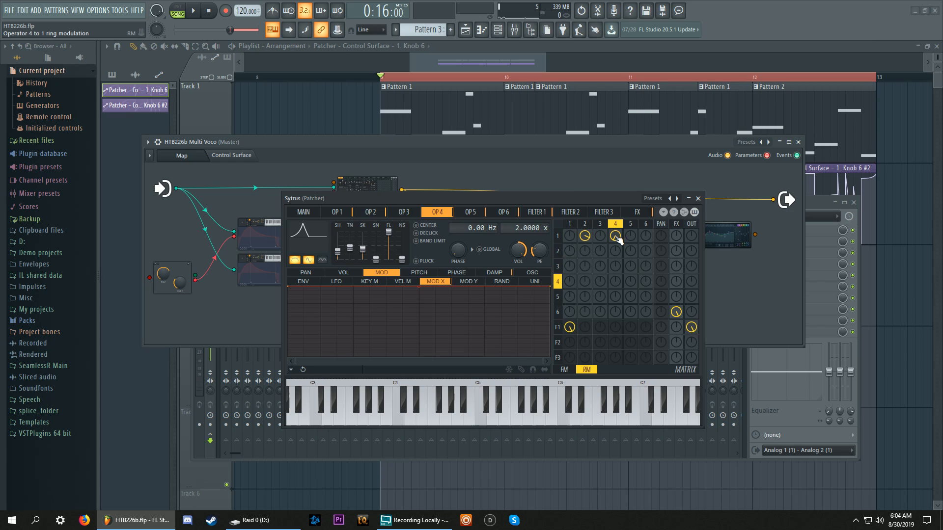
Compare the FM and RM routing of operators 4 and 5, and play the sound while trying operator 4's skew at 89%
click(563, 369)
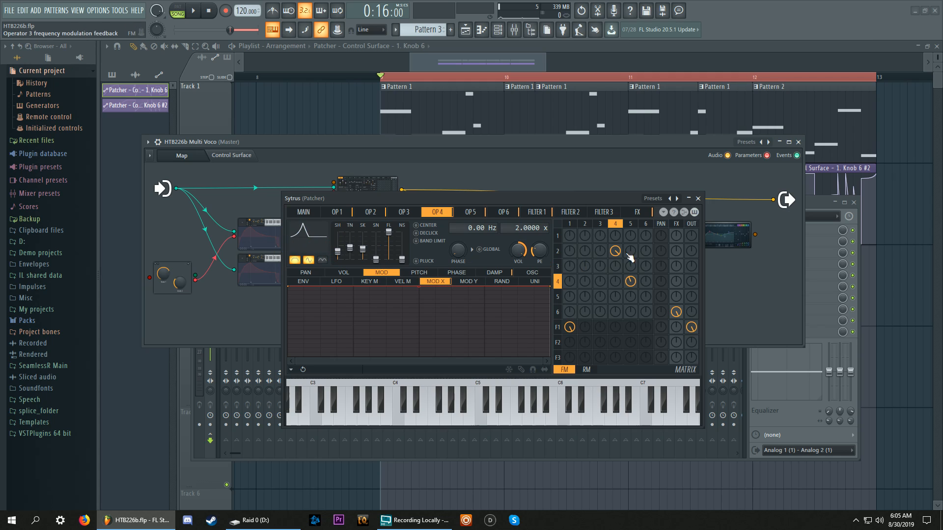
click(588, 369)
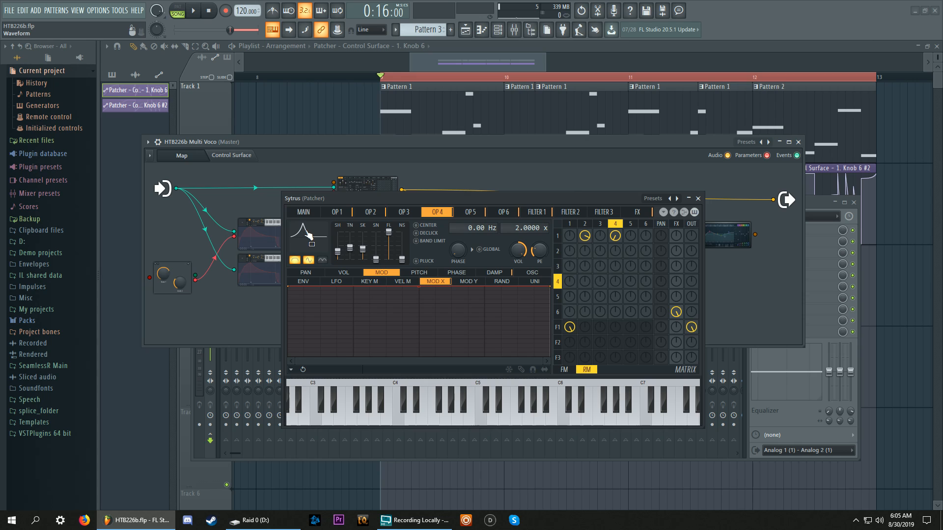
key(space)
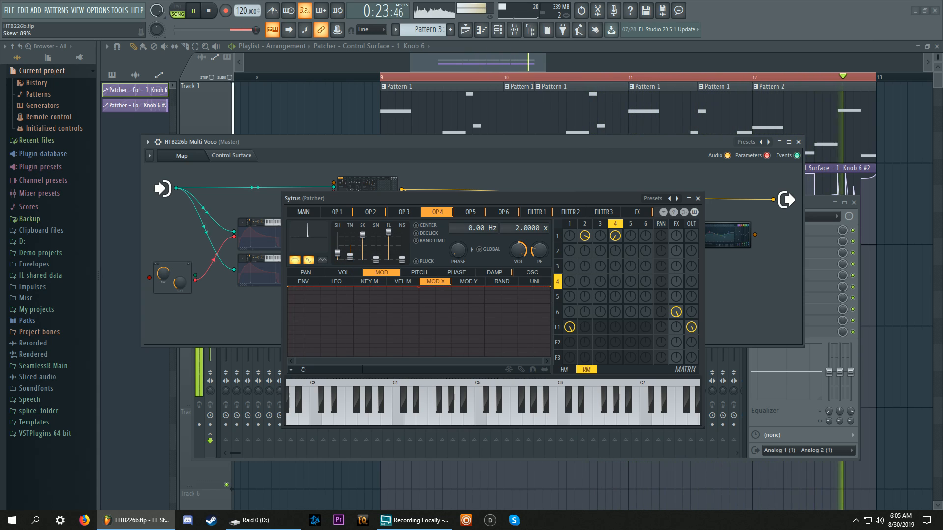
key(space)
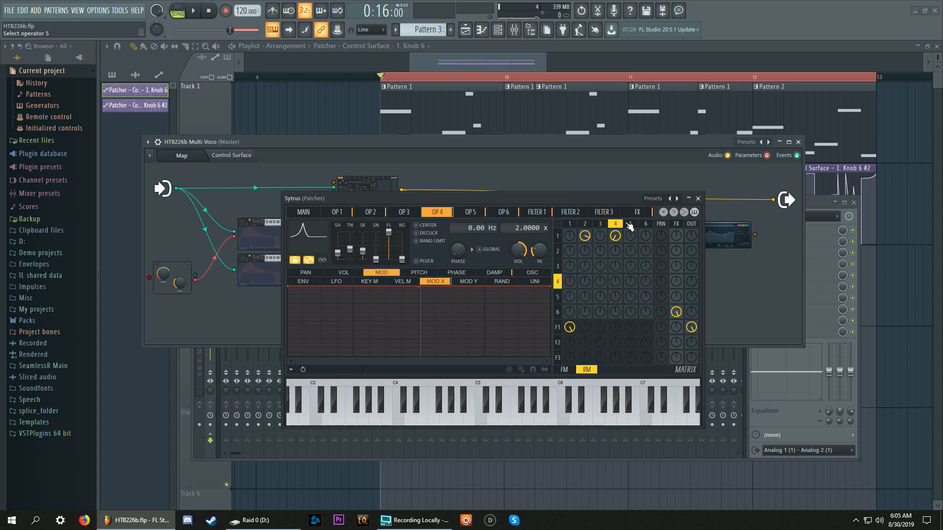
click(563, 369)
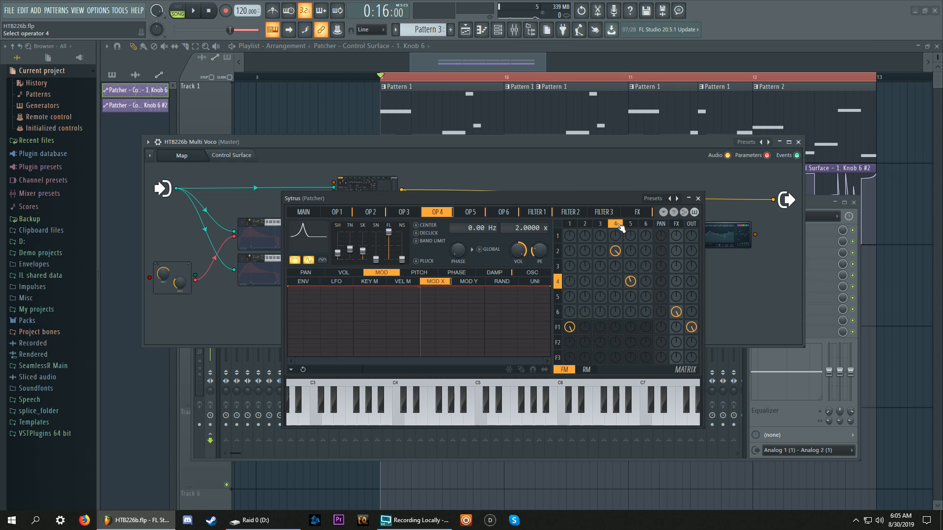
click(631, 225)
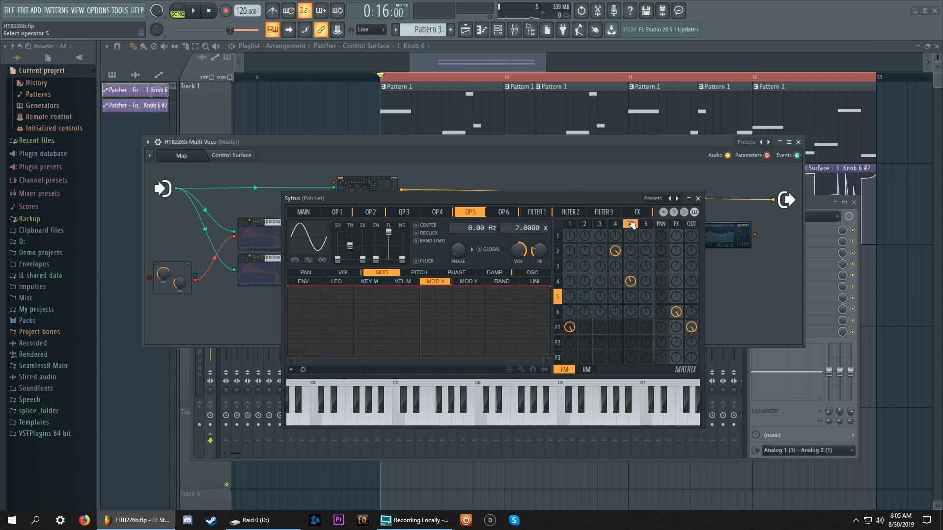
click(615, 223)
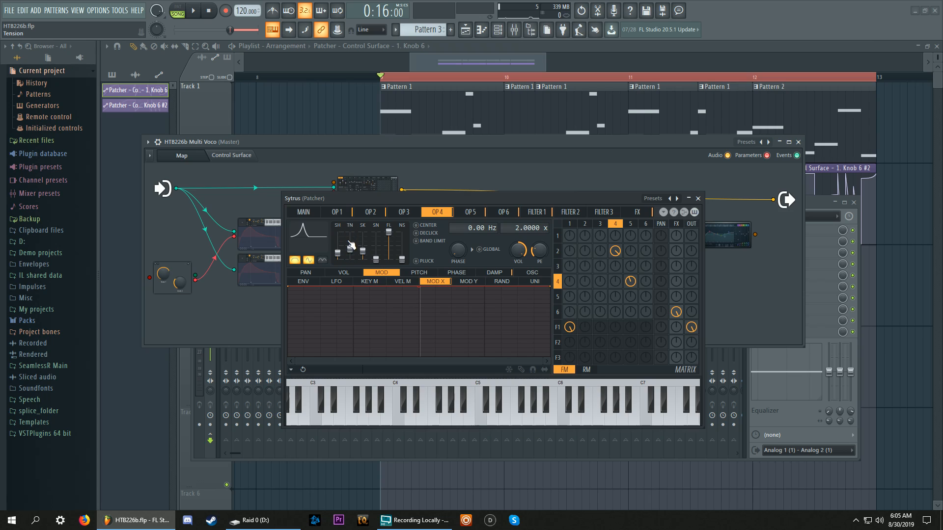
Reconnect the final Fruity Parametric EQ 2 to the audio output and the lower effects chain to the small module feeding Maximus, respacing the EQ modules
click(698, 198)
drag(755, 235, 773, 199)
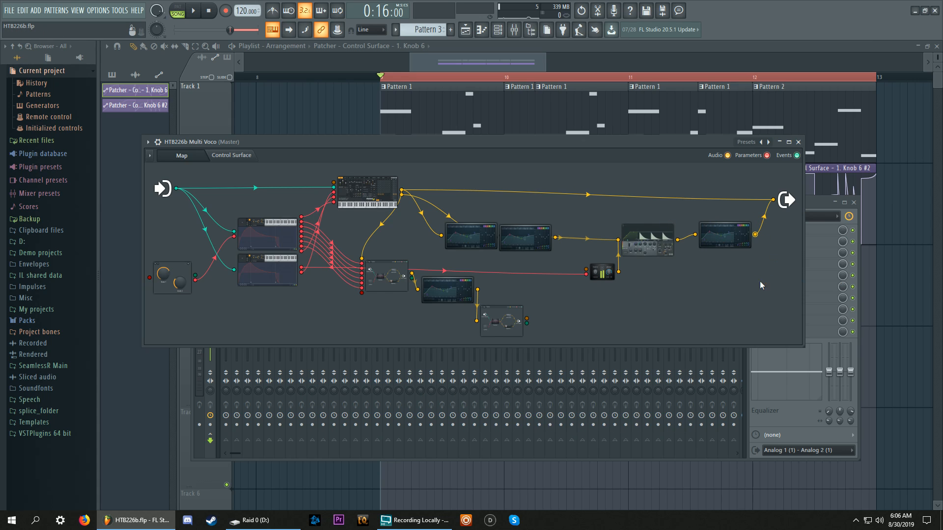
drag(450, 292, 452, 311)
drag(538, 322, 585, 274)
key(space)
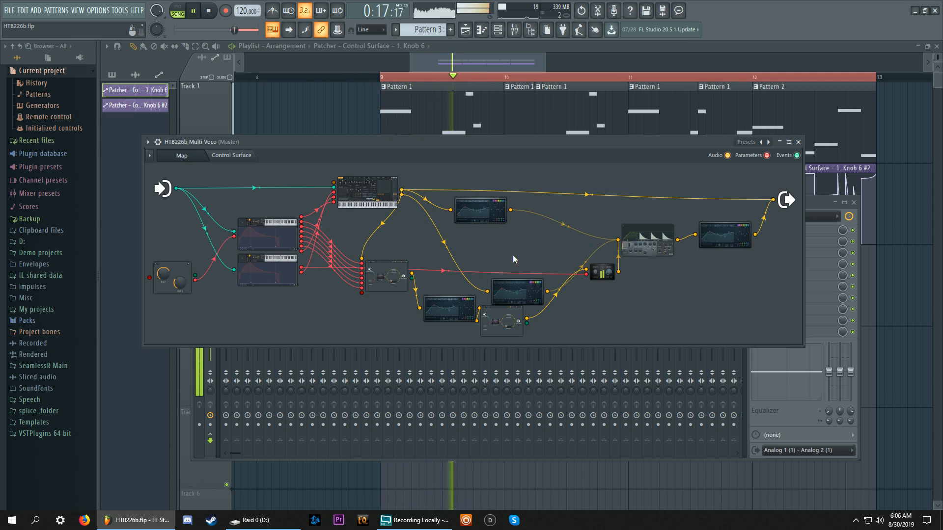
drag(515, 288, 503, 241)
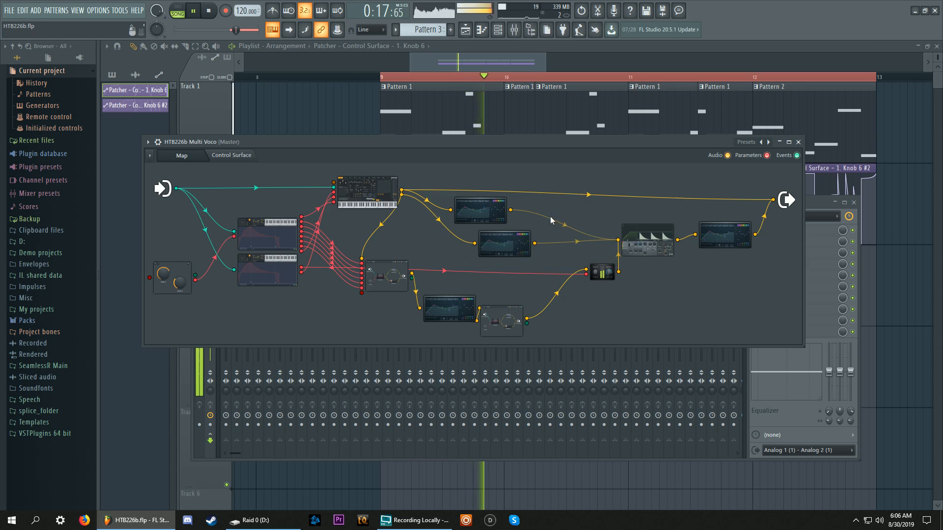
Reopen Sytrus and adjust operator 4's shape, skew and tension while auditioning the sound
double_click(386, 199)
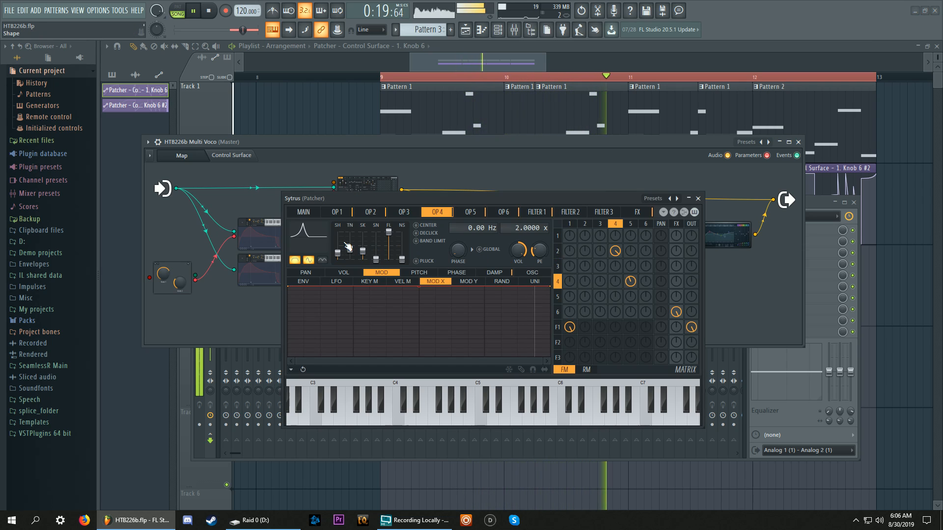
key(space)
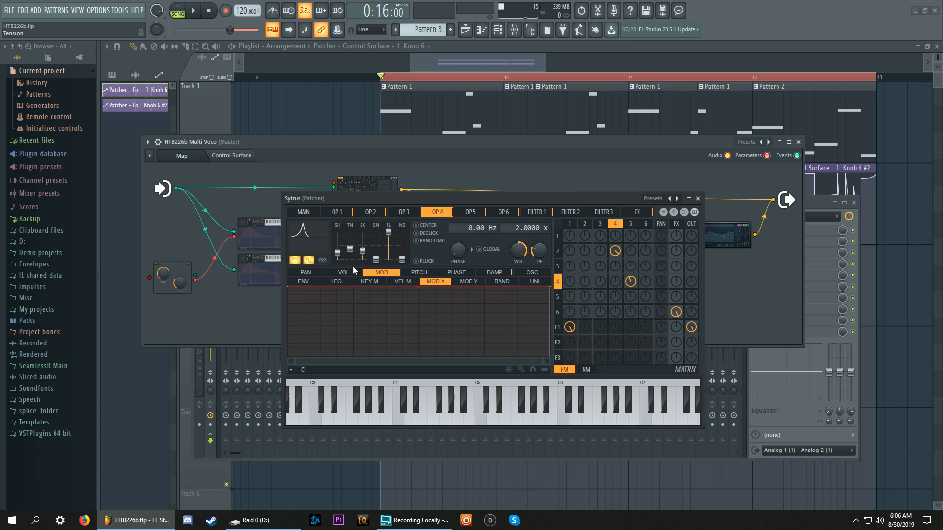
key(space)
drag(361, 254, 339, 255)
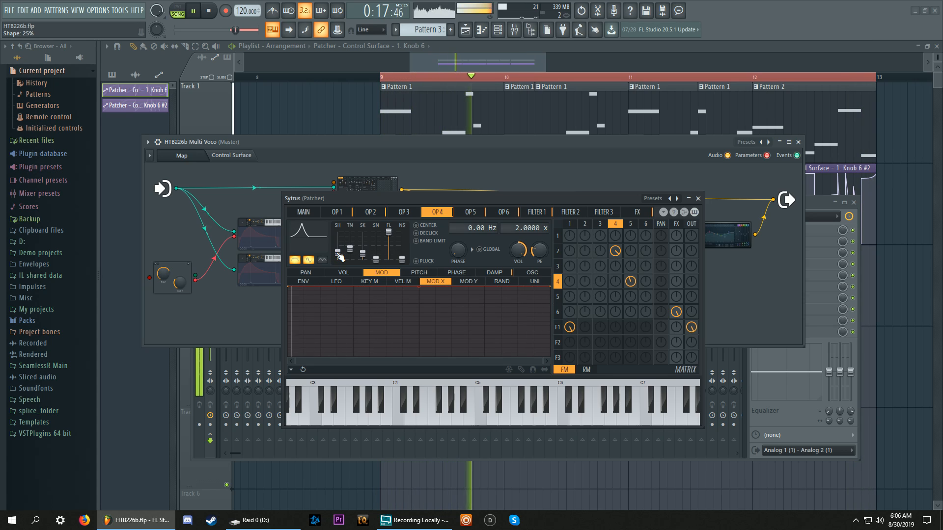
key(space)
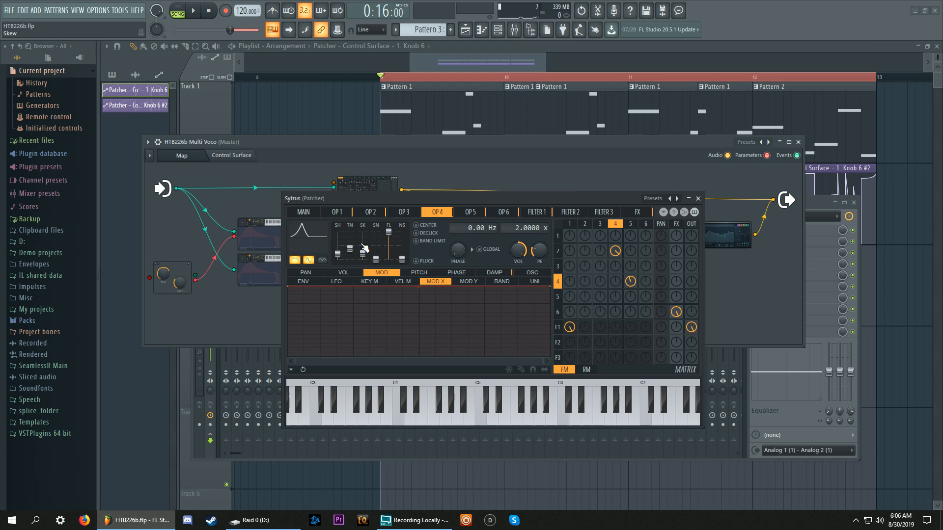
drag(349, 249, 349, 251)
Examine operator 5's volume random mapping, compare it with operators 4 and 3, and check the unison settings in the main section
click(631, 226)
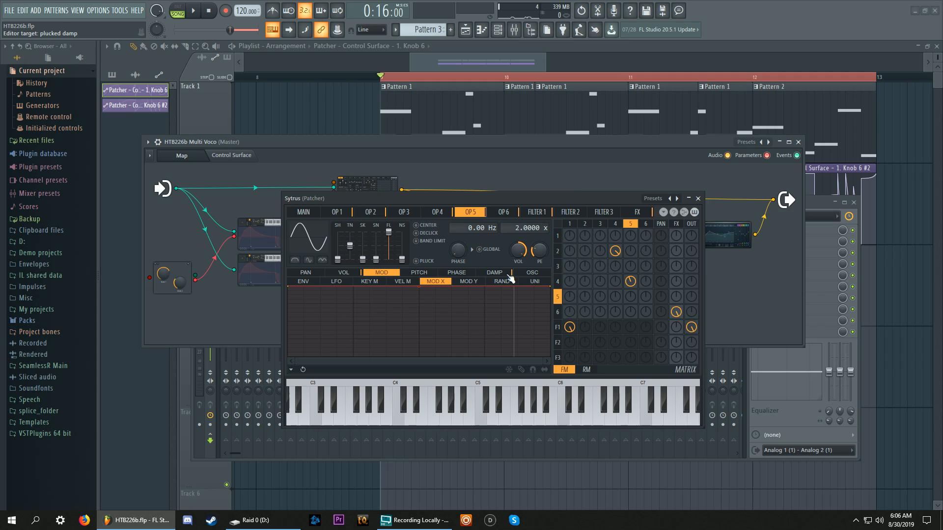
click(344, 272)
click(501, 282)
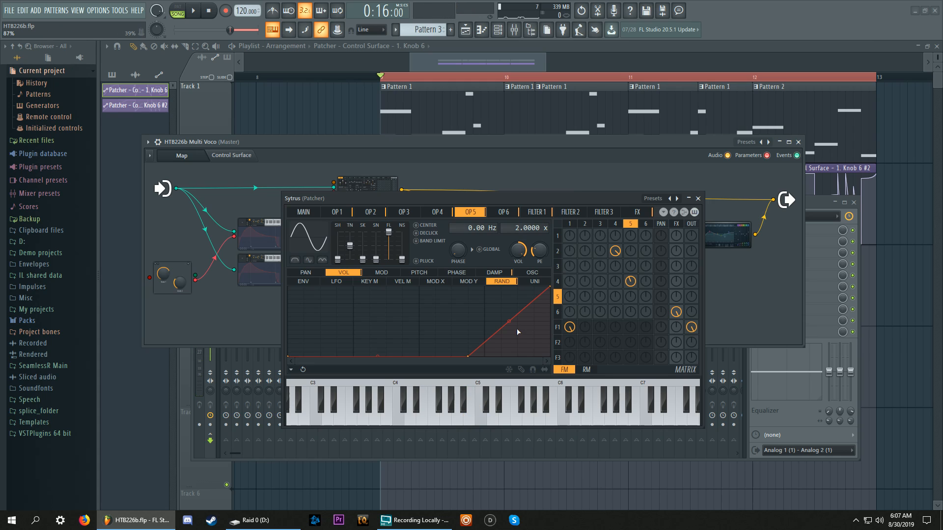
click(621, 224)
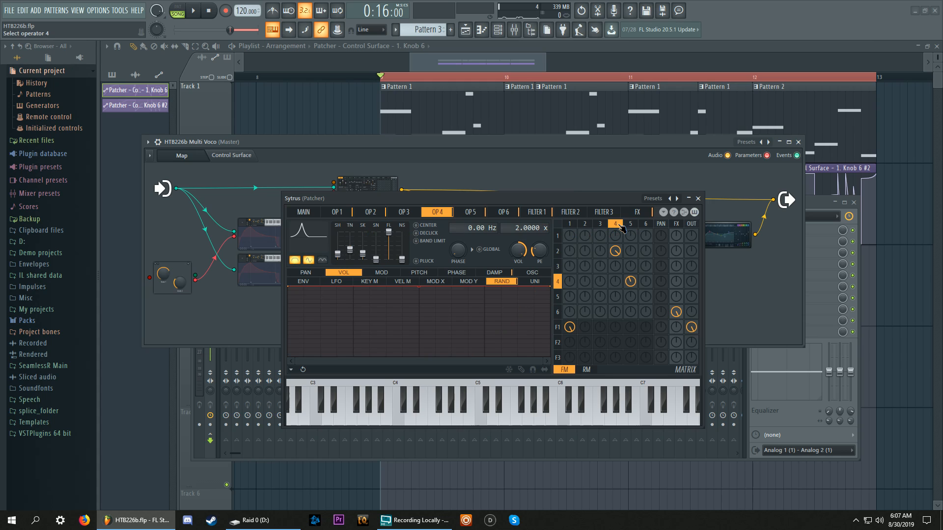
click(630, 225)
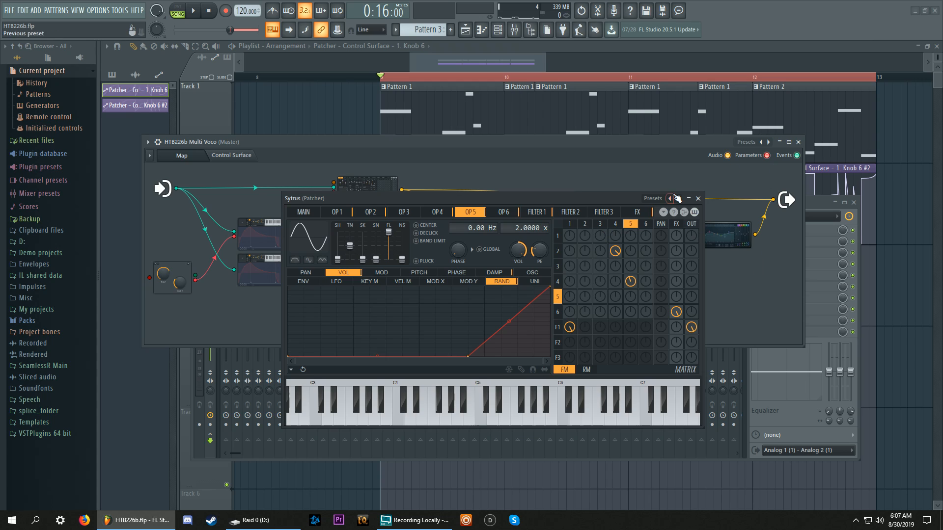
click(615, 224)
click(599, 223)
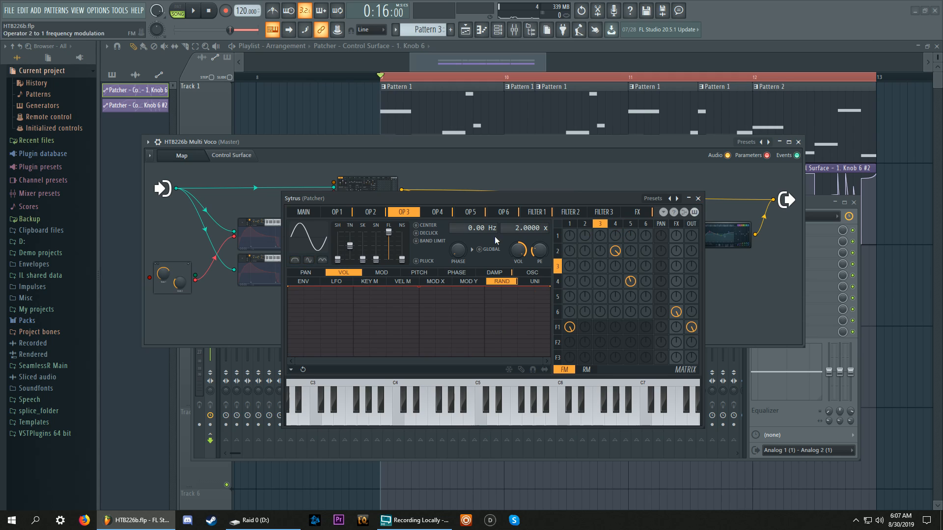
click(303, 211)
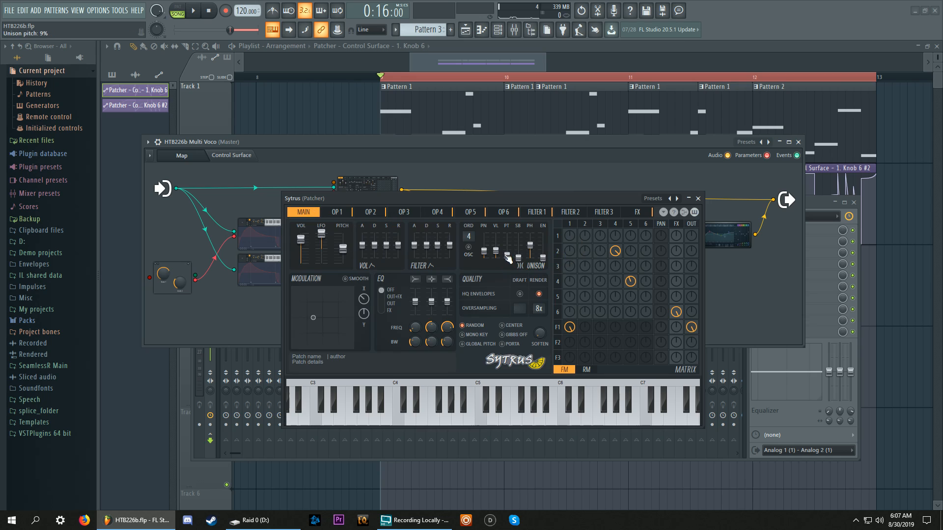
Examine operator 2's pitch random mapping and step through operators 4, 3, 2 and 1 to compare their waveforms and settings
click(584, 224)
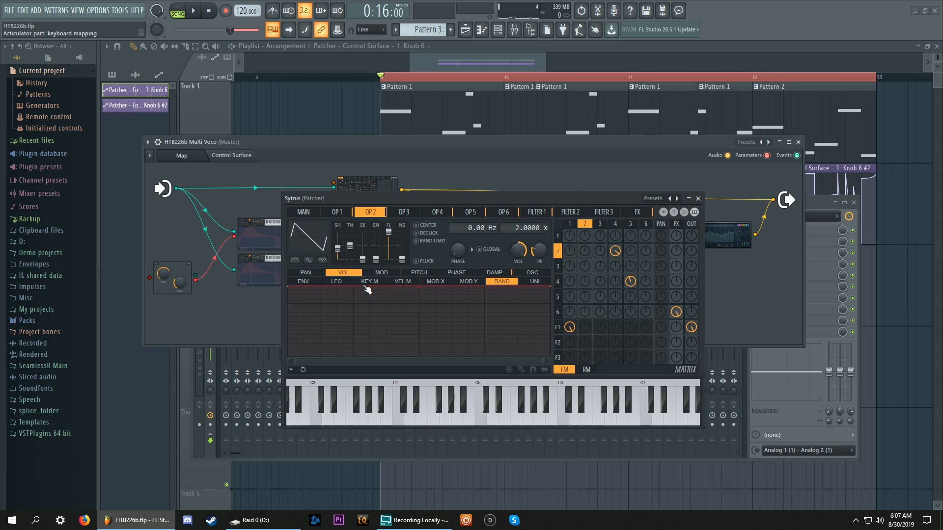
click(421, 272)
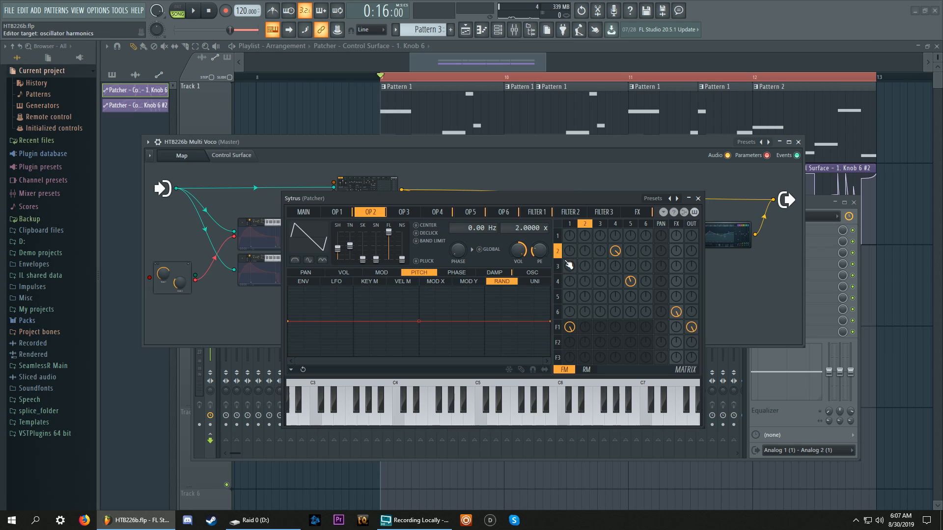
click(614, 223)
click(603, 223)
click(616, 224)
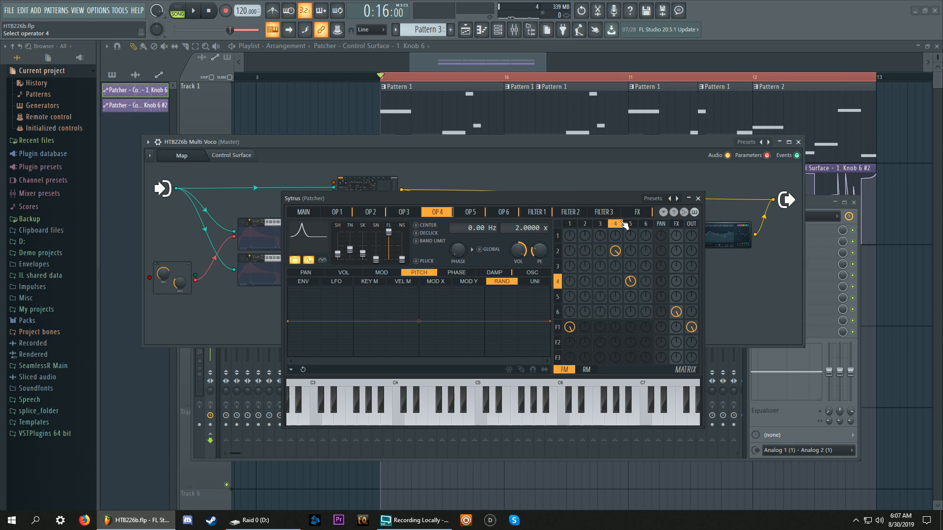
click(600, 223)
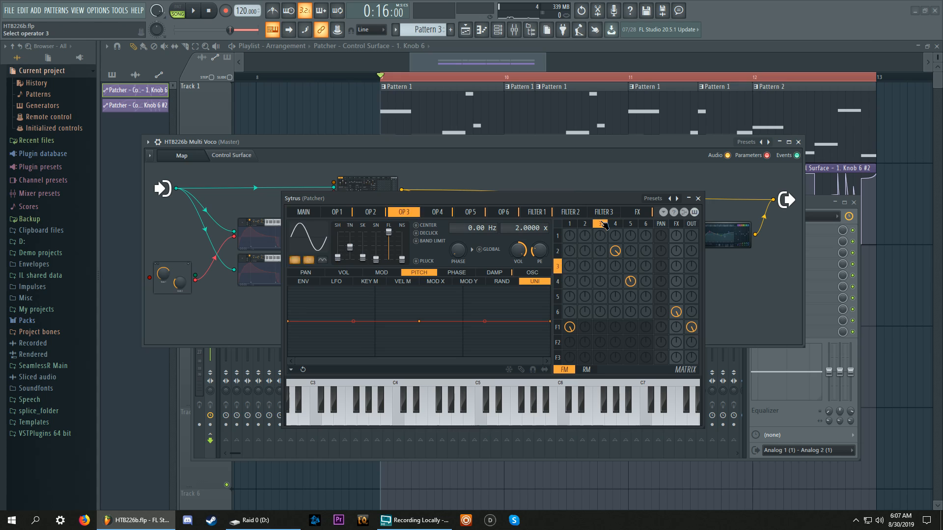
click(584, 224)
click(569, 224)
mouse_move(564, 222)
mouse_down()
mouse_move(635, 229)
mouse_move(569, 225)
mouse_up()
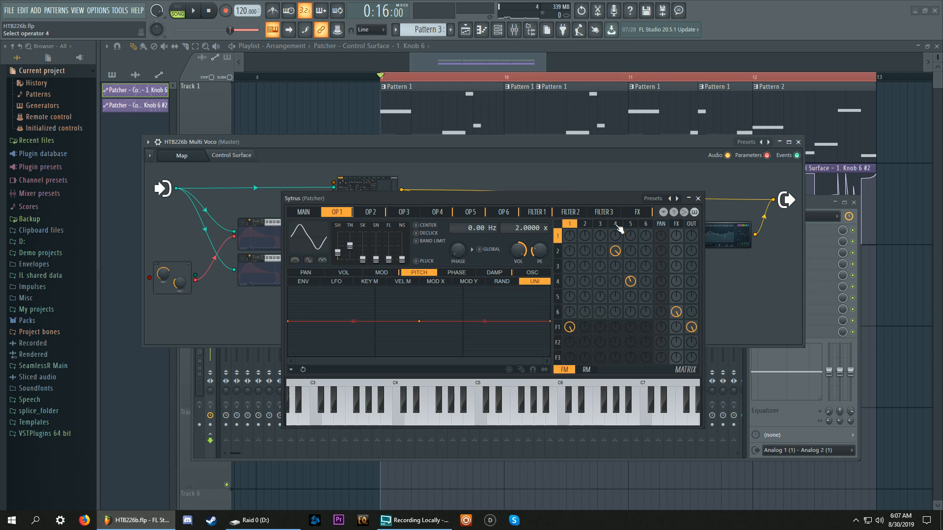
Return to operator 2 and shift the Sytrus window slightly so more of the Patcher map is exposed
click(370, 212)
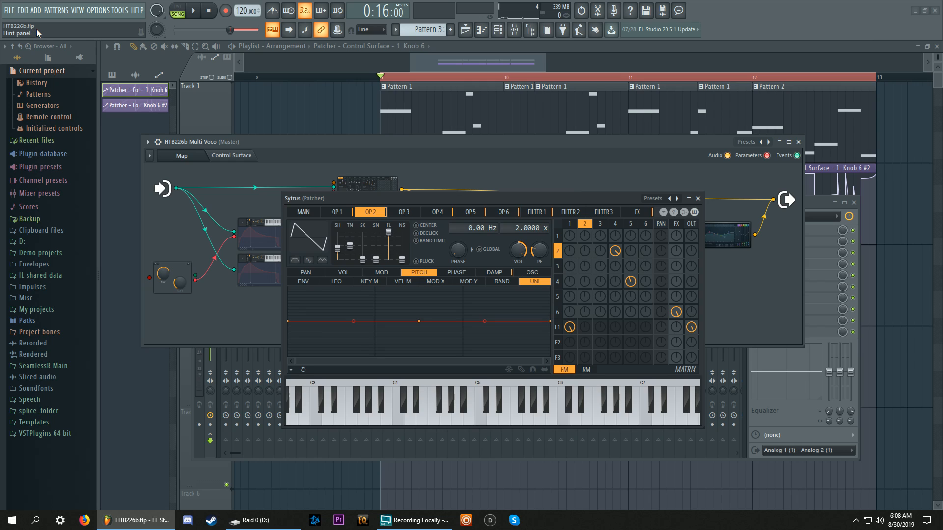
drag(403, 205, 406, 206)
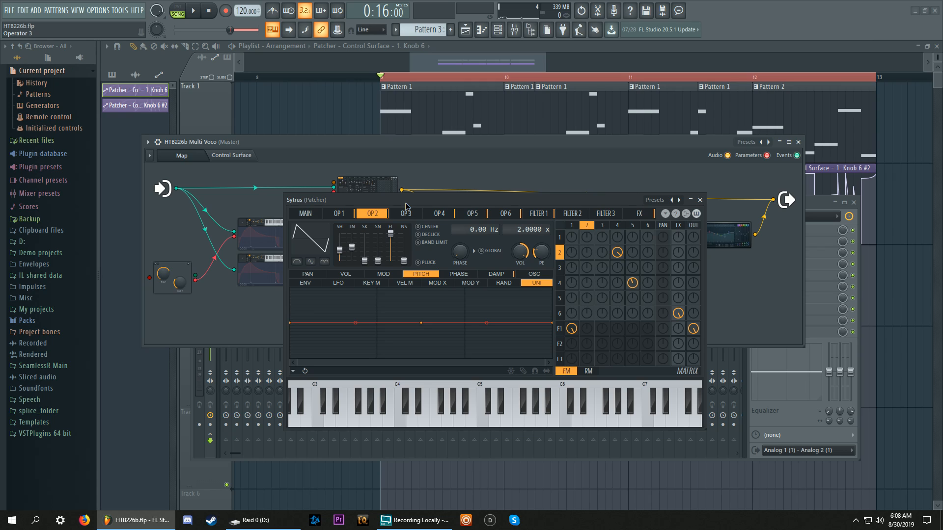
drag(405, 203, 391, 211)
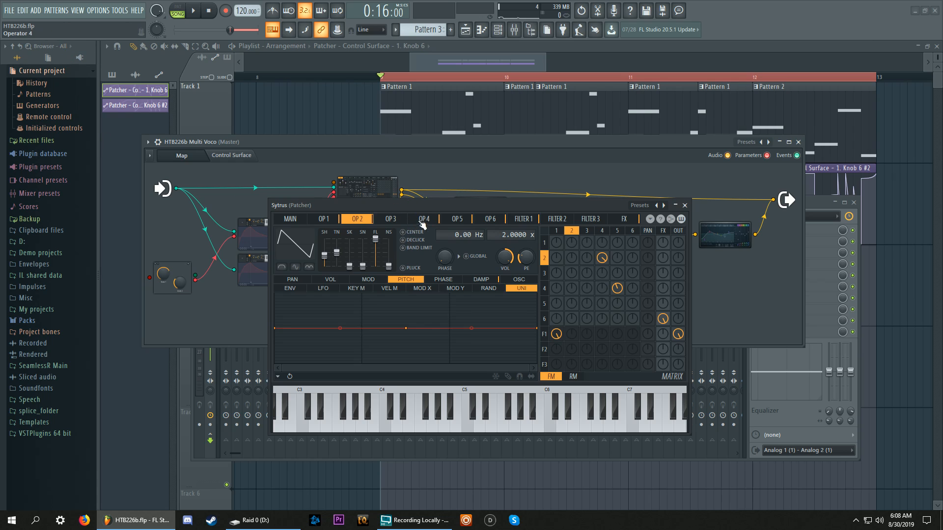
Trace the FM path through operators 4, 2 and 1 into filter 1, checking the main section along the way
click(586, 230)
click(571, 230)
mouse_move(574, 228)
mouse_down()
mouse_move(616, 230)
mouse_move(559, 229)
mouse_up()
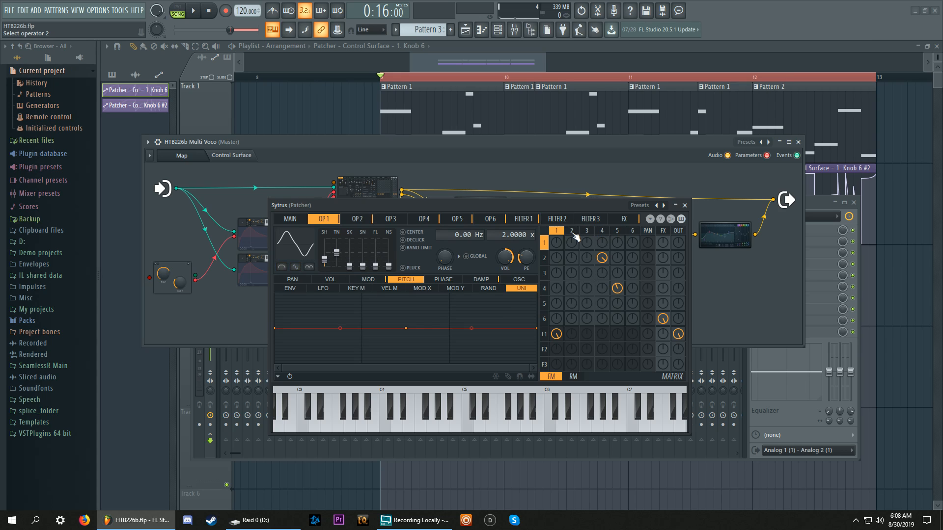
click(294, 221)
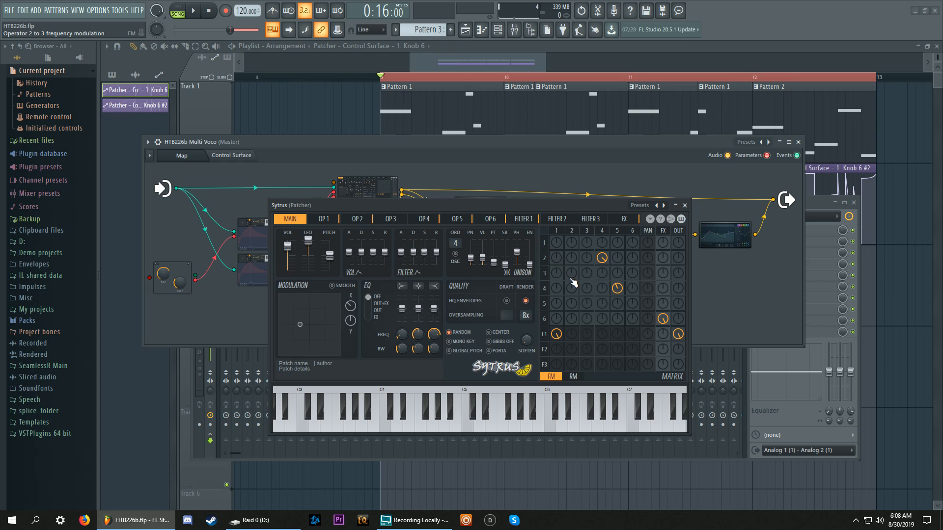
mouse_move(602, 230)
mouse_down()
mouse_move(594, 234)
mouse_move(602, 230)
mouse_up()
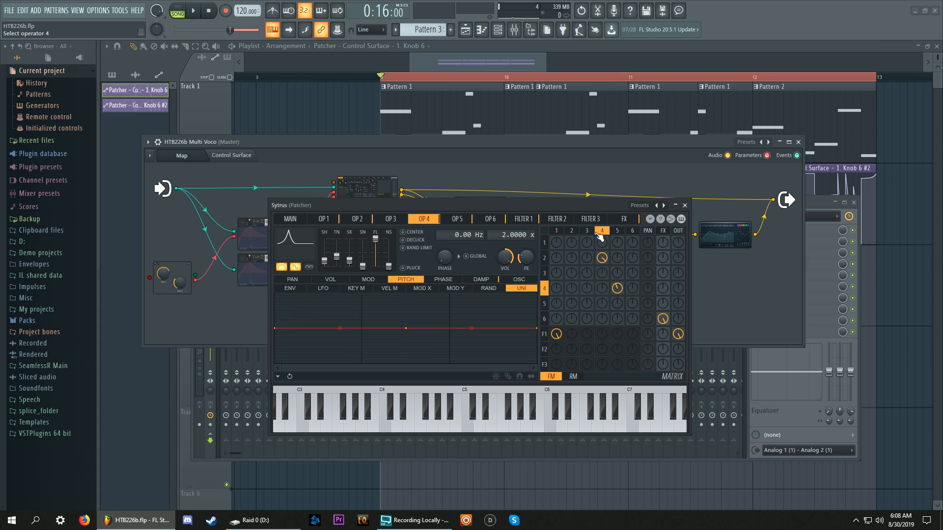
click(573, 232)
click(556, 232)
click(568, 231)
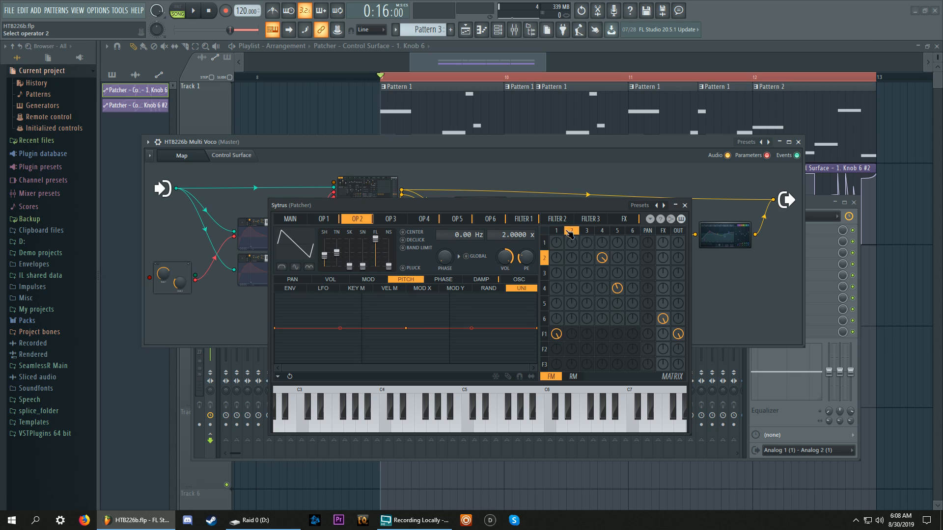
click(555, 231)
click(549, 335)
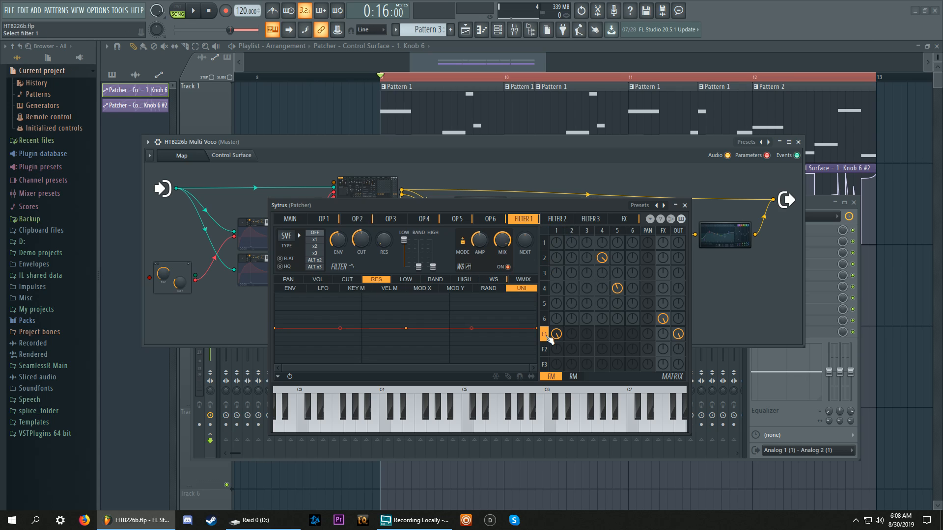
Examine the ring modulation matrix, checking operator 4, filter 1, operator 6 and the main section
click(601, 232)
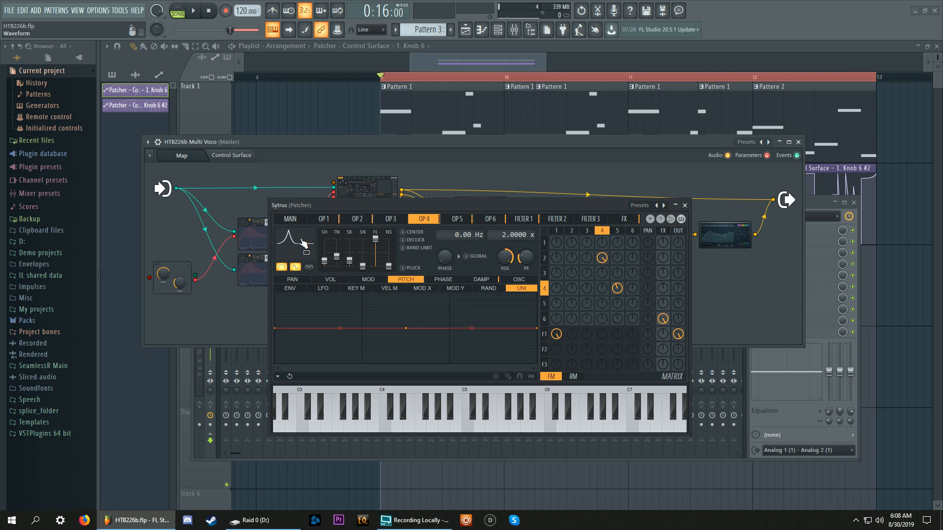
click(573, 376)
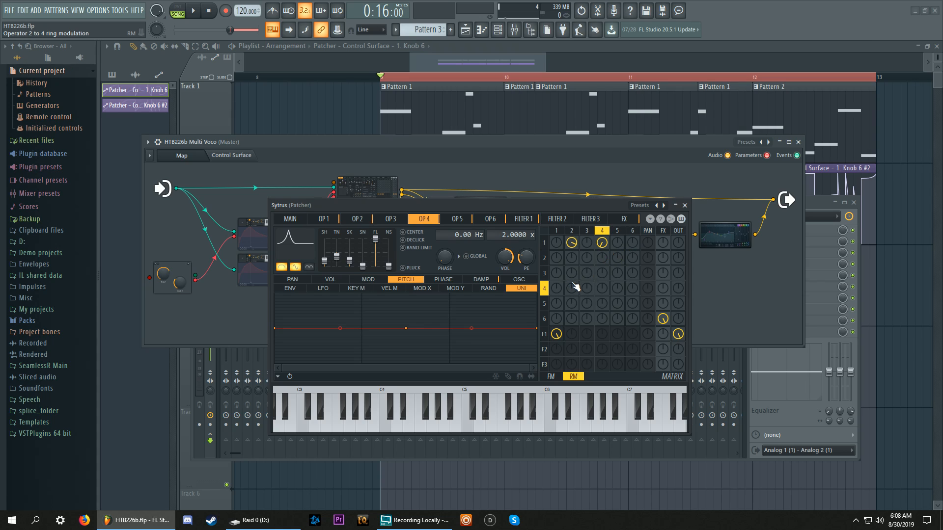
click(292, 219)
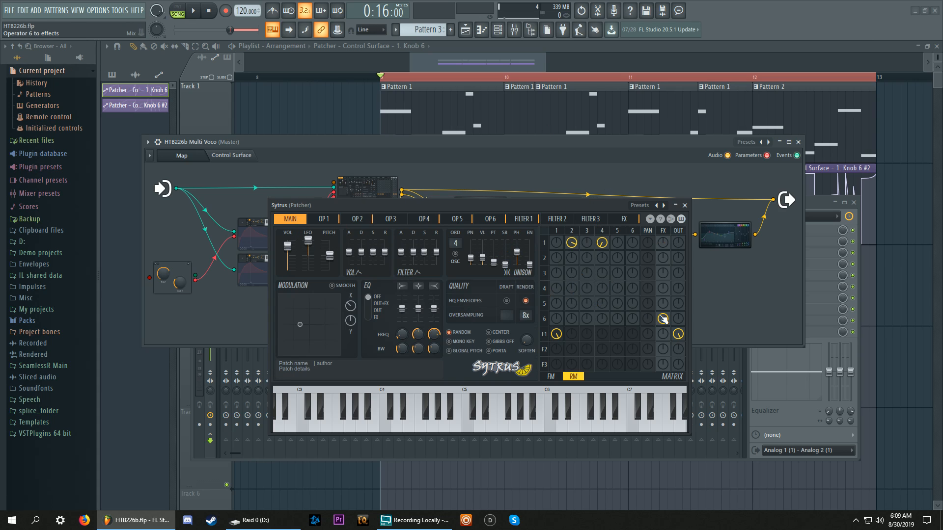
click(544, 334)
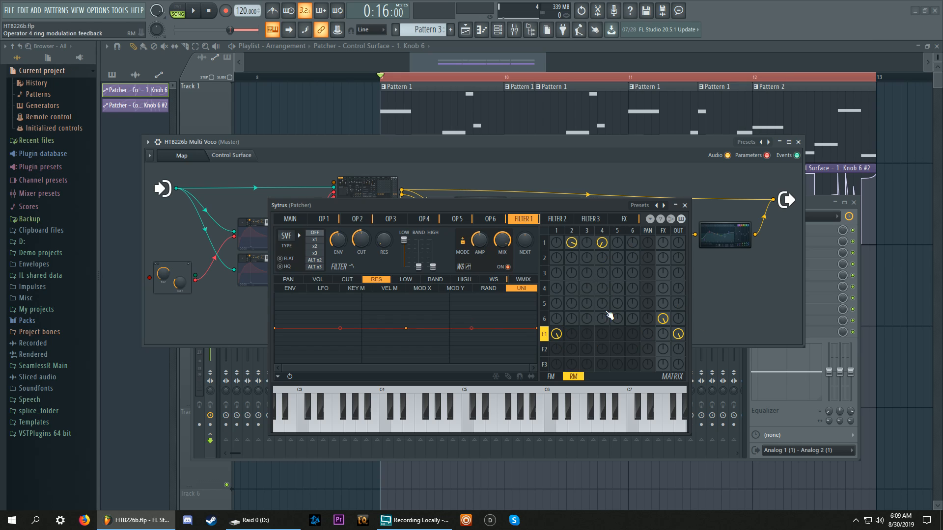
click(548, 322)
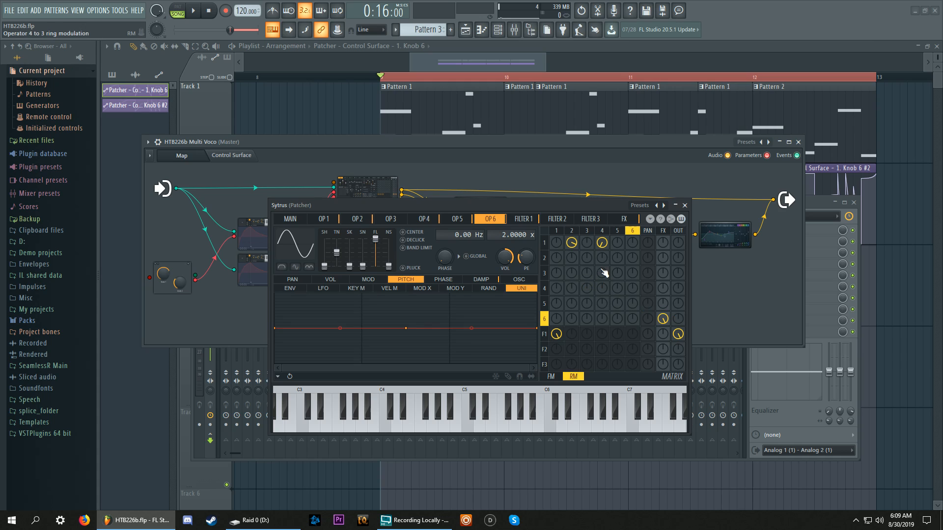
click(301, 220)
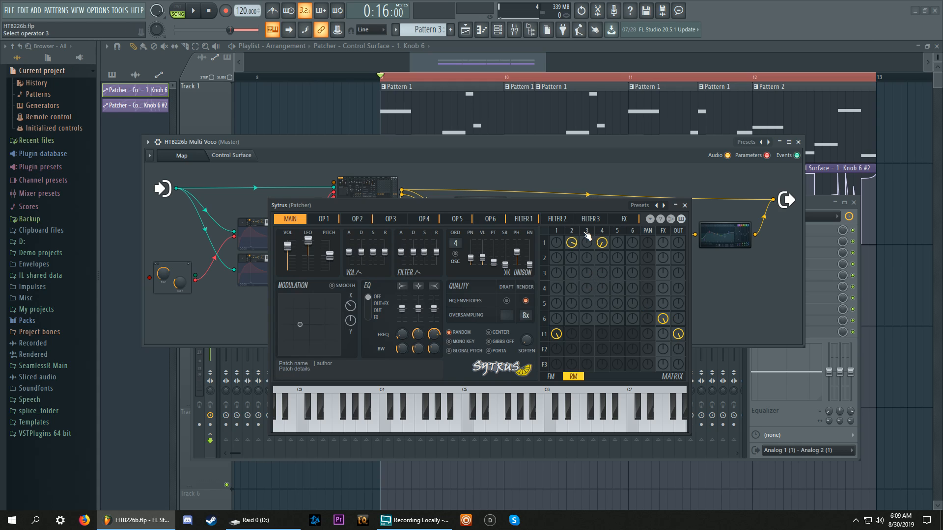
Leave Sytrus for the Patcher map and inspect Maximus's master band settings, closing its window when done
click(685, 205)
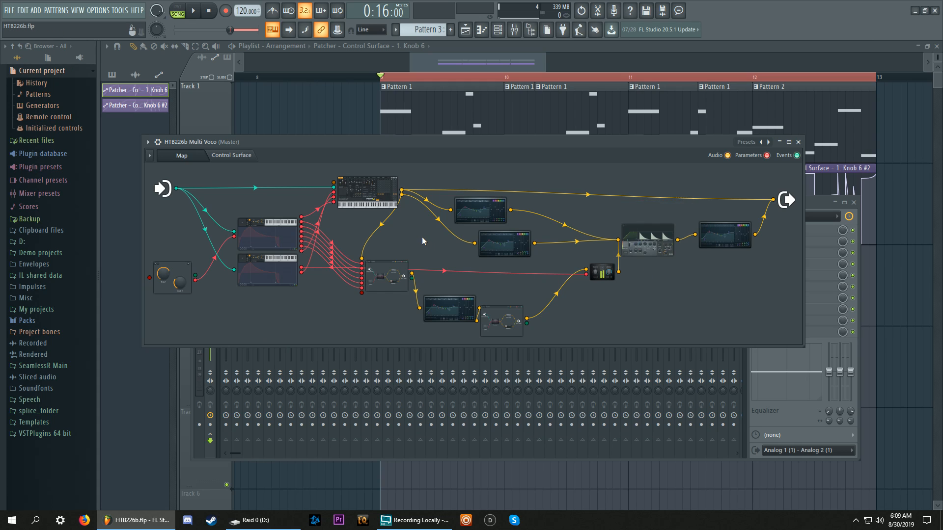
click(368, 184)
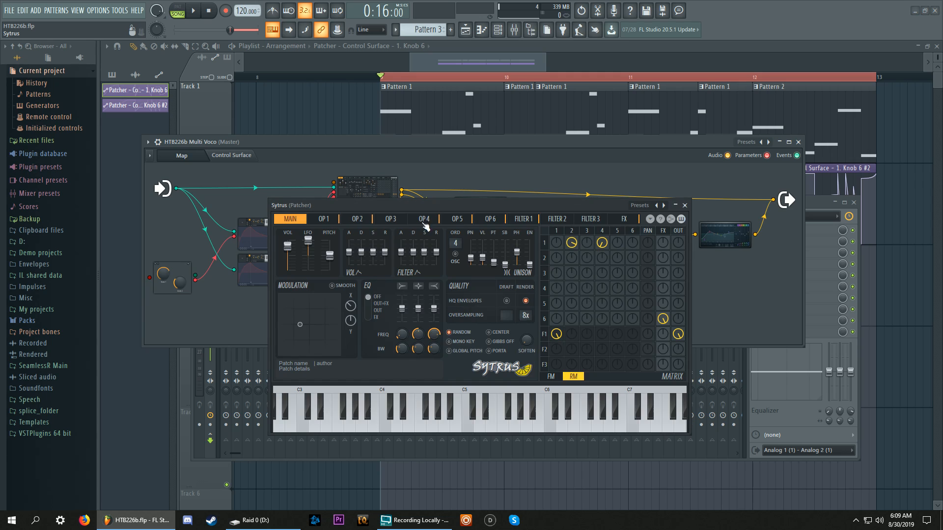
click(684, 205)
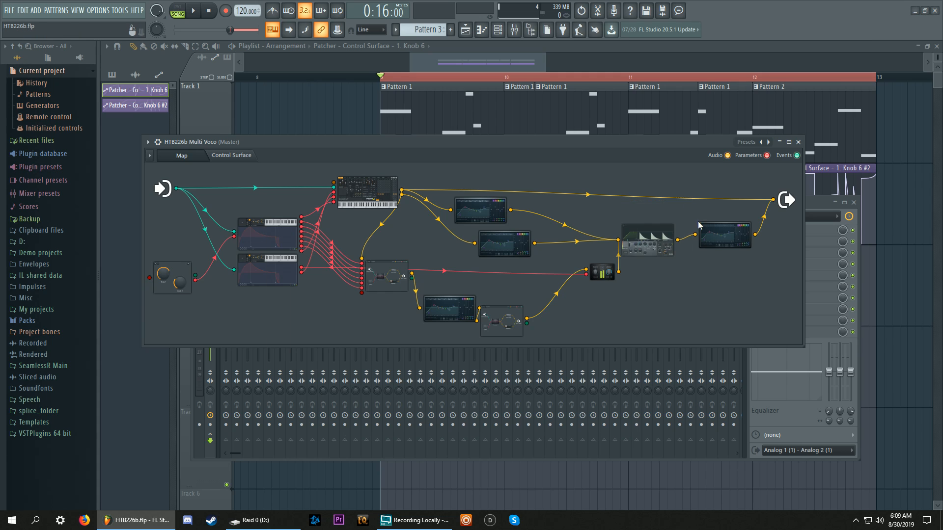
click(632, 248)
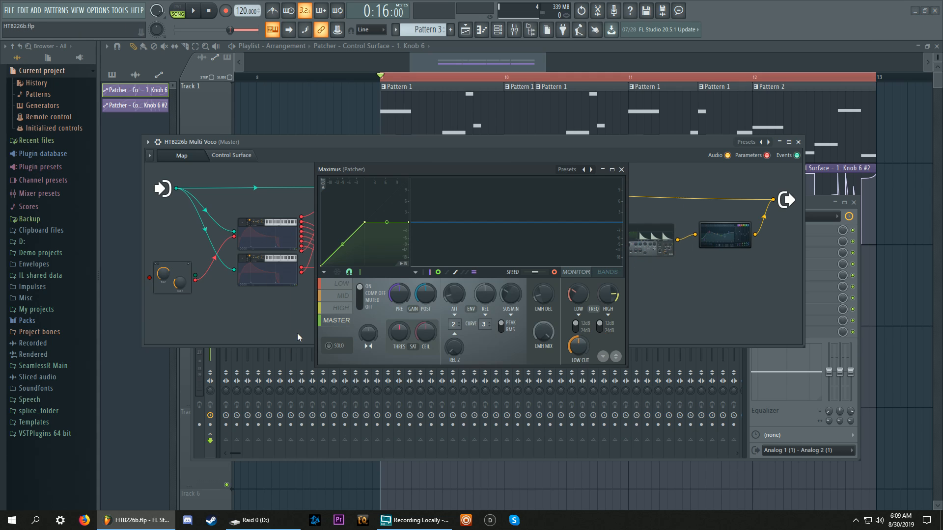
click(621, 170)
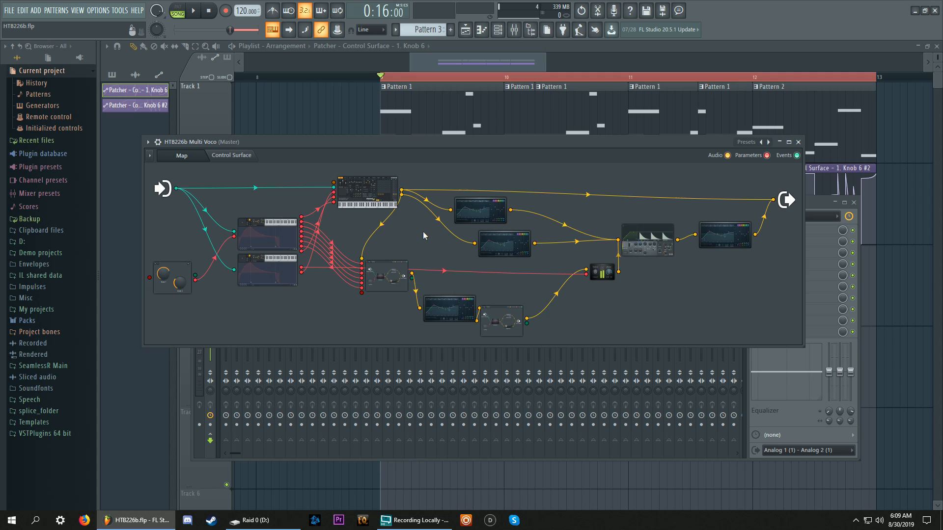
Lower the Patcher window to reveal the playlist tracks, and play the arrangement with Sytrus's main section open
drag(414, 146, 430, 244)
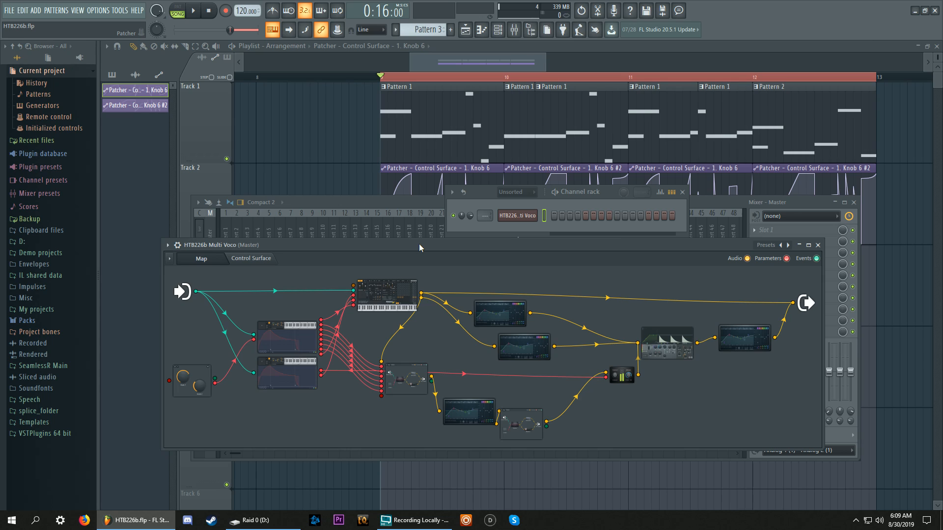
click(397, 290)
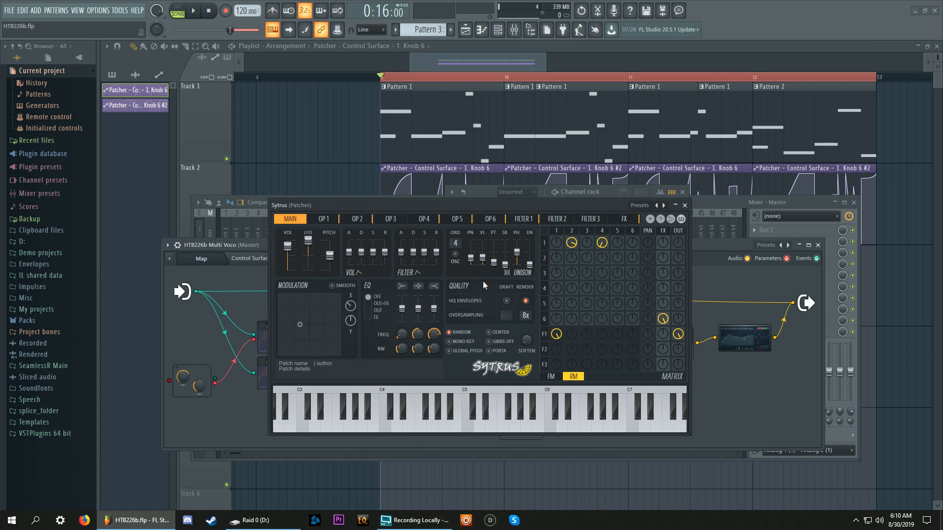
key(space)
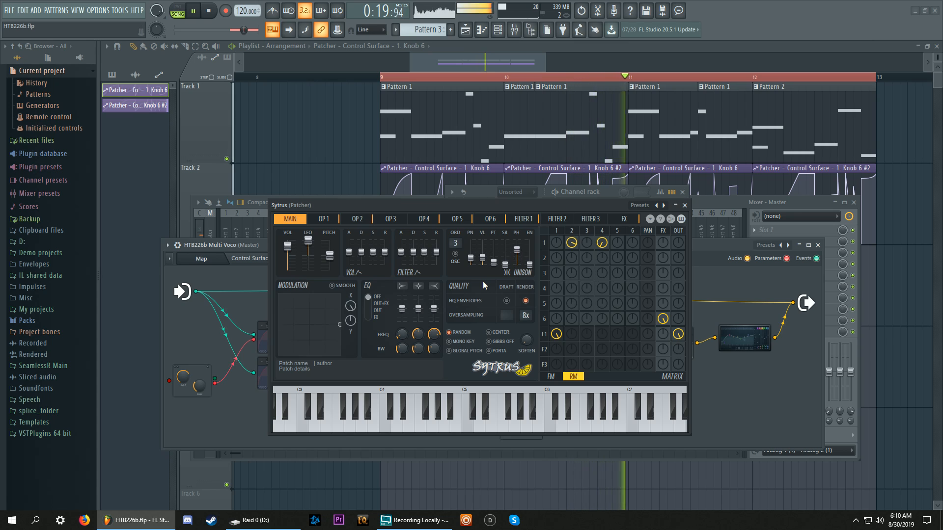
key(space)
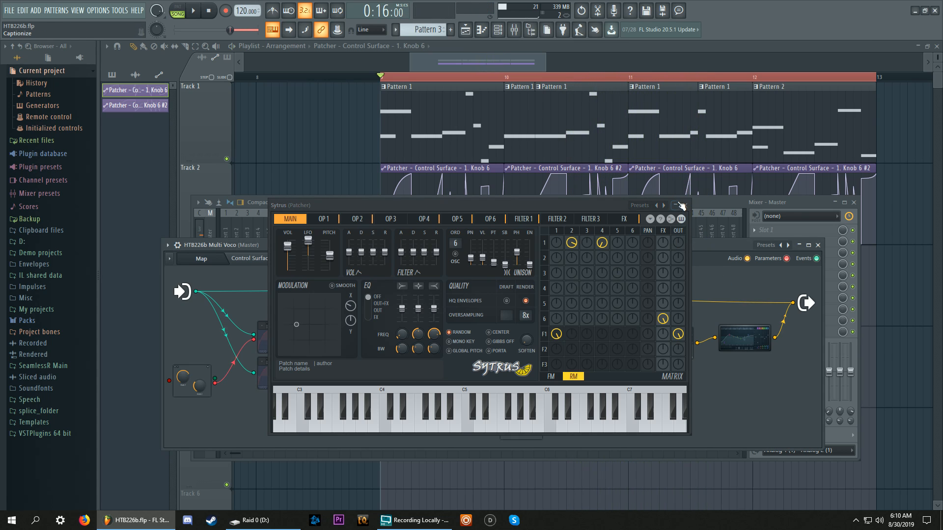
click(685, 205)
Disconnect Sytrus's direct audio link from the Patcher output and audition the arrangement
drag(790, 302, 775, 298)
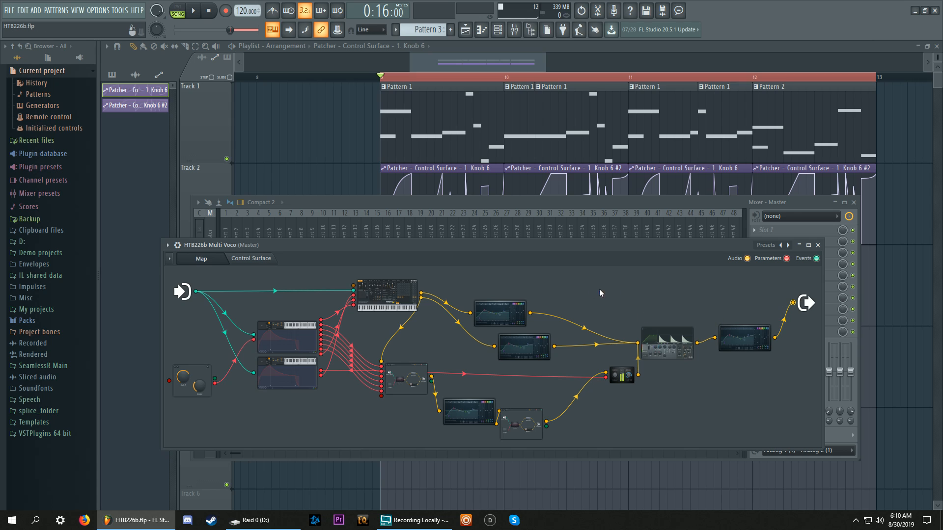
key(space)
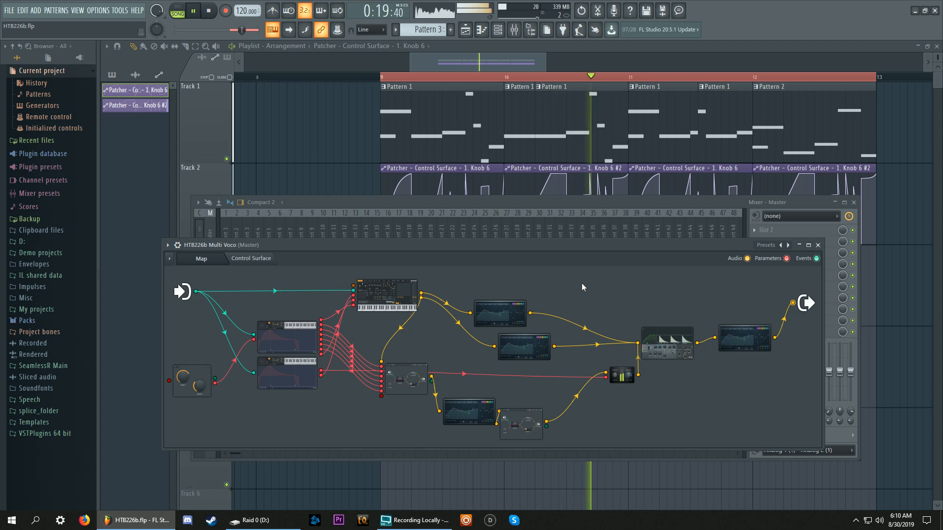
key(space)
Reopen Sytrus and examine operator 1's modulation mapping and filter 1's waveshaper curve
double_click(392, 291)
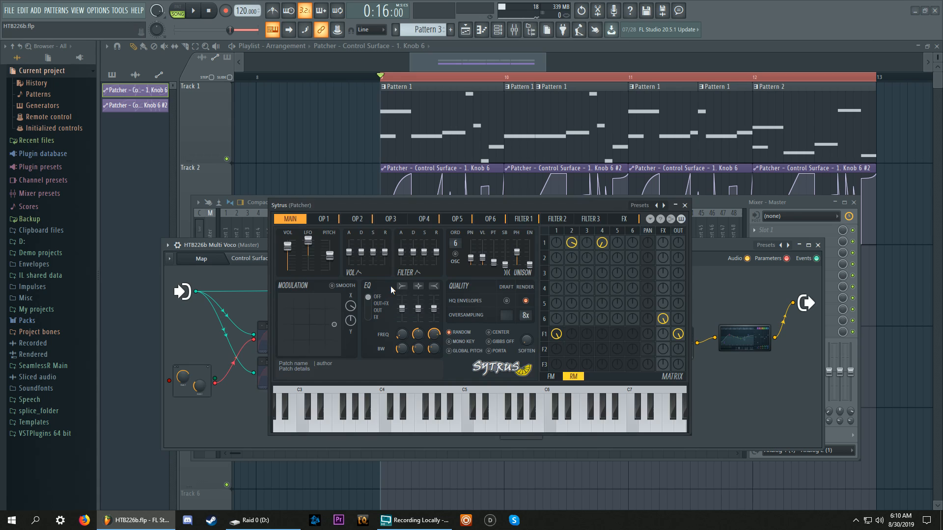
click(564, 233)
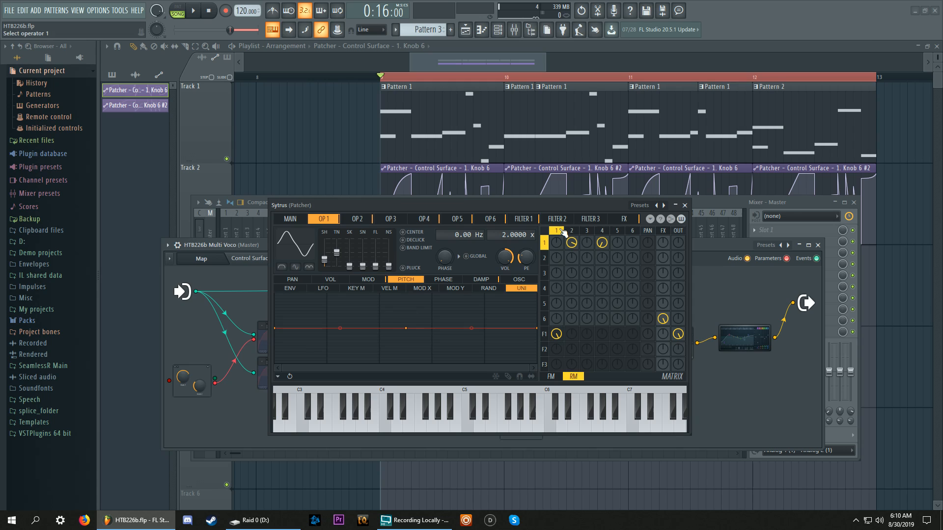
click(371, 280)
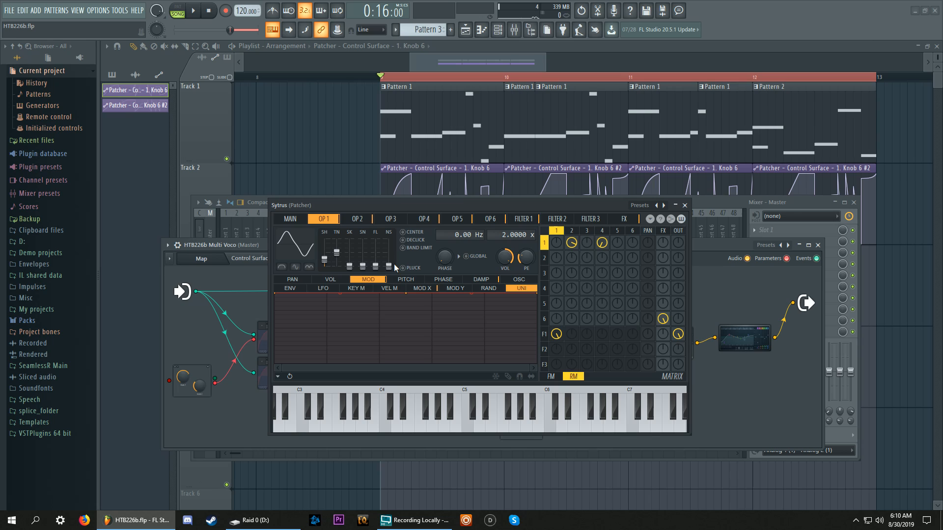
drag(375, 267, 375, 239)
click(544, 334)
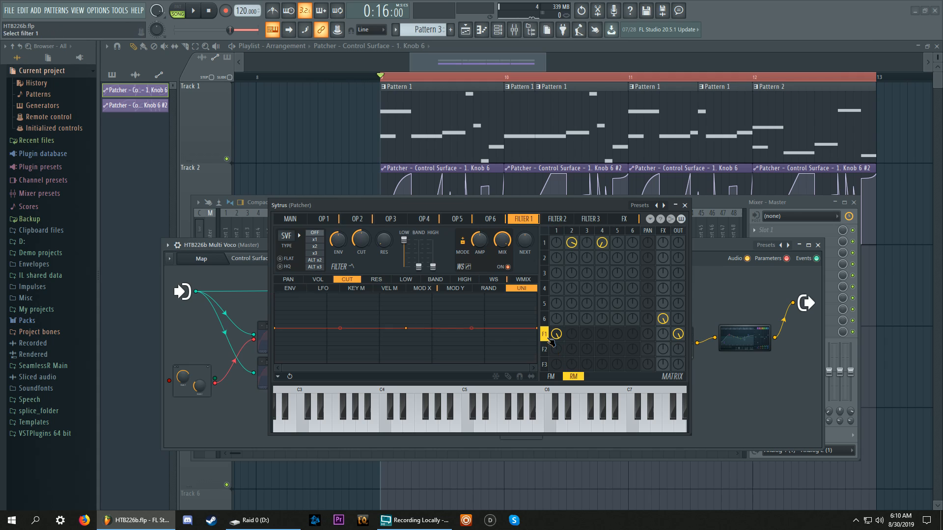
click(493, 279)
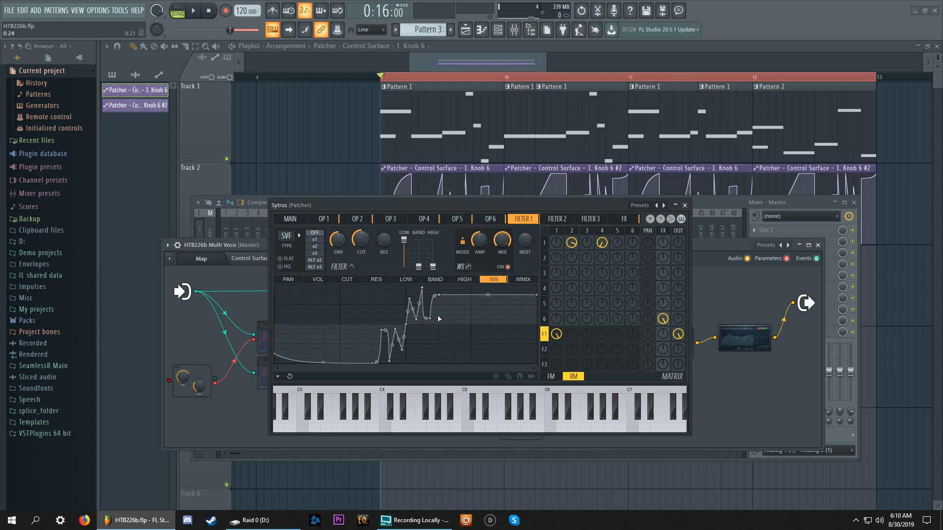
Lower the pre-filter of operator 1's oscillator and convert the filtered shape to sine harmonics
click(544, 242)
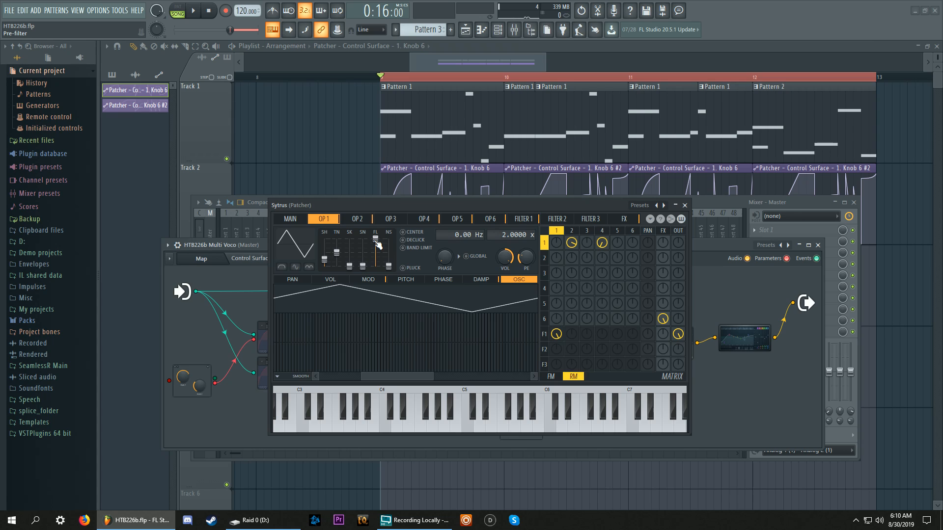
drag(375, 239, 376, 268)
drag(393, 378, 338, 379)
click(304, 252)
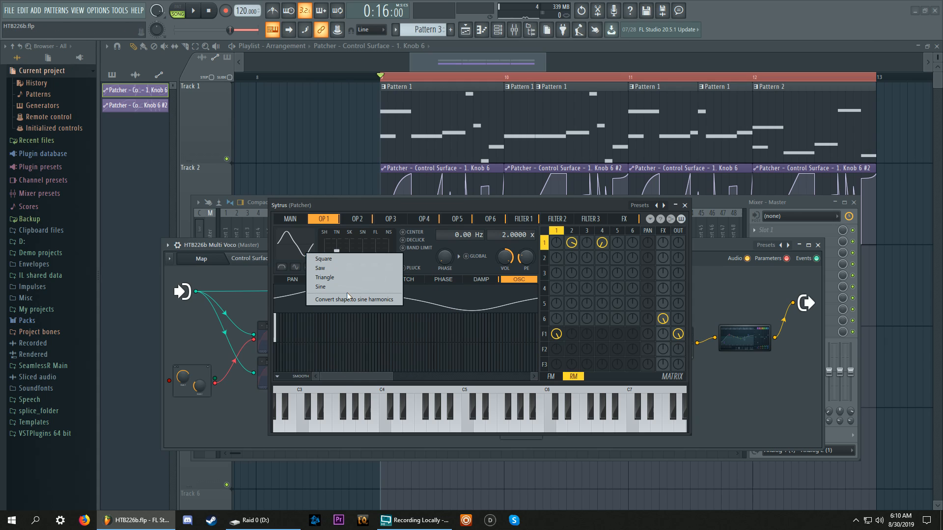
click(348, 298)
click(348, 299)
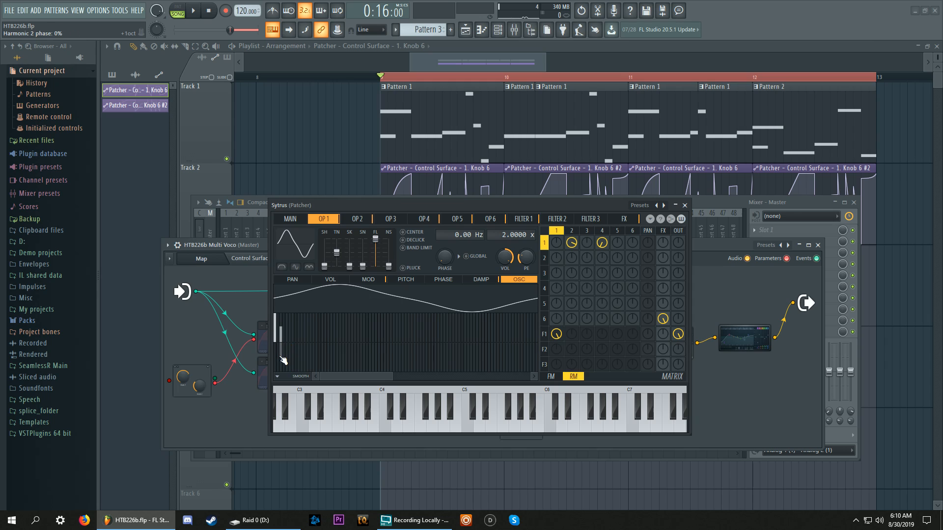
Load the triangle and square shapes one after another in operator 1, with each converted to sine harmonics
click(298, 251)
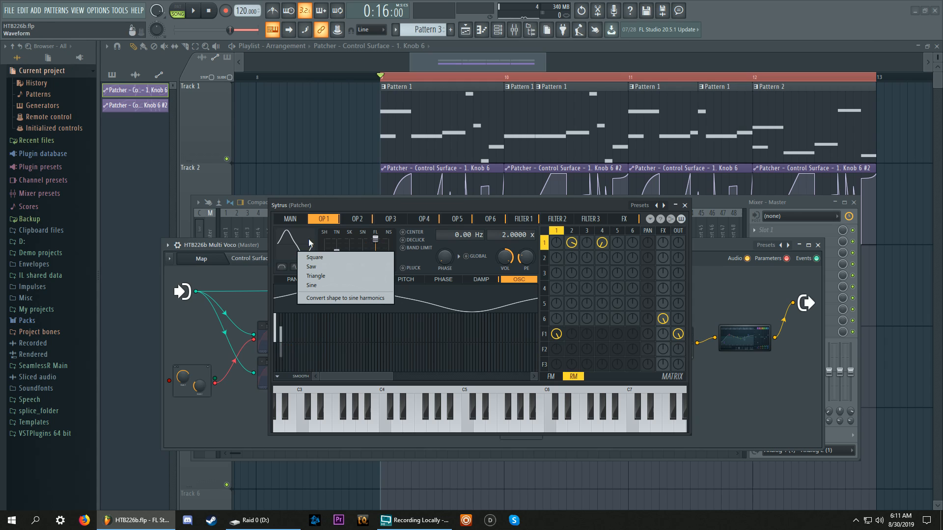
click(328, 282)
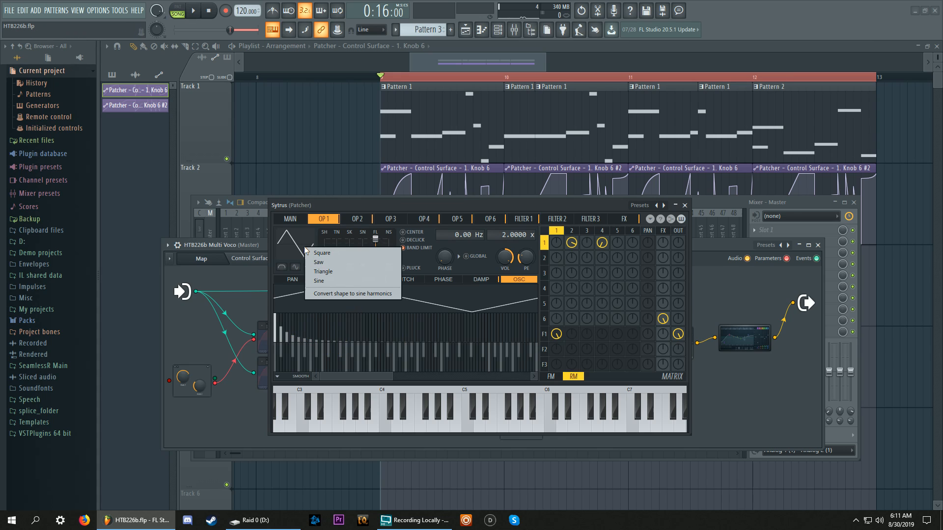
click(308, 250)
click(316, 252)
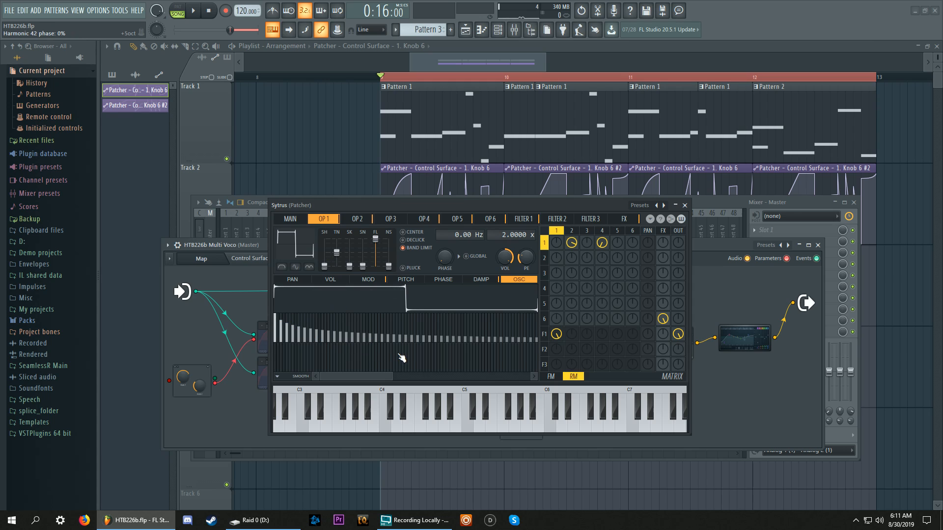
Set operator 1's waveform to Saw and convert the shape to sine harmonics
click(279, 242)
click(311, 252)
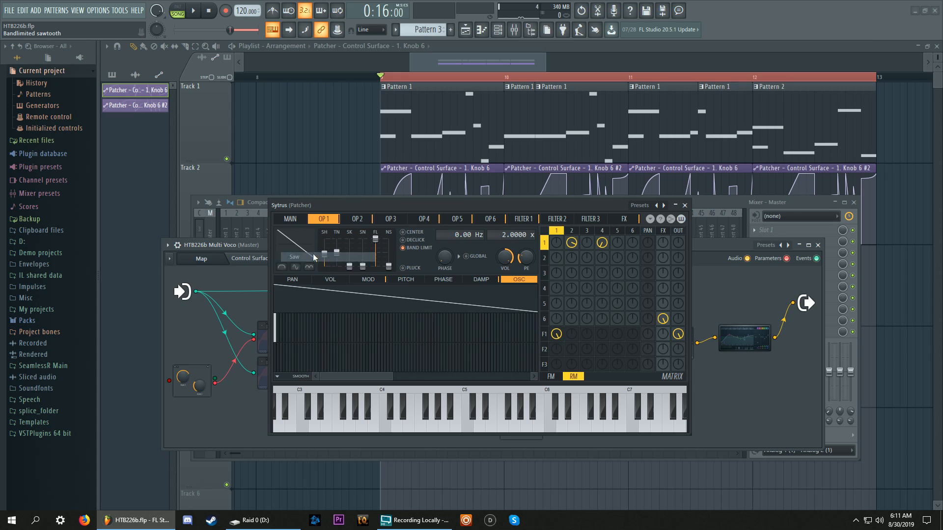
right_click(302, 241)
click(326, 289)
Set operator 1's waveform to Triangle and convert the shape to sine harmonics
right_click(287, 245)
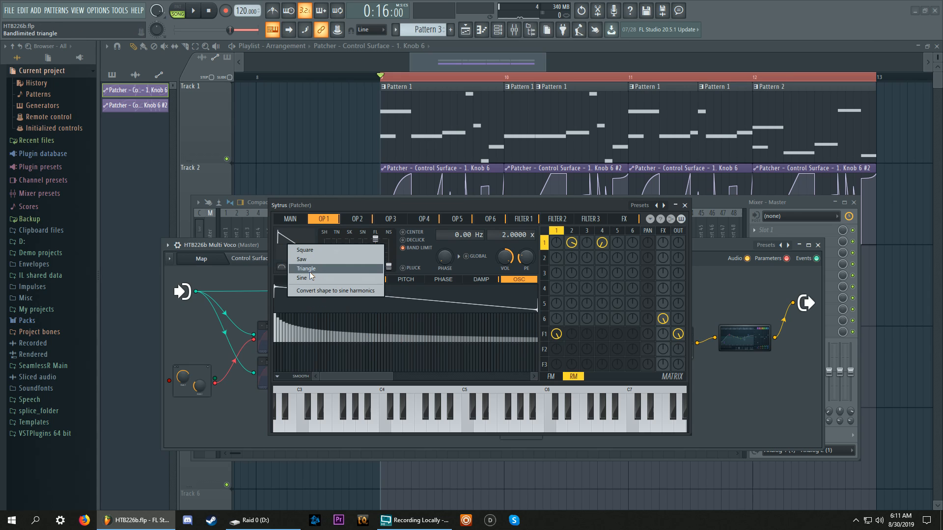
click(309, 269)
right_click(302, 247)
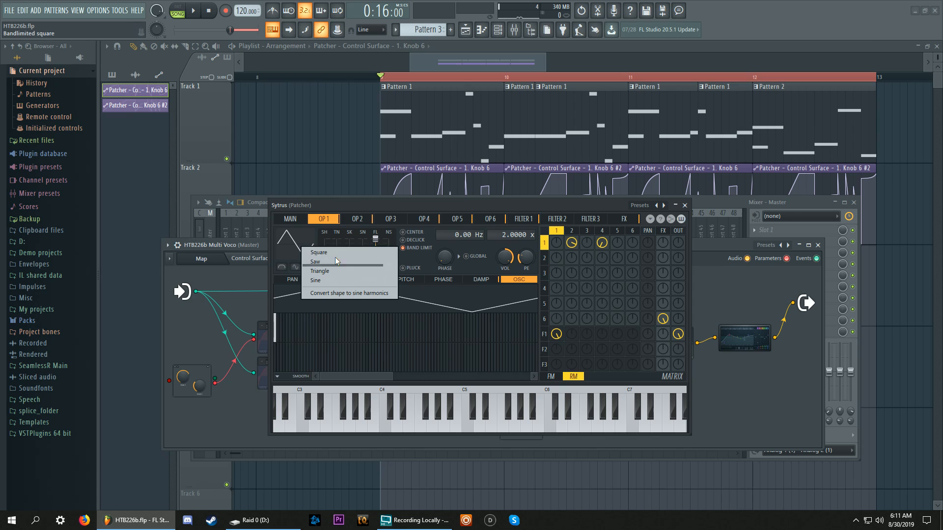
click(329, 293)
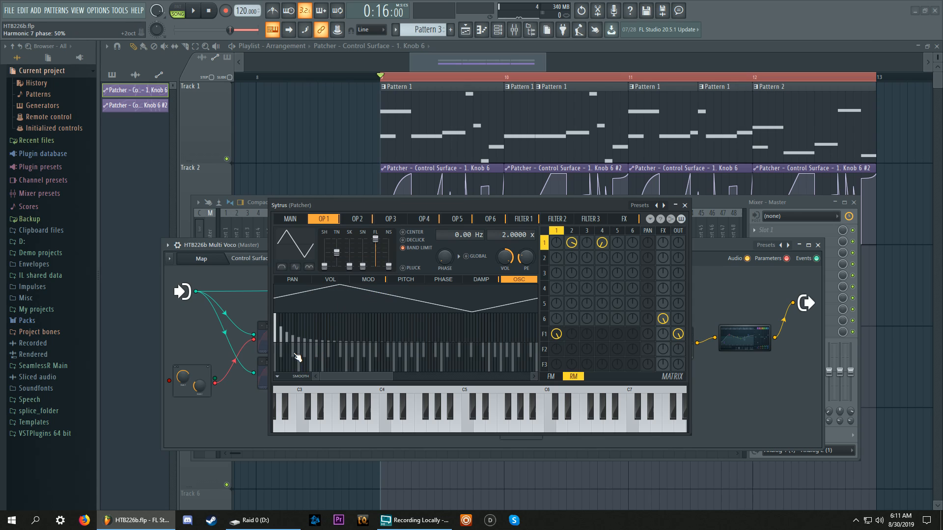
Alter the phases of the lowest harmonics in operator 1's oscillator to reshape the triangle waveform
drag(294, 354, 281, 354)
click(275, 357)
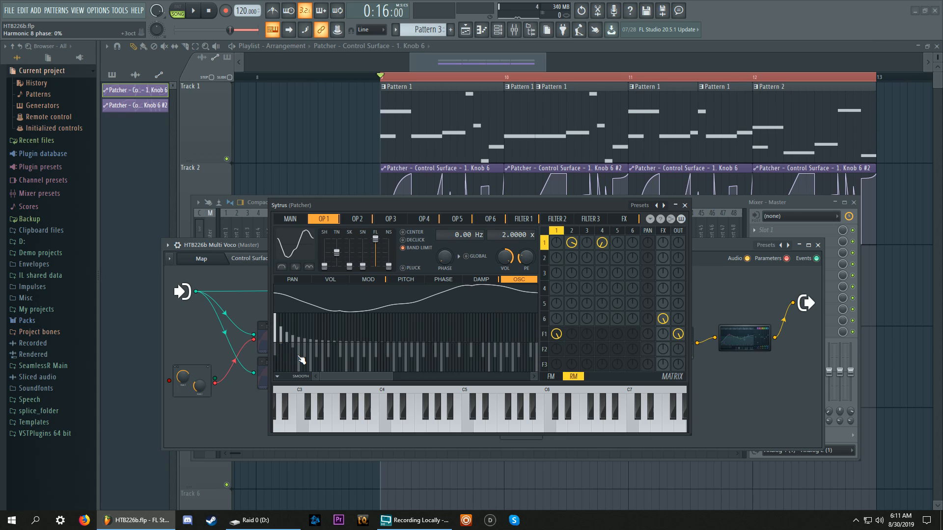
click(299, 347)
drag(300, 350, 290, 361)
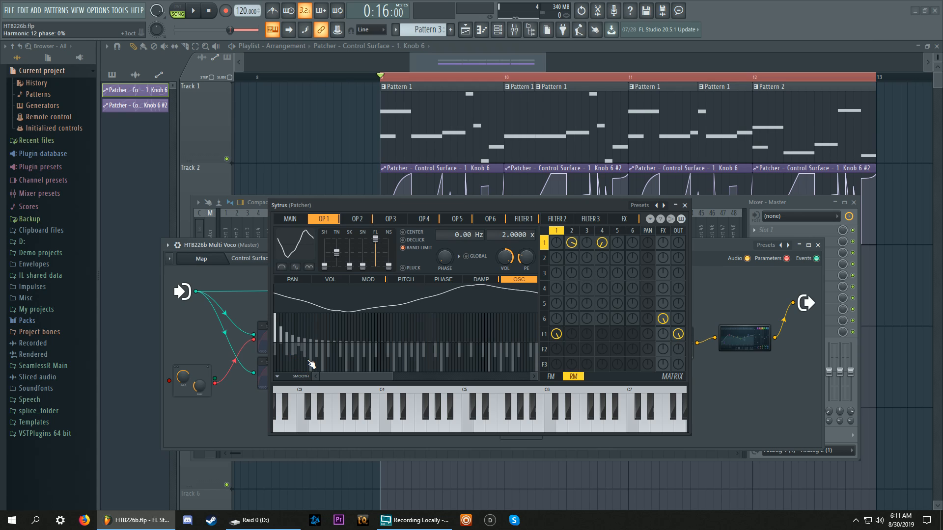
Reload the triangle in operator 1 as sine harmonics and silence the magnitudes of every harmonic above the second
click(294, 242)
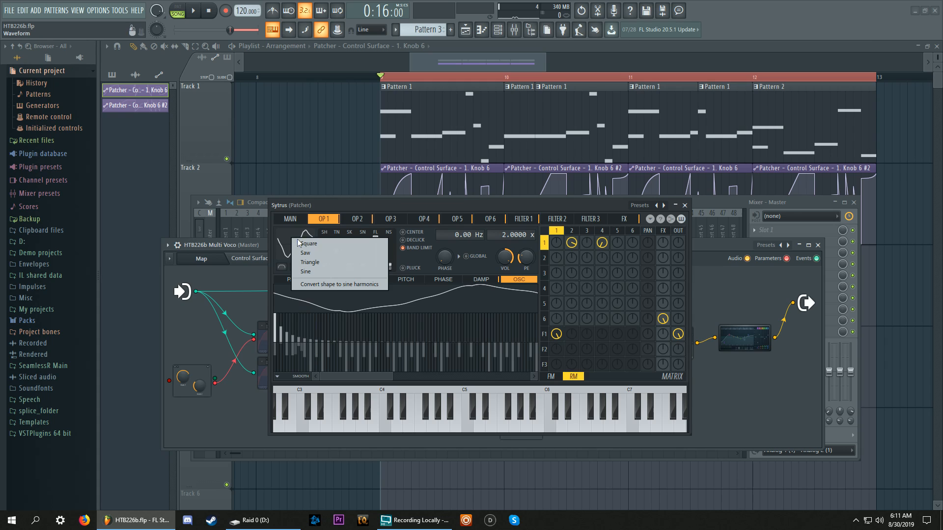
click(353, 255)
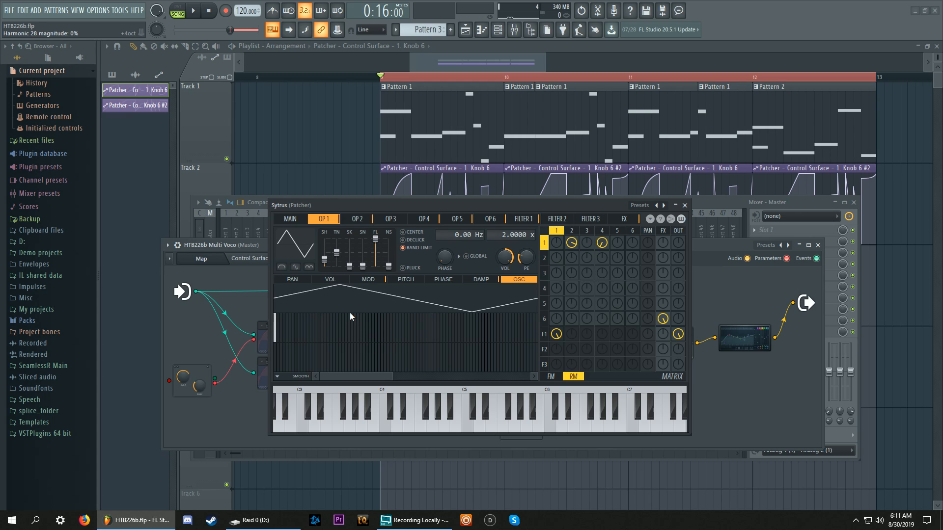
drag(375, 239, 375, 249)
click(286, 239)
click(322, 285)
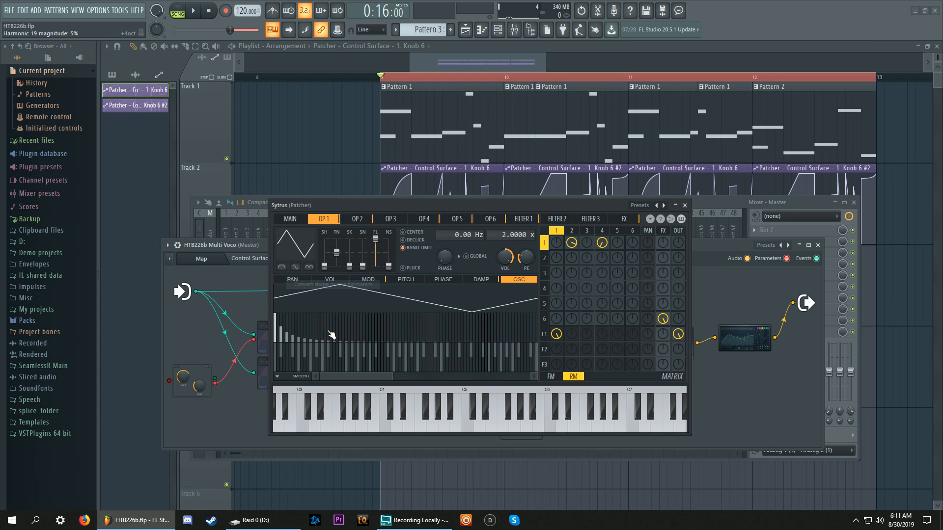
mouse_move(287, 338)
mouse_down()
mouse_move(343, 365)
mouse_move(422, 367)
mouse_up()
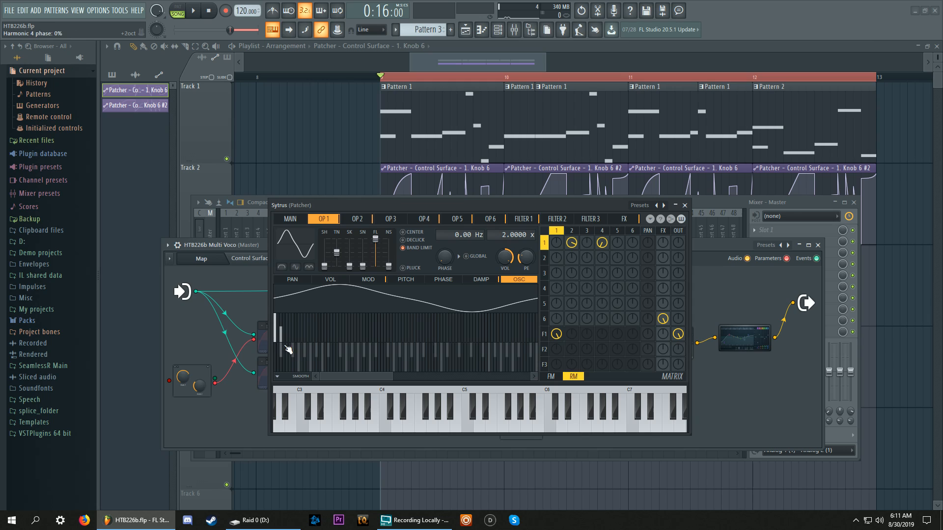
Reset operator 1's waveform to Triangle and bring its pre-filter slider fully down
right_click(312, 244)
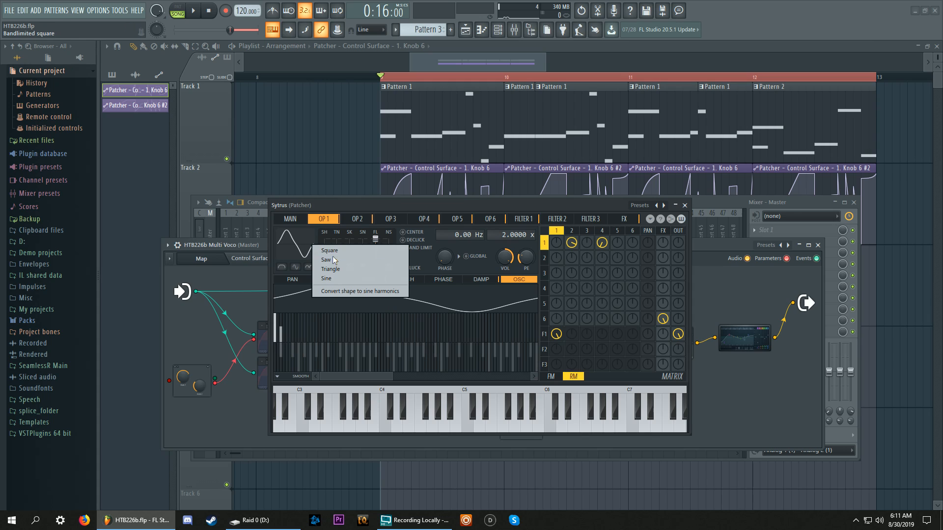
click(330, 270)
drag(375, 239, 375, 267)
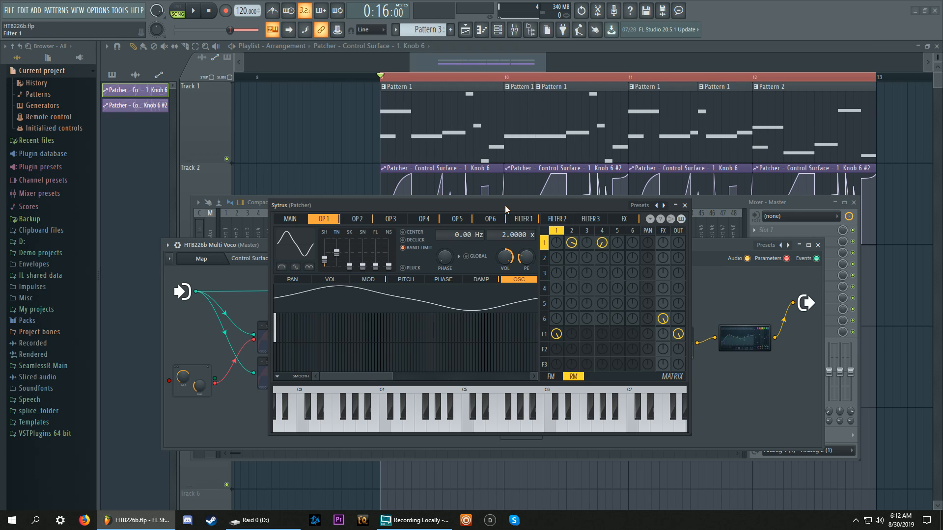
Shift the Sytrus window down slightly and examine operators 4 and 5 in the frequency modulation matrix
drag(506, 205, 508, 214)
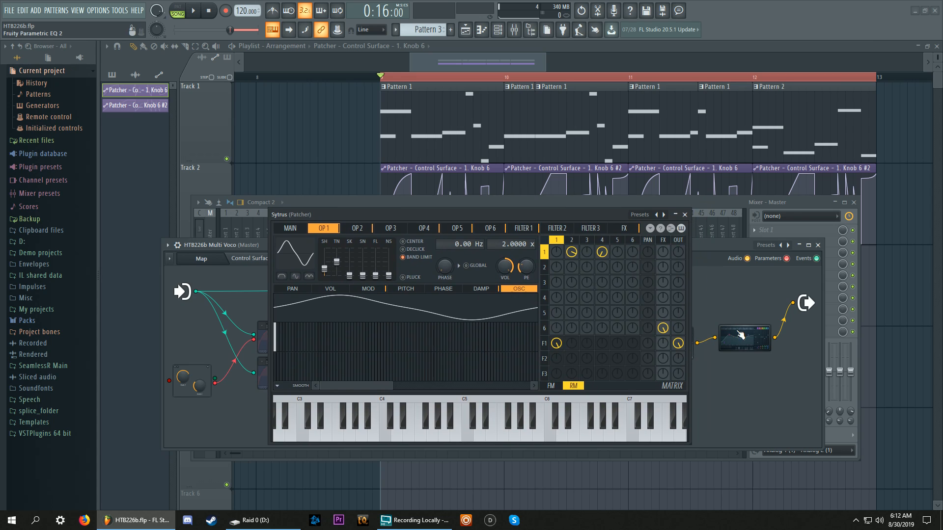
click(662, 240)
drag(617, 240, 603, 240)
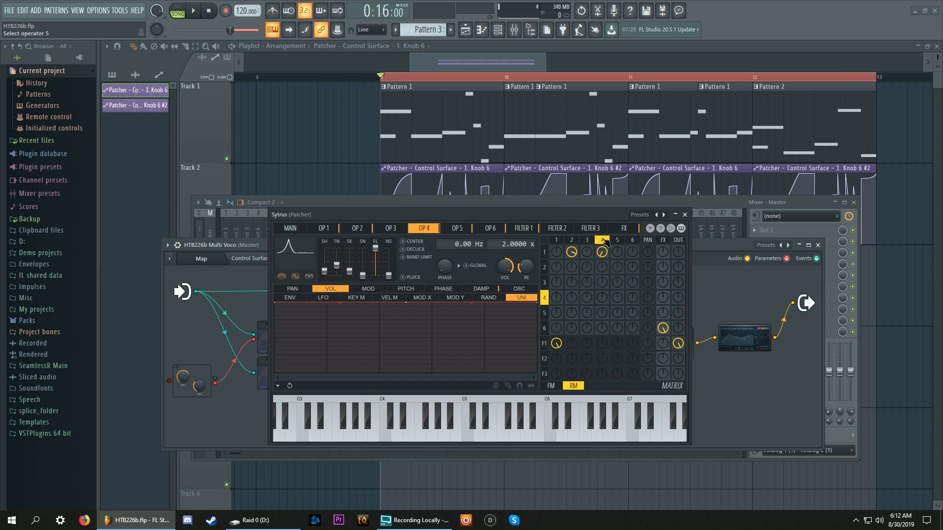
click(550, 386)
click(618, 240)
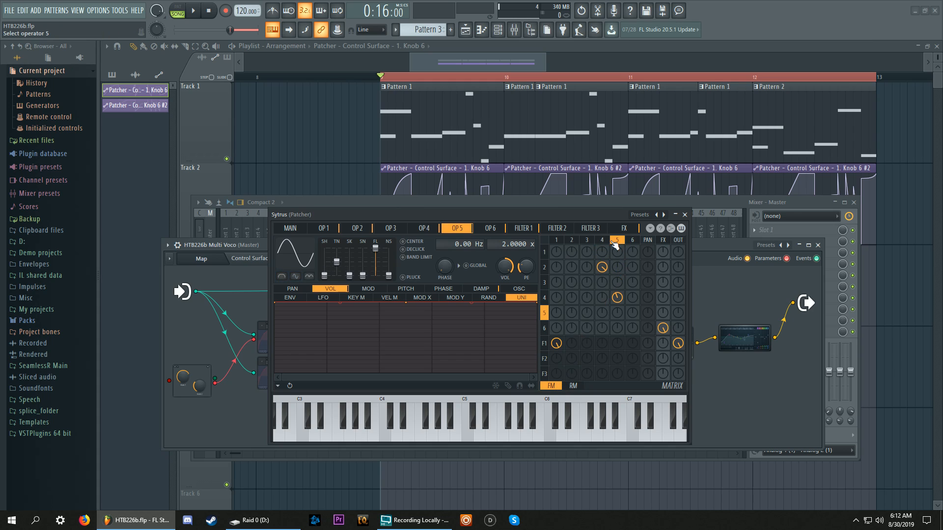
click(602, 240)
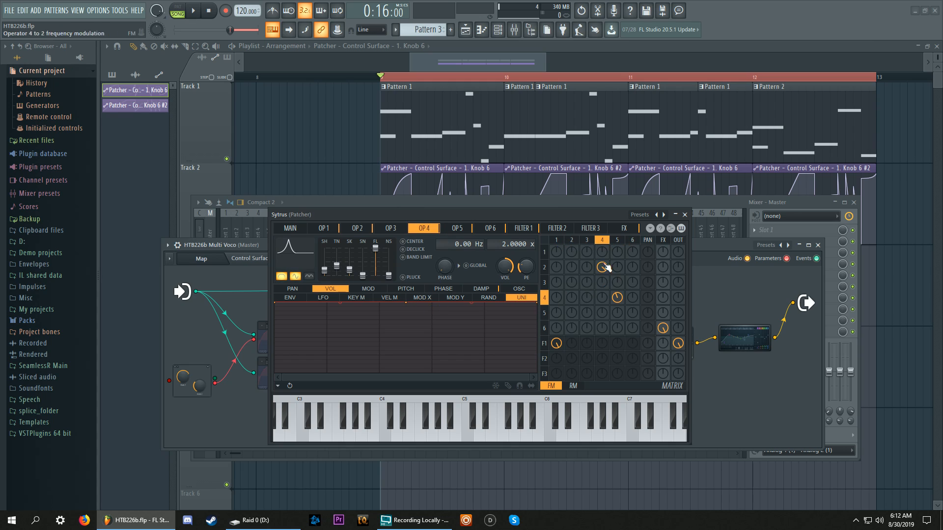
Set the unison order to 3 in Sytrus's main section and check operator 1 and its filter 1 routing
click(290, 231)
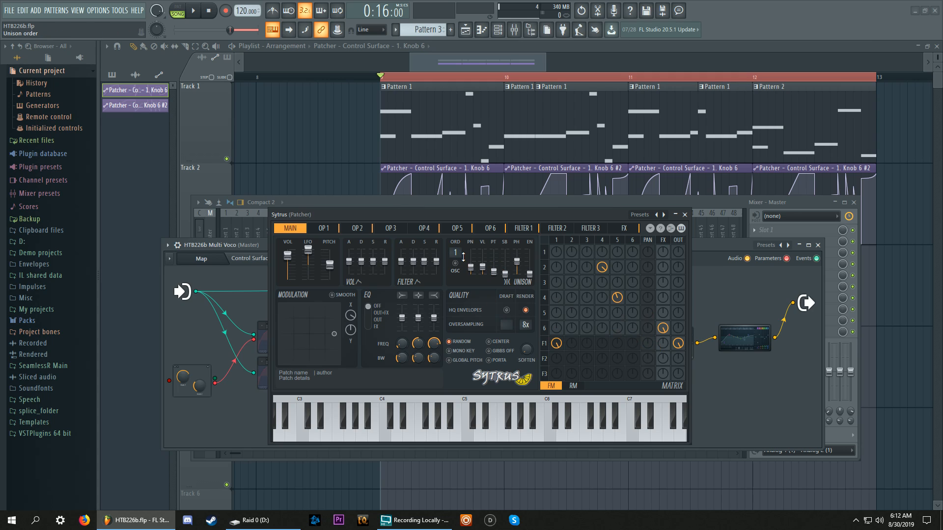
scroll(460, 254, up, 2)
click(545, 343)
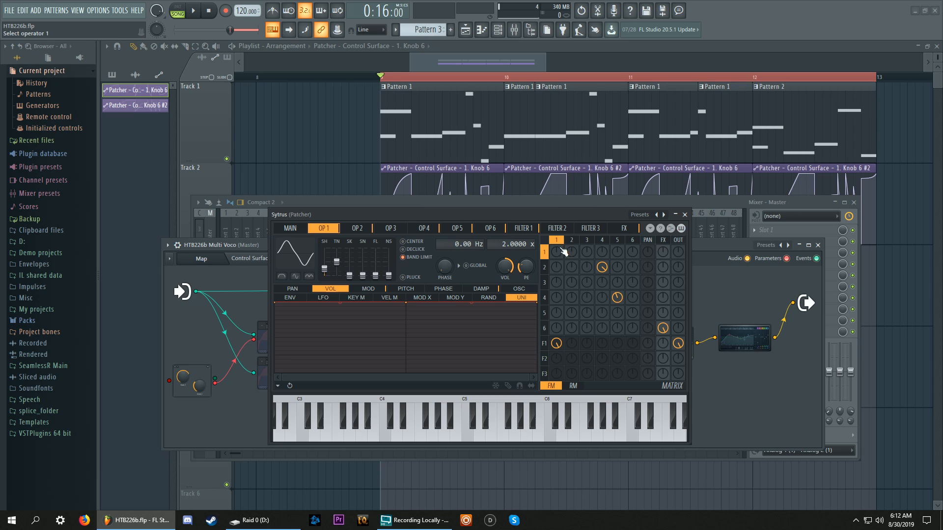
click(545, 343)
click(291, 229)
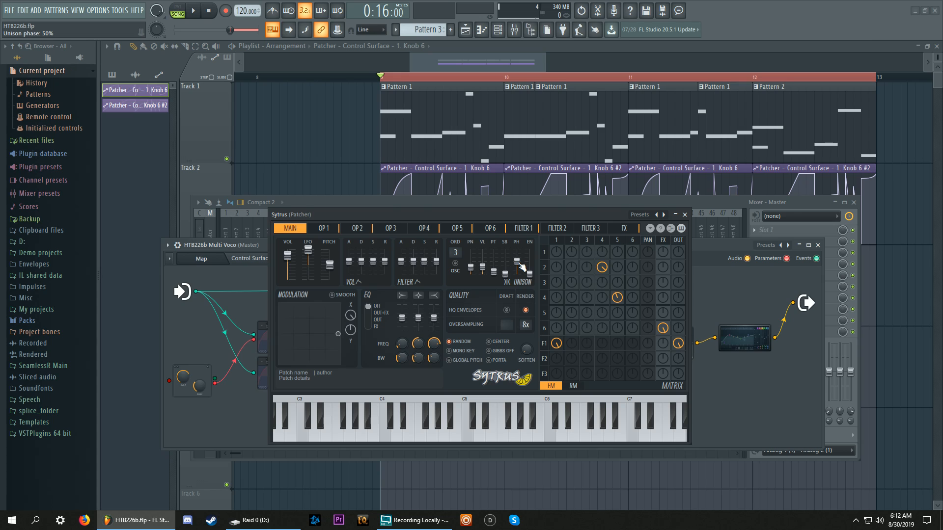
Audition the arrangement while raising the unison order to 7 and adjusting the unison pitch, closing Sytrus when done
key(space)
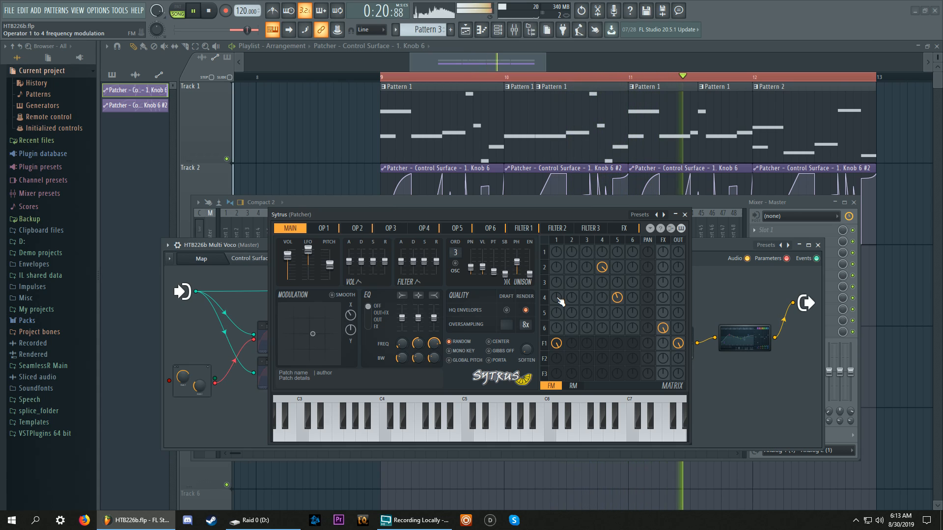
key(space)
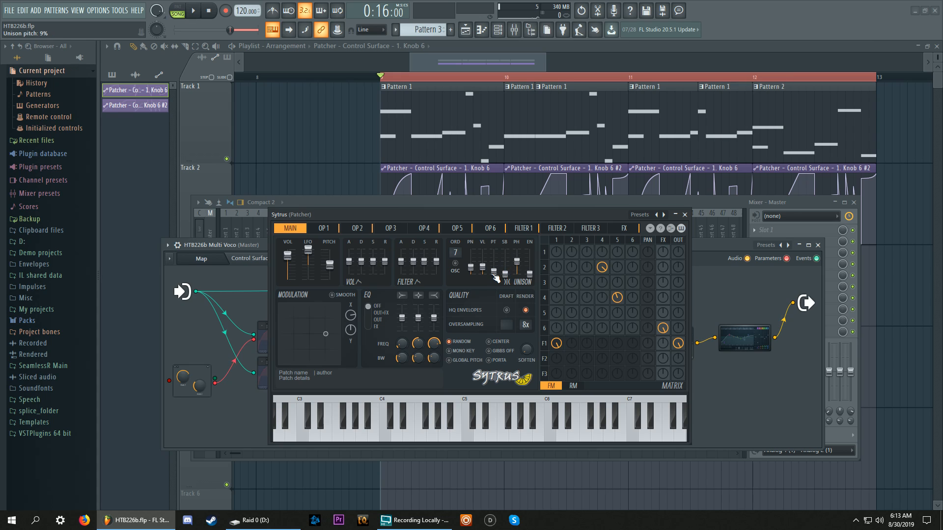
key(space)
mouse_move(494, 273)
mouse_down()
mouse_move(494, 253)
mouse_move(501, 275)
mouse_up()
key(space)
click(685, 215)
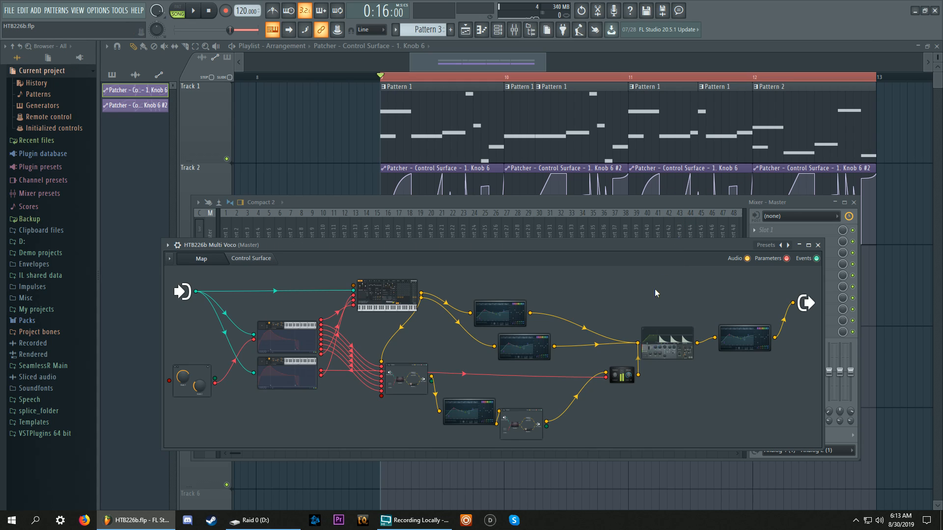
Nudge the phase split dist module in the Patcher map and inspect the module fed directly by Sytrus
drag(521, 424, 533, 424)
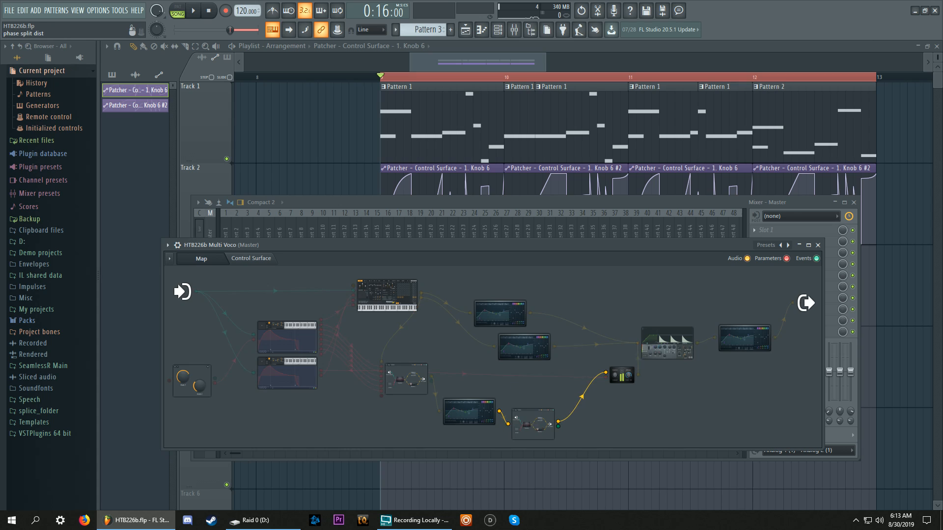
double_click(405, 379)
drag(737, 156, 547, 193)
click(654, 193)
Raise the Patcher window slightly and switch to the screen recording program
mouse_move(612, 248)
mouse_down()
mouse_move(640, 213)
mouse_move(633, 228)
mouse_move(578, 241)
mouse_move(638, 255)
mouse_move(614, 216)
mouse_move(614, 233)
mouse_up()
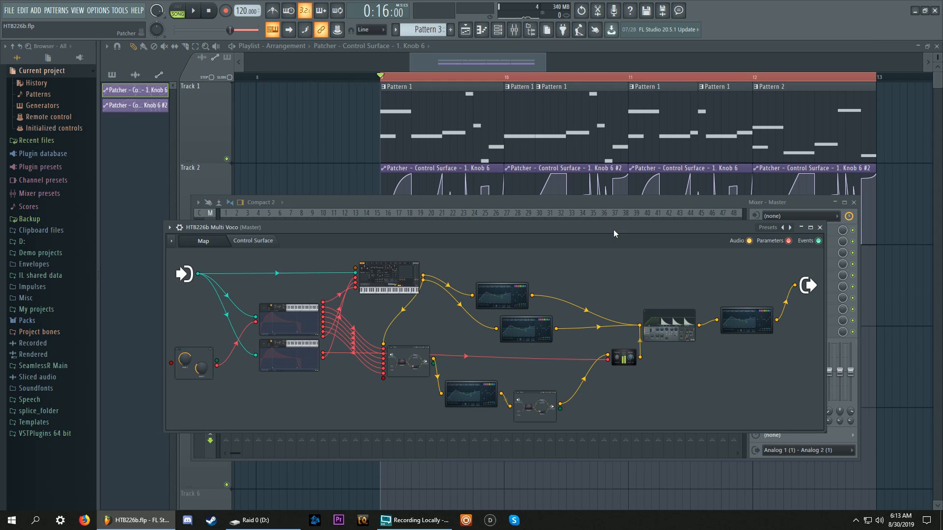
key(alt+Tab)
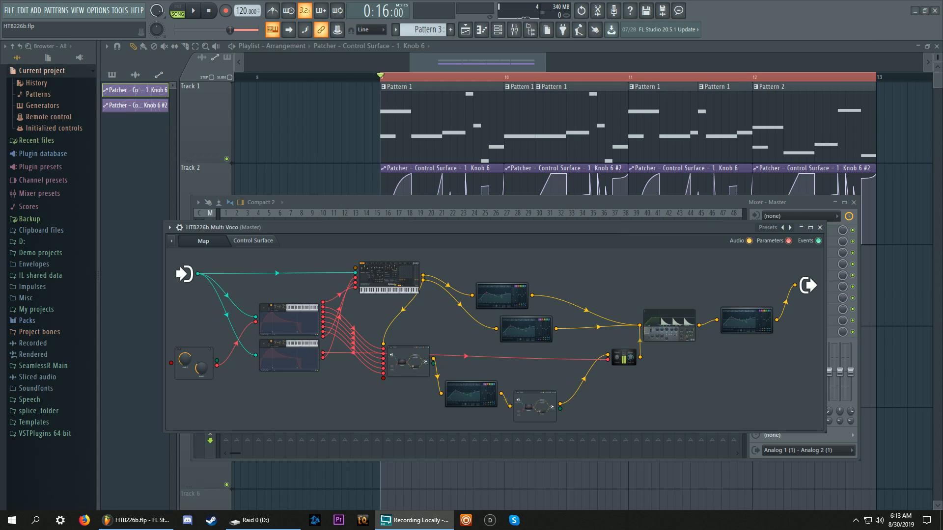